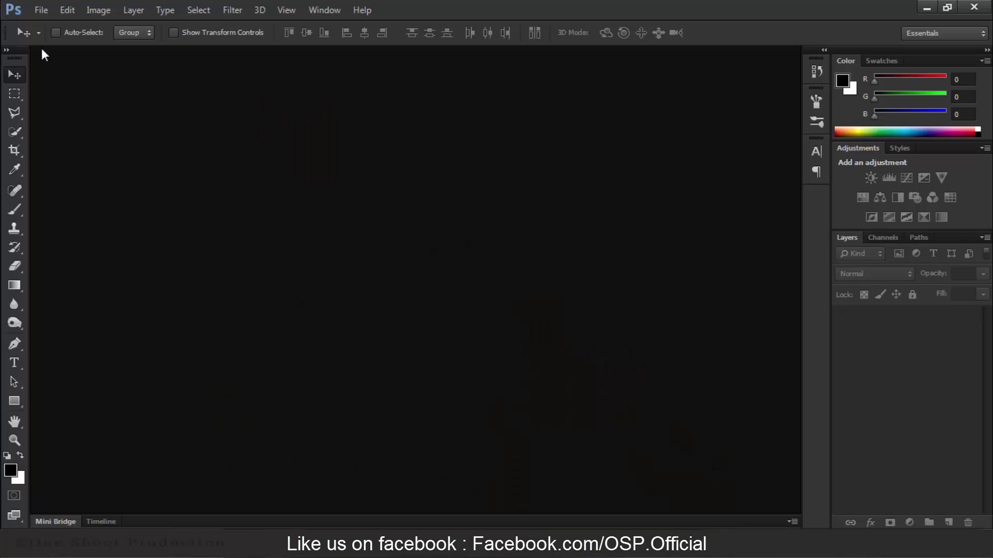
- Make a new transparent 1920 × 1080 px, 72 ppi RGB document from File > New
left_click(38, 11)
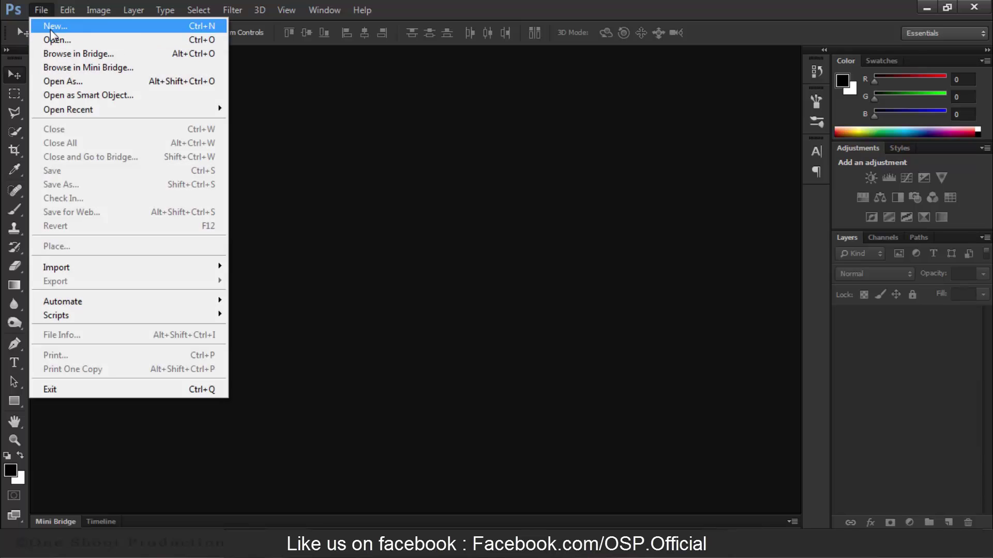
left_click(49, 27)
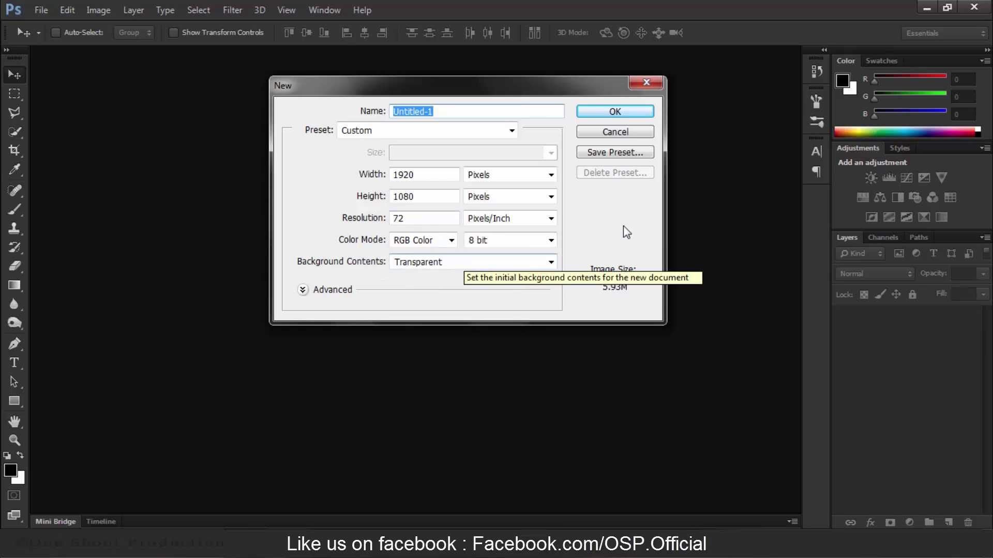
left_click(614, 114)
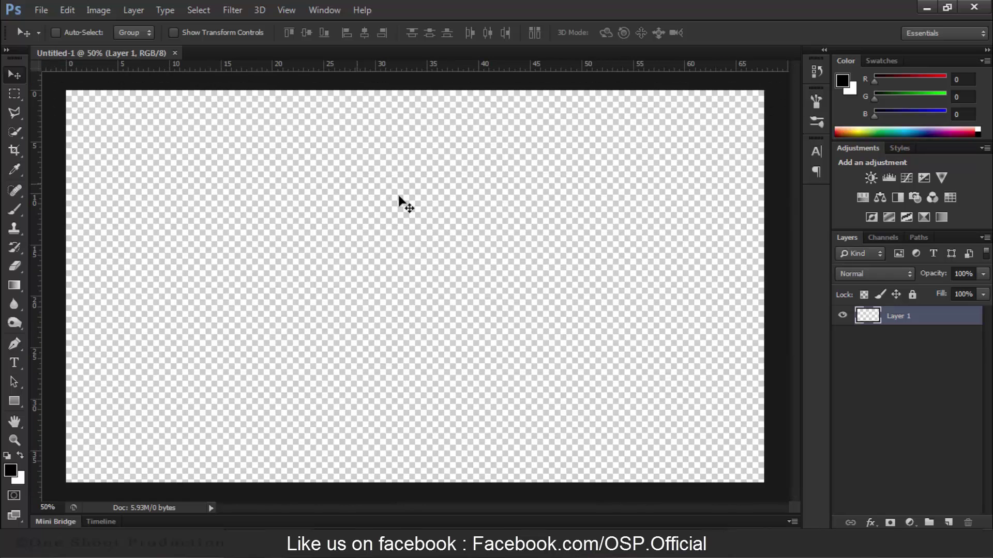
- Drag the portrait JPEG from Explorer onto the canvas, place it and move it lower
key("alt+Tab")
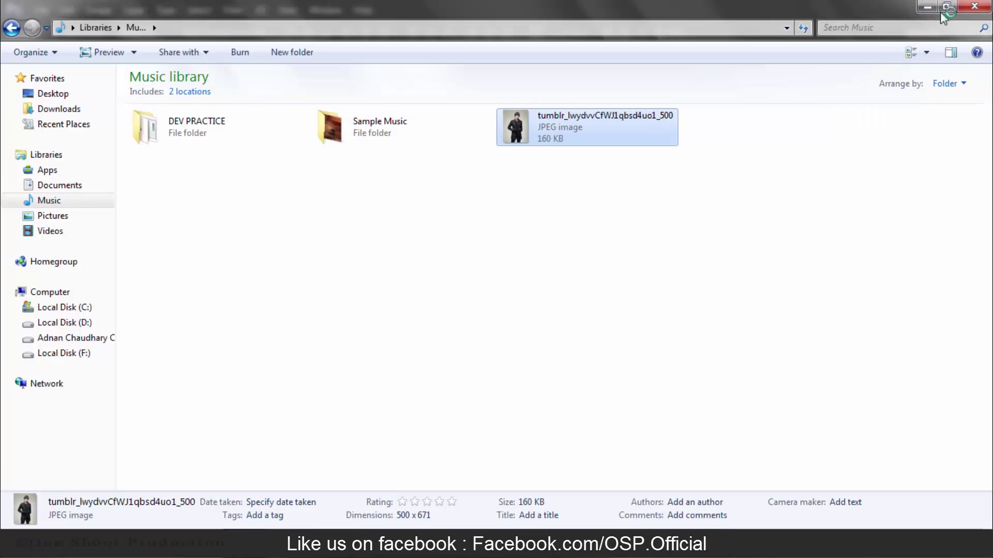
left_click_drag(523, 132, 341, 283)
key("Return")
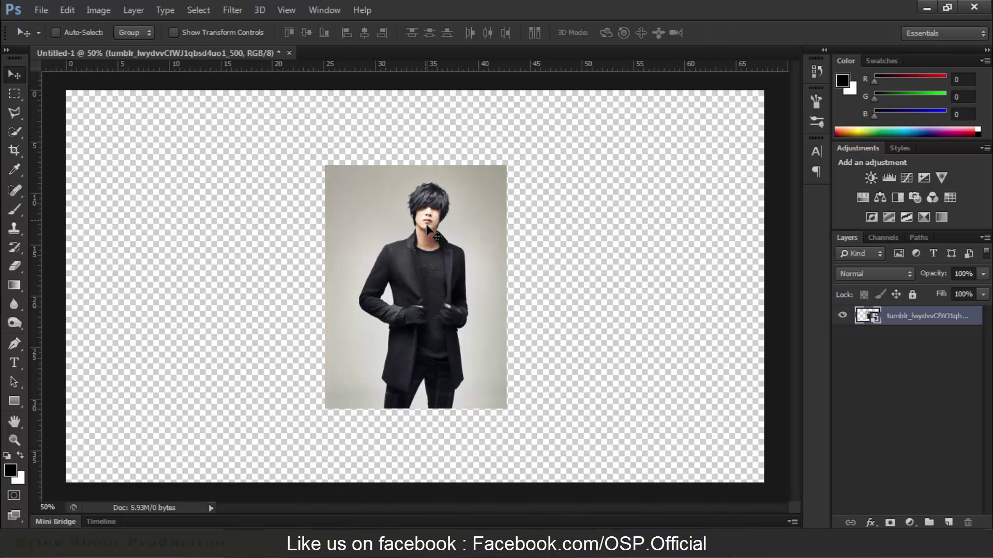
left_click_drag(428, 250, 423, 324)
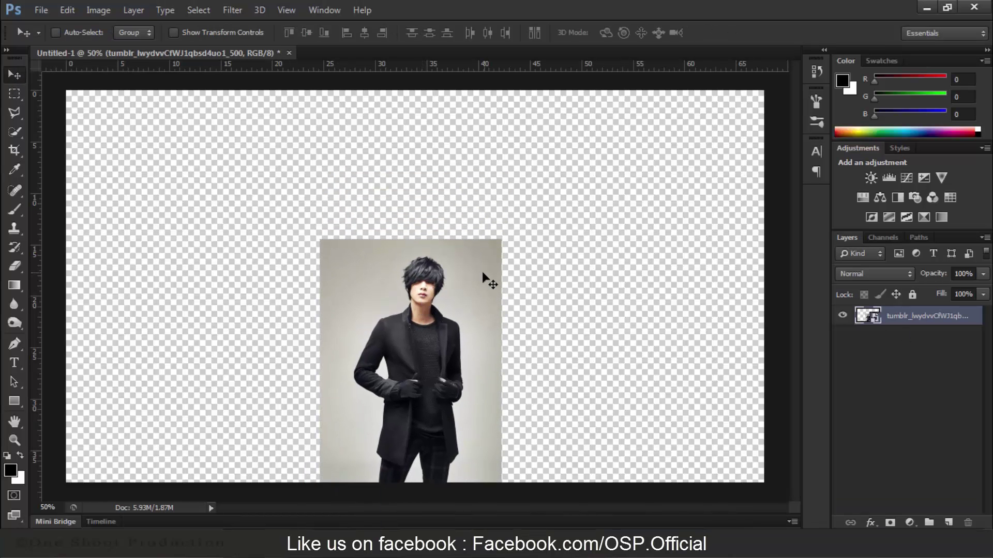
- Enlarge the portrait to about 120% and shift it to the canvas's right side
key("ctrl+t")
left_click_drag(501, 239, 666, 131)
key("Return")
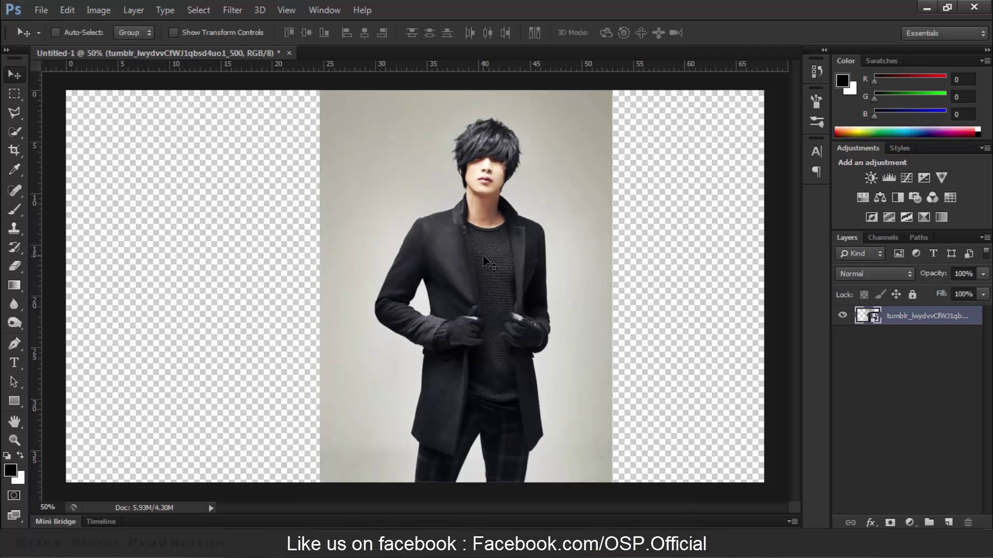
left_click_drag(483, 255, 575, 256)
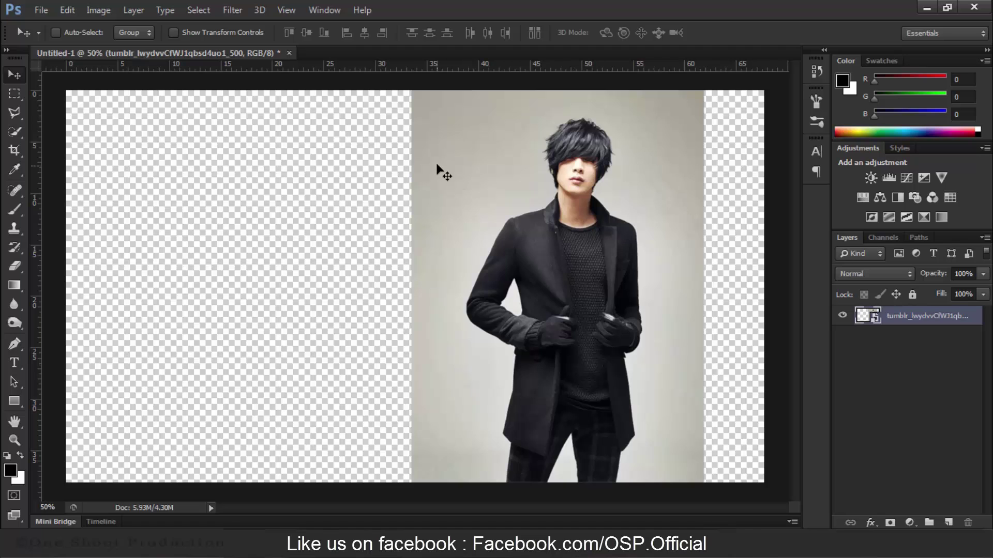
scroll(437, 165, "down", 1)
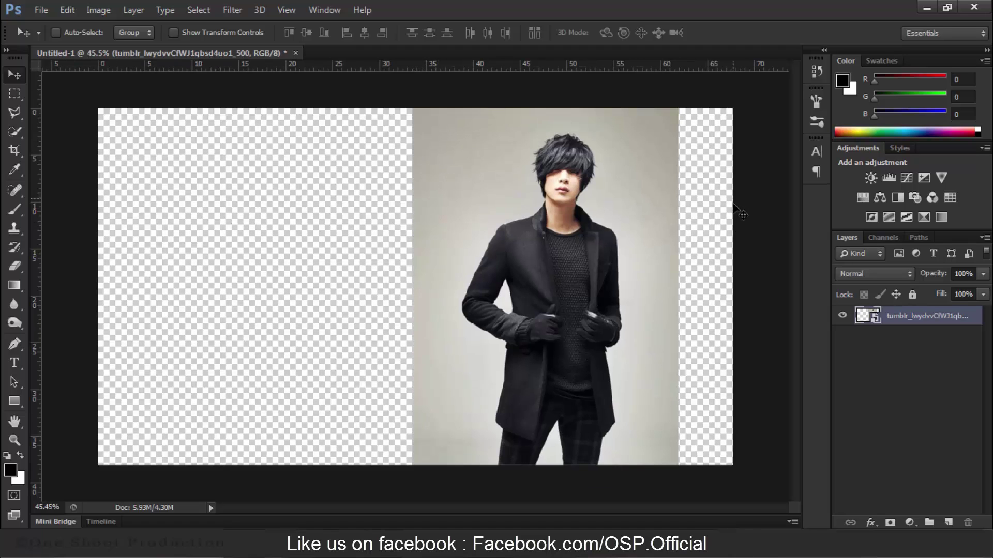
scroll(100, 171, "up", 1)
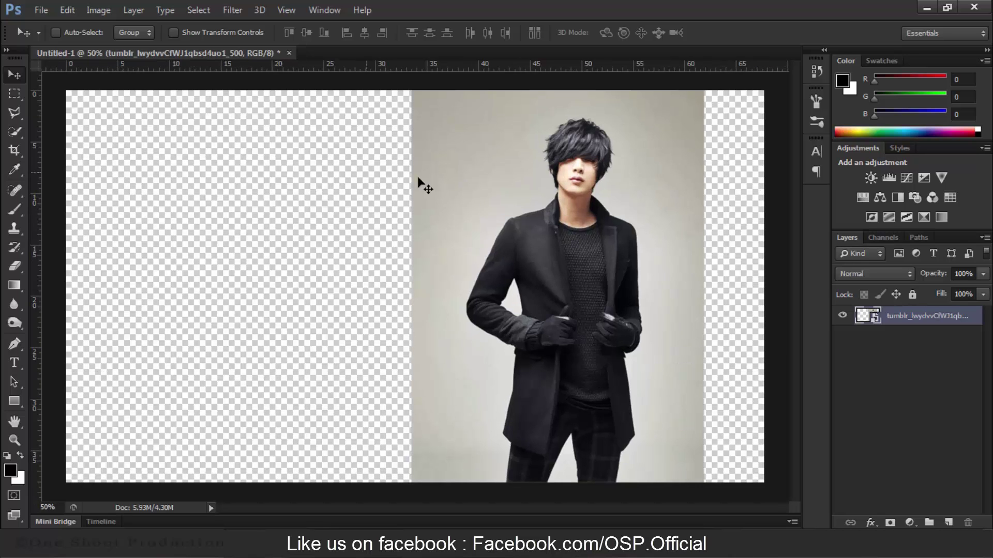
scroll(437, 179, "down", 1)
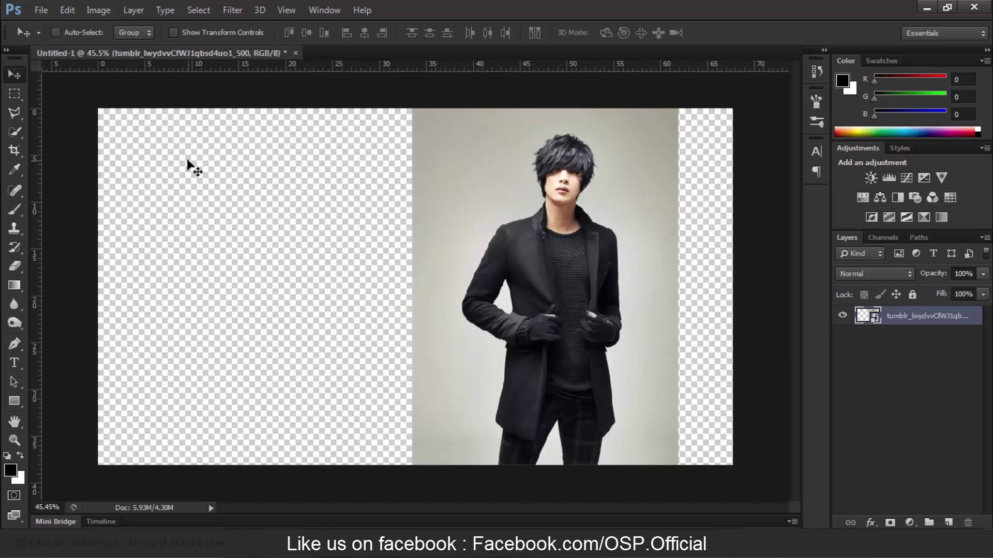
- Rasterize the photo layer and copy a full-height strip of its left backdrop to a new layer
right_click(931, 327)
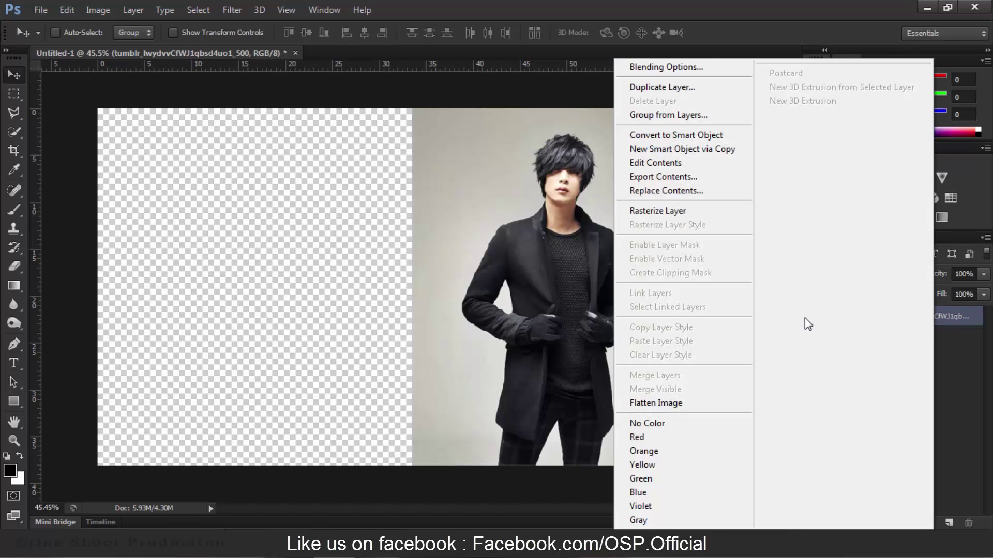
left_click(656, 217)
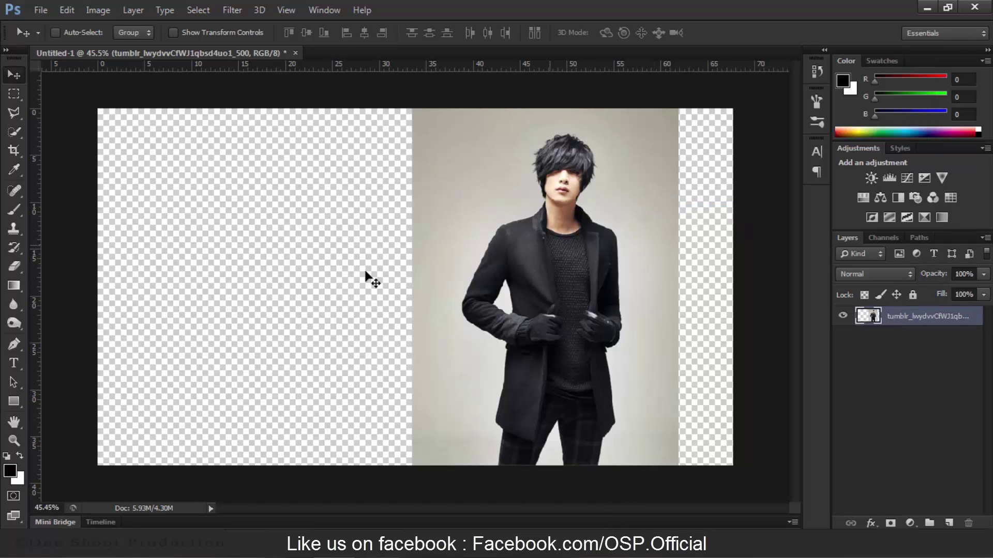
left_click(15, 97)
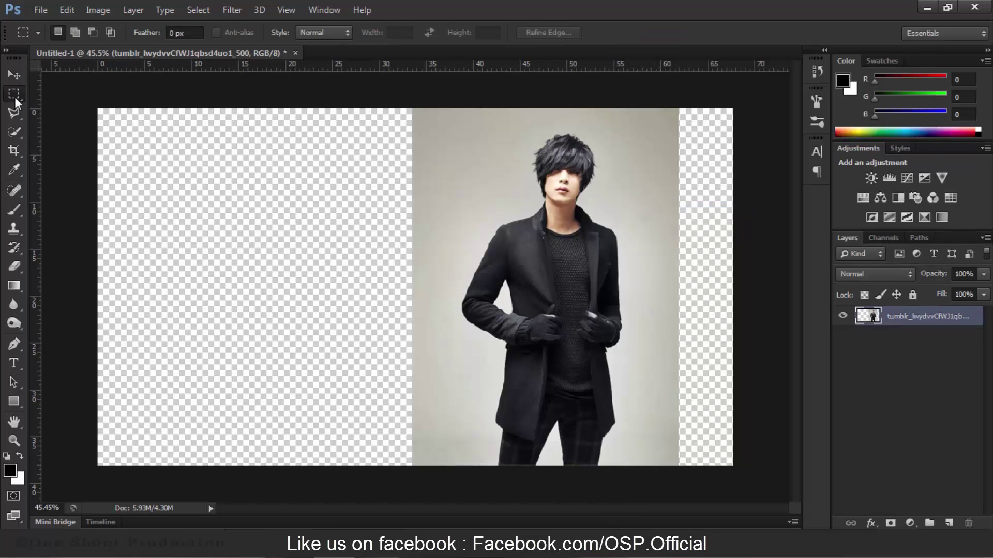
right_click(15, 97)
left_click(37, 96)
key("m")
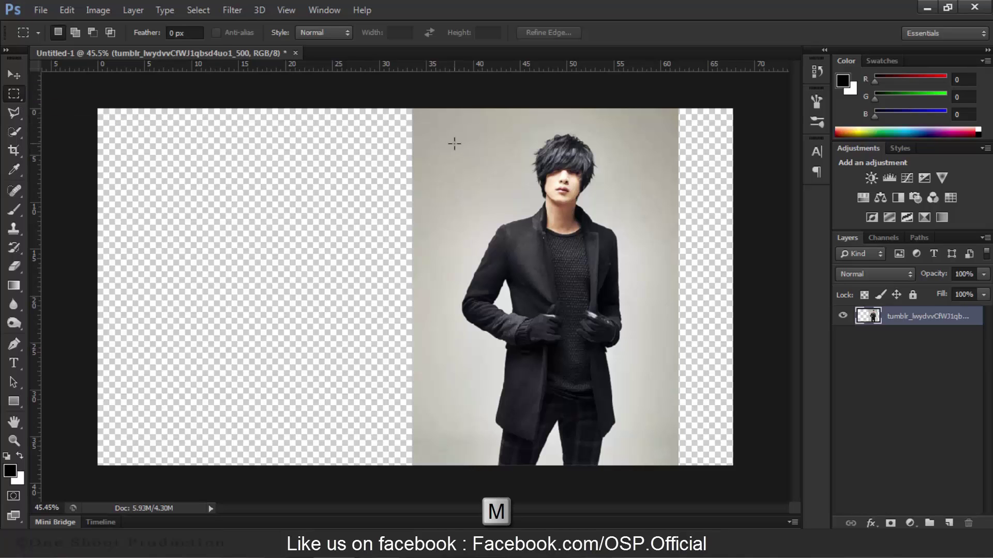
left_click_drag(384, 105, 458, 505)
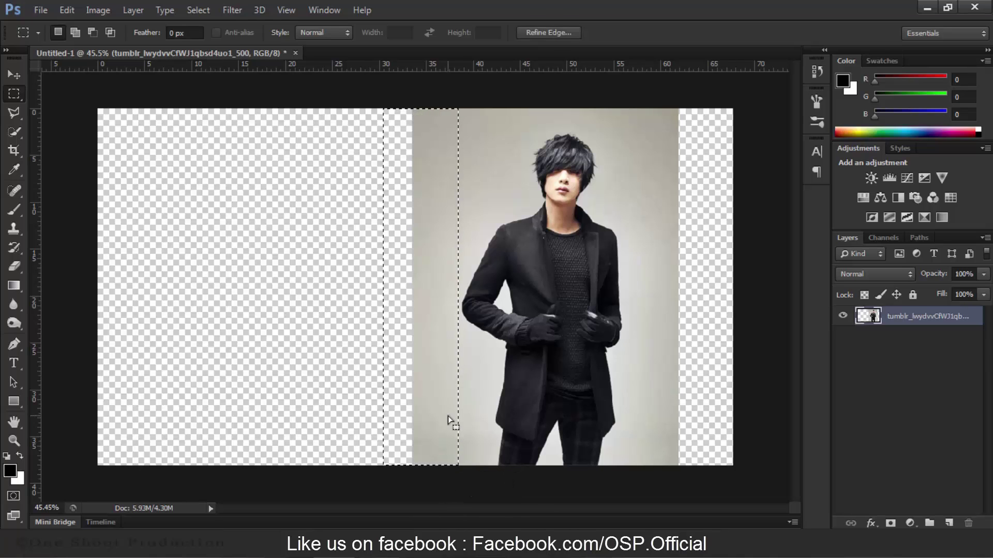
key("ctrl+j")
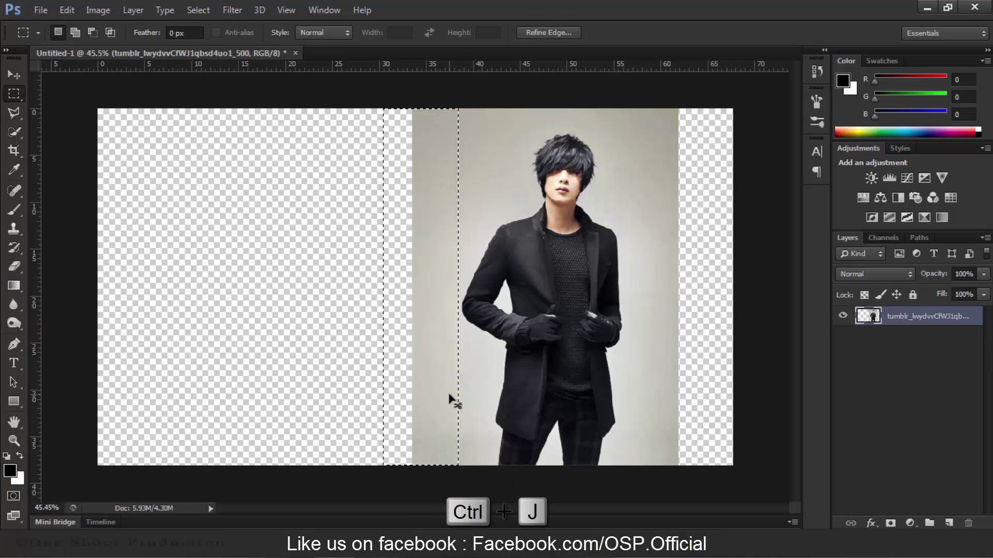
- Move the copied backdrop strip left and flip it horizontally
left_click(14, 75)
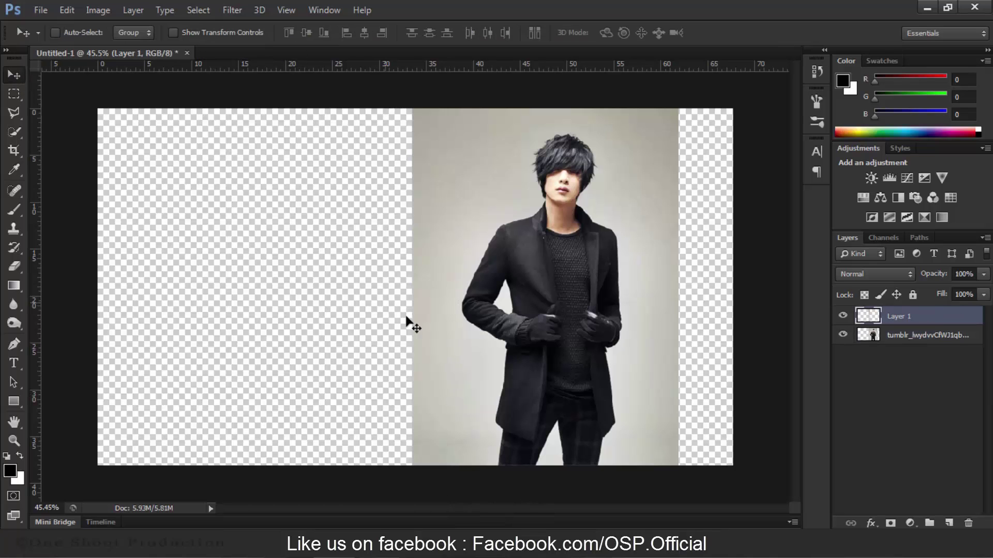
scroll(464, 287, "up", 3)
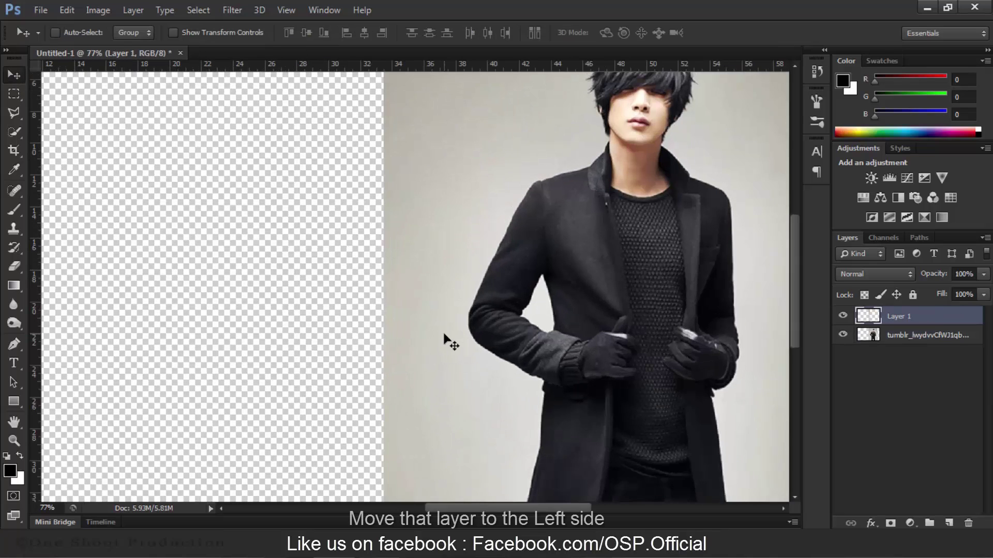
left_click_drag(443, 337, 364, 337)
scroll(358, 337, "down", 2)
key("ctrl+t")
right_click(344, 259)
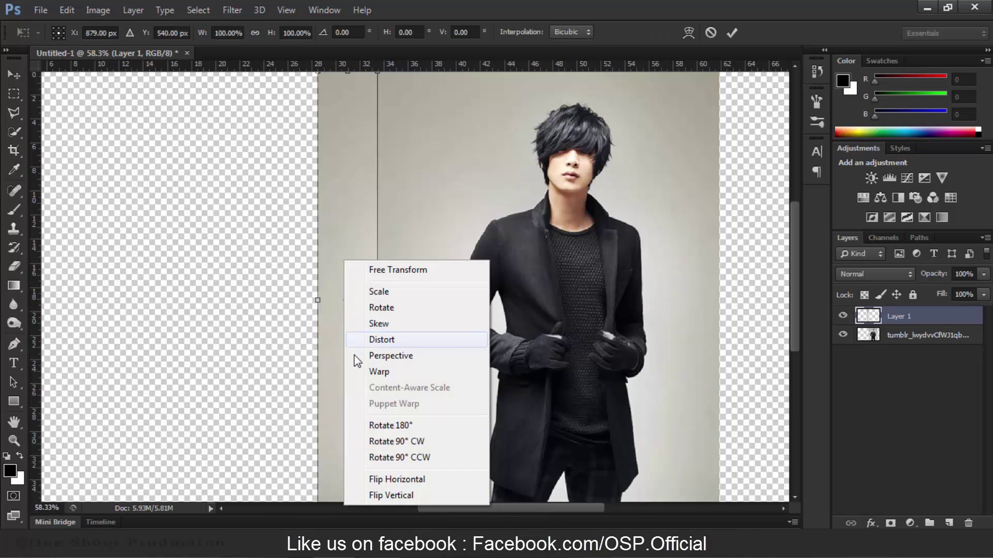
left_click(382, 480)
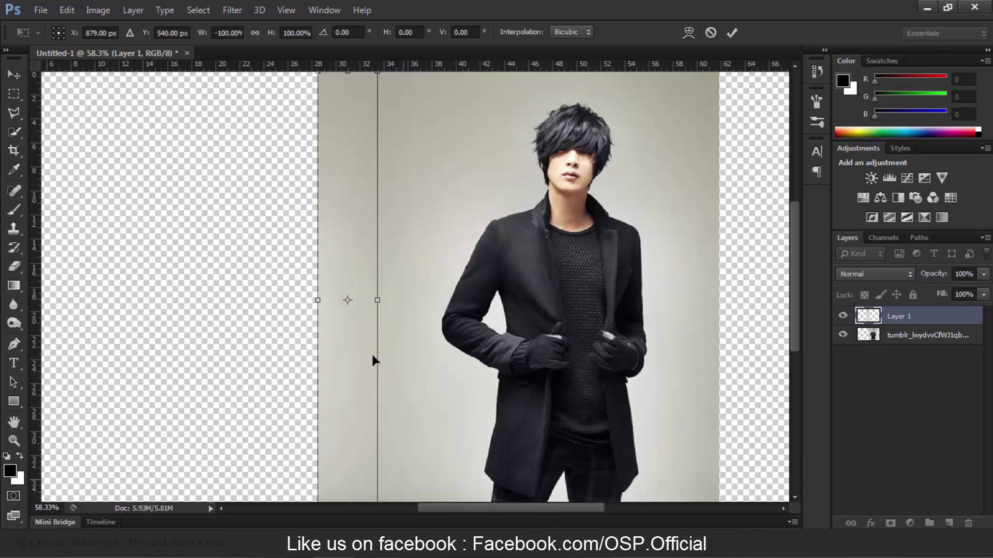
key("Return")
- Nudge the flipped strip slightly right and duplicate it as Layer 1 copy
scroll(342, 347, "up", 4)
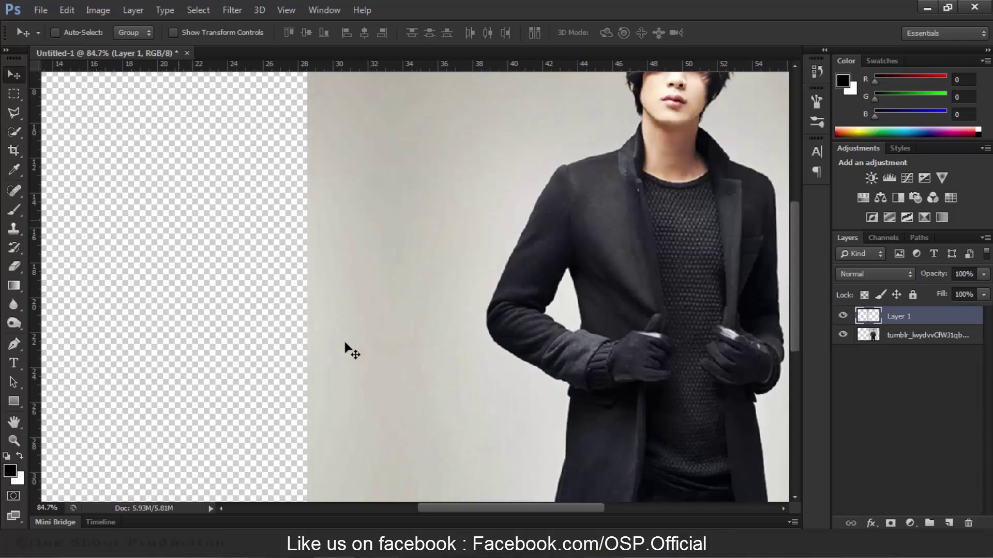
scroll(399, 326, "up", 2)
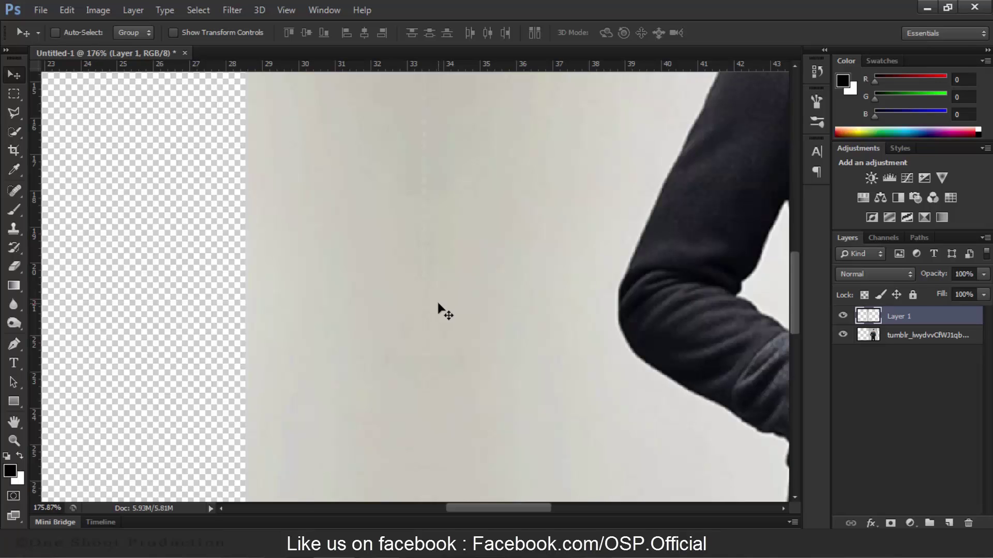
key("Right")
scroll(305, 266, "down", 2)
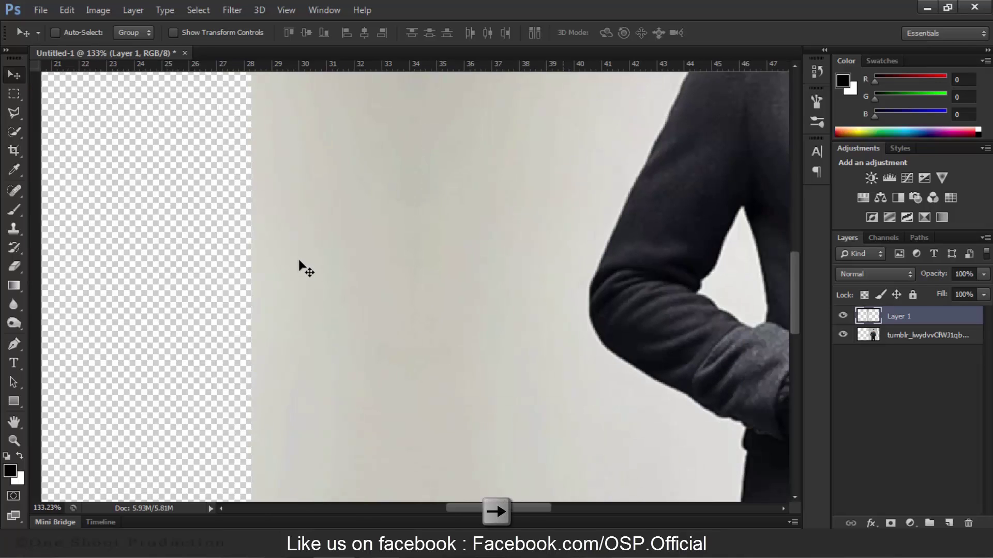
scroll(305, 266, "down", 4)
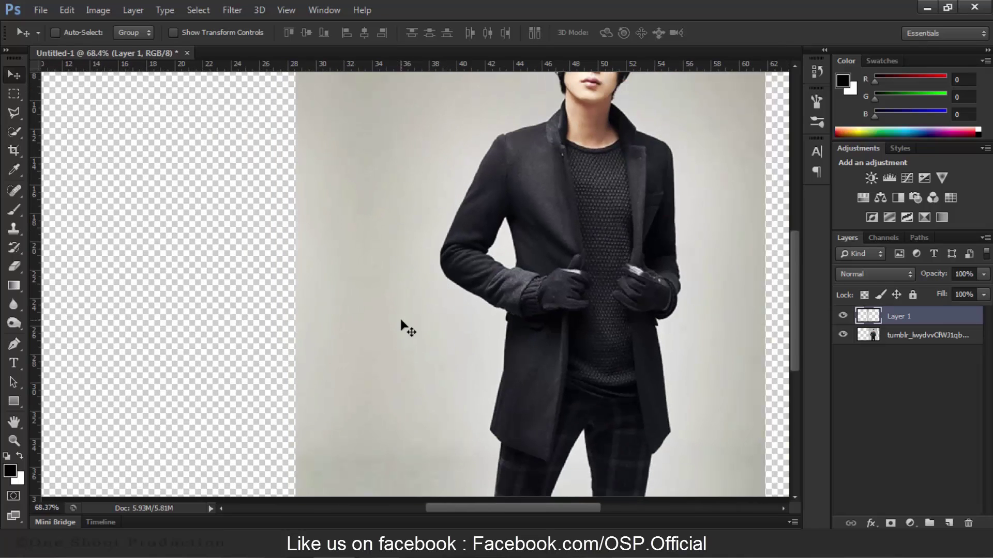
key("ctrl+j")
key("ctrl+t")
- Flip the duplicate strip horizontally, shift it left, then fine-tune its position
right_click(329, 230)
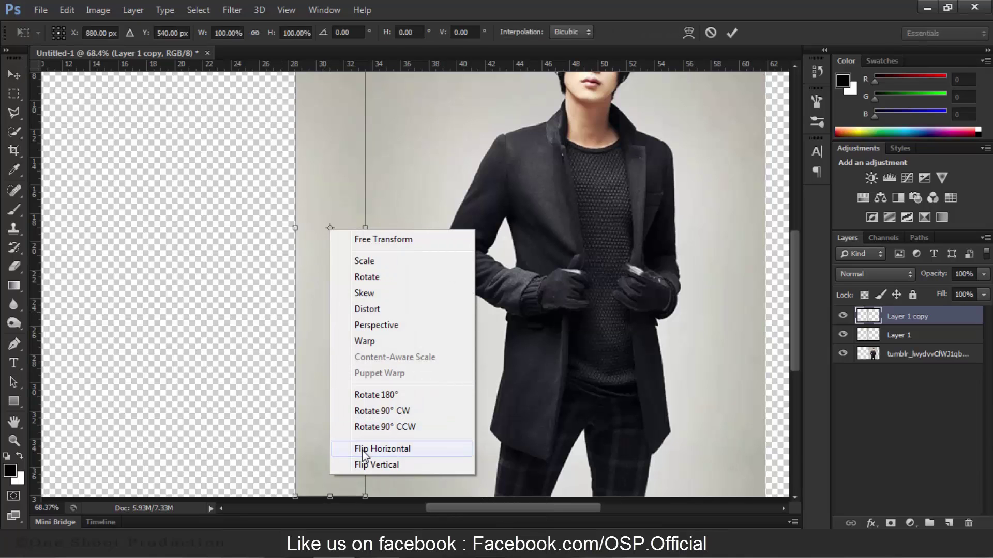
left_click(362, 449)
left_click_drag(340, 380, 275, 385)
key("Return")
key("ctrl+0")
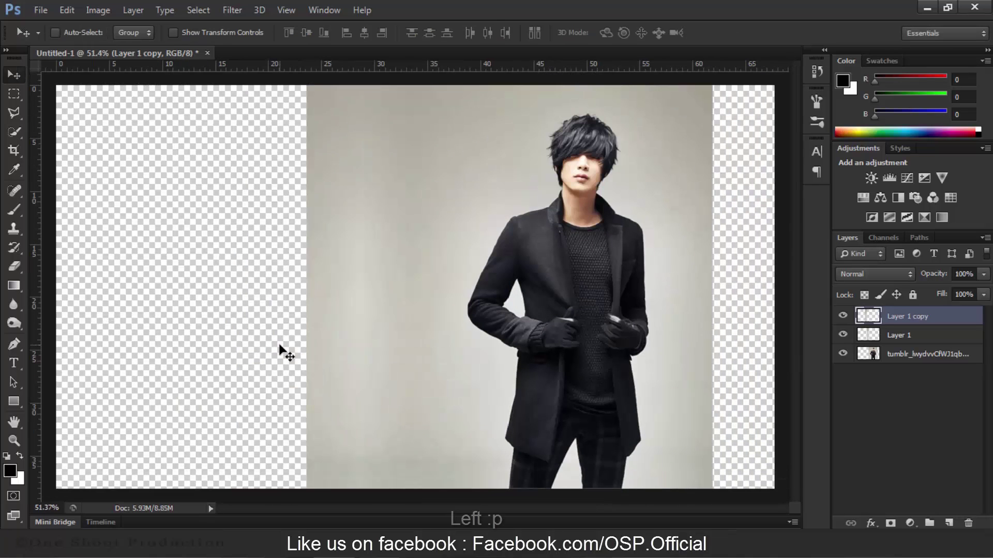
scroll(331, 342, "up", 5)
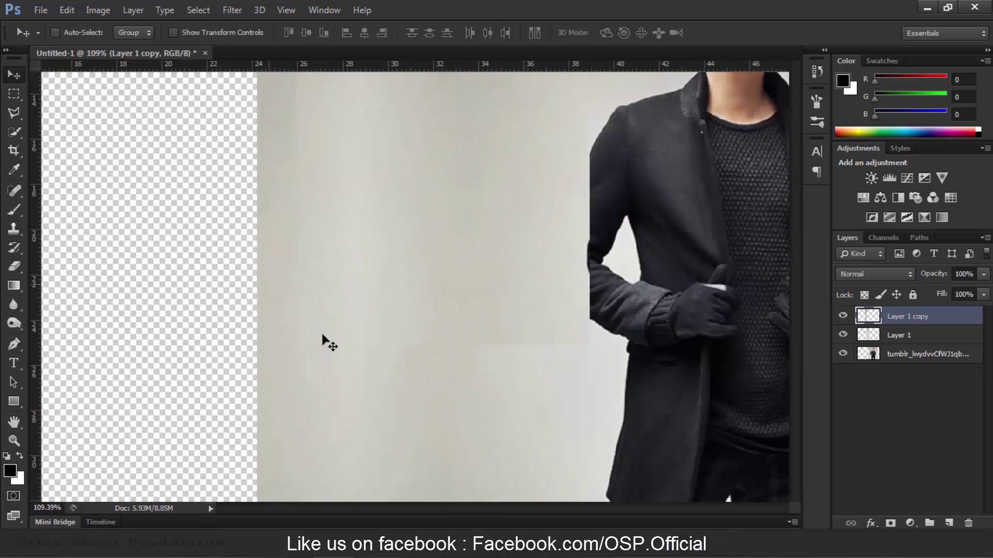
left_click_drag(306, 363, 328, 359)
scroll(409, 331, "up", 3)
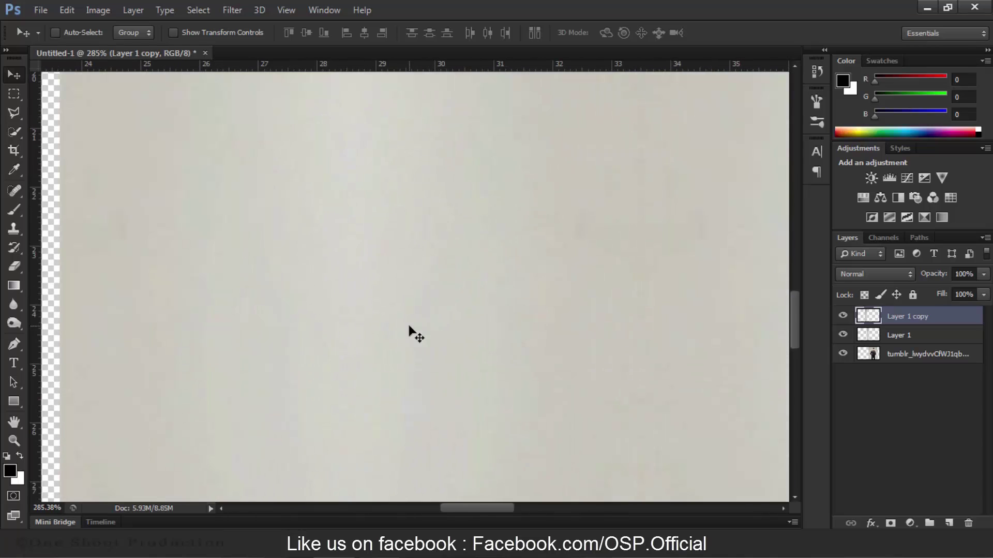
scroll(409, 327, "down", 6)
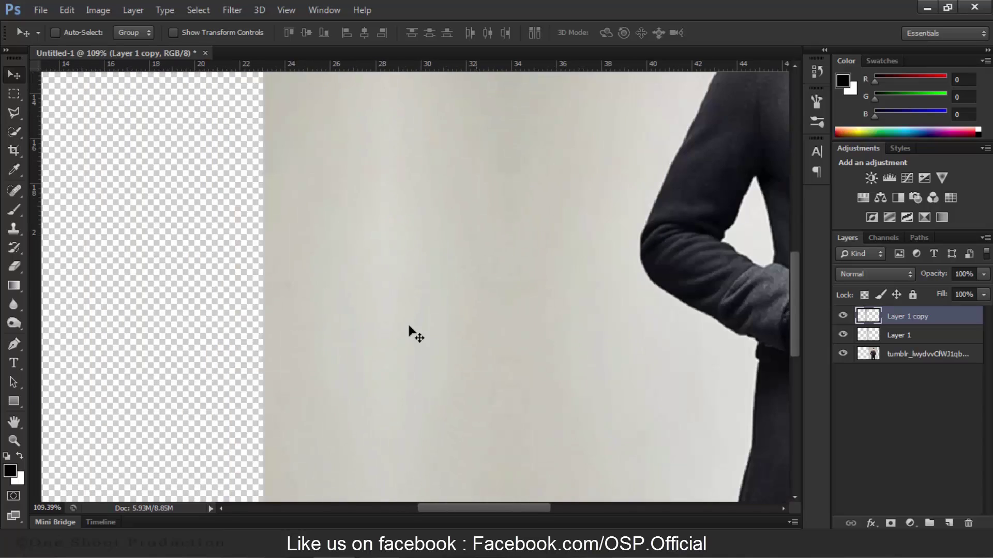
scroll(409, 327, "down", 2)
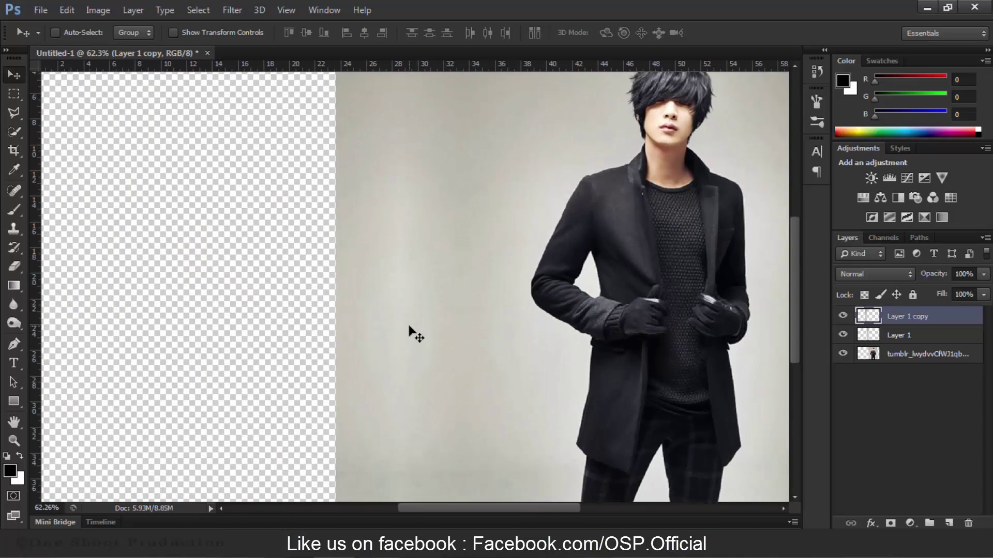
- Add another mirrored wall copy, Layer 1 copy 2, shifted left over the empty area
key("ctrl+j")
key("ctrl+t")
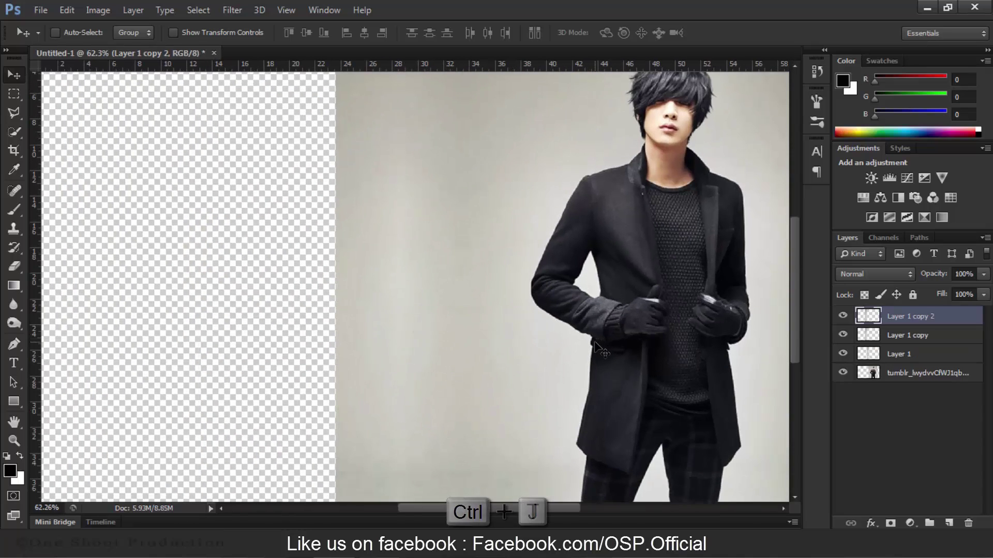
right_click(387, 207)
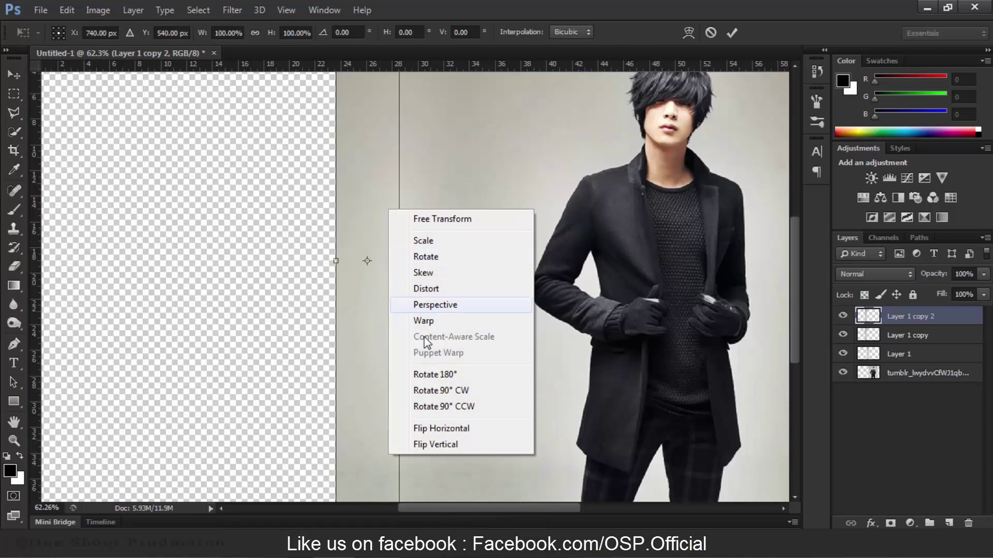
left_click(452, 423)
left_click_drag(371, 232, 313, 310)
key("Return")
scroll(313, 308, "up", 1)
scroll(314, 309, "up", 11)
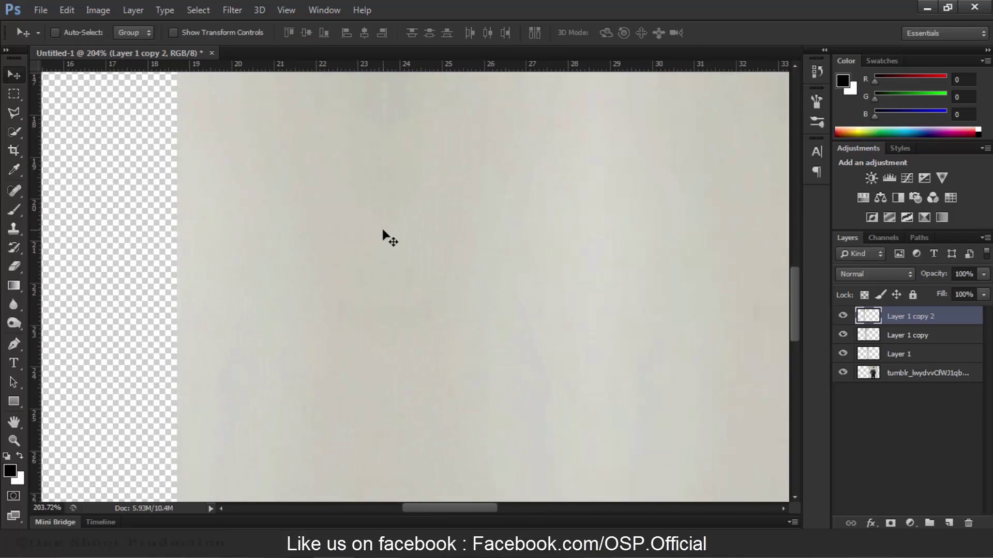
scroll(414, 248, "down", 10)
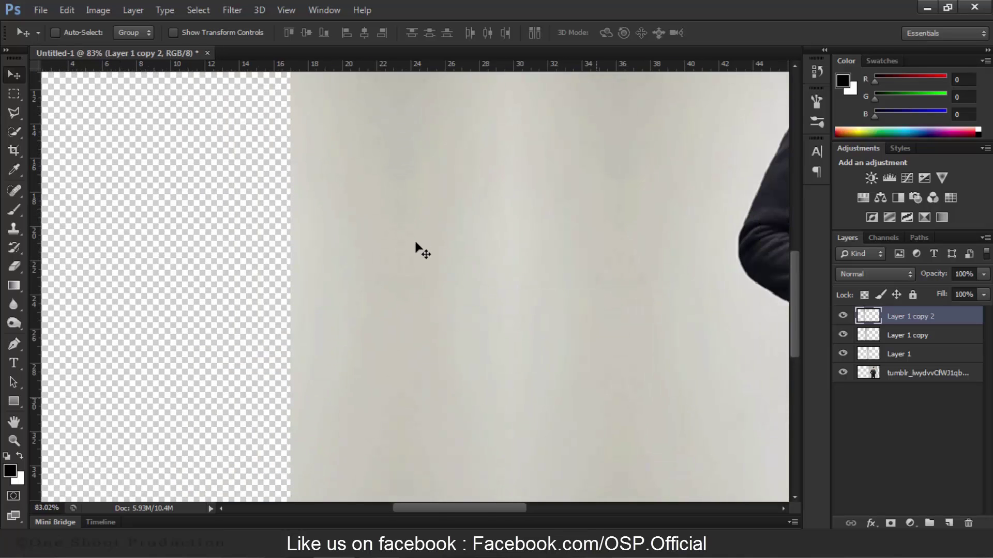
scroll(416, 244, "down", 2)
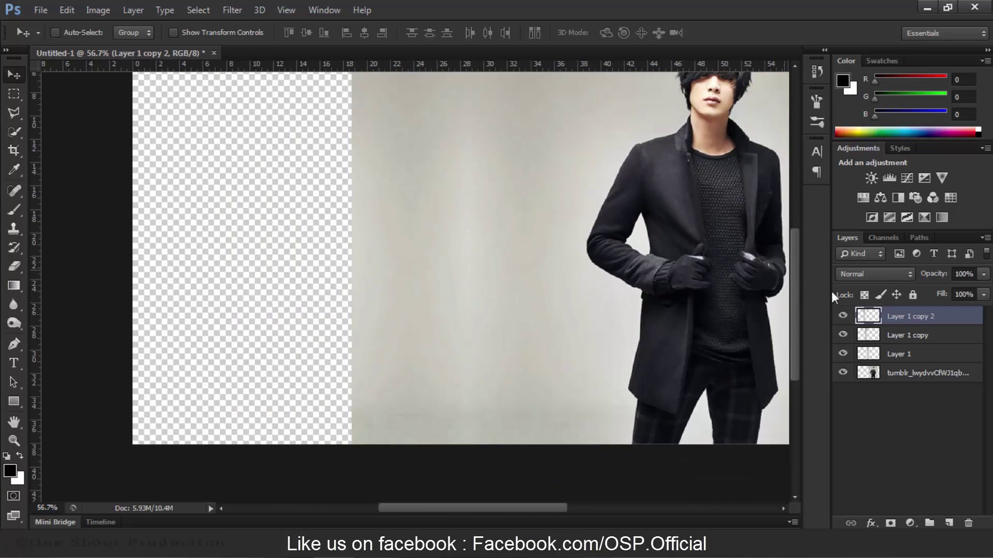
- Merge the three wall strip layers into one
left_click(889, 354, "shift")
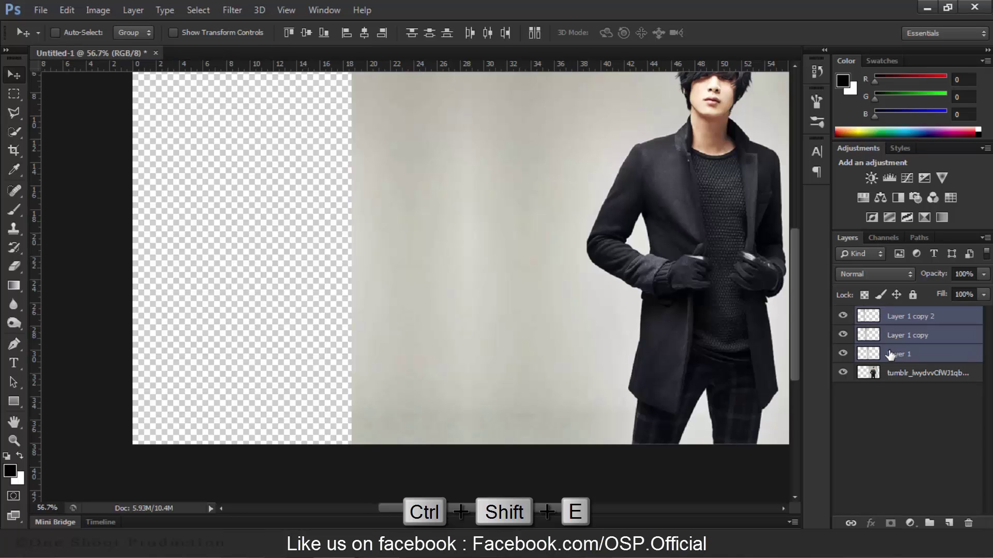
key("ctrl+shift+e")
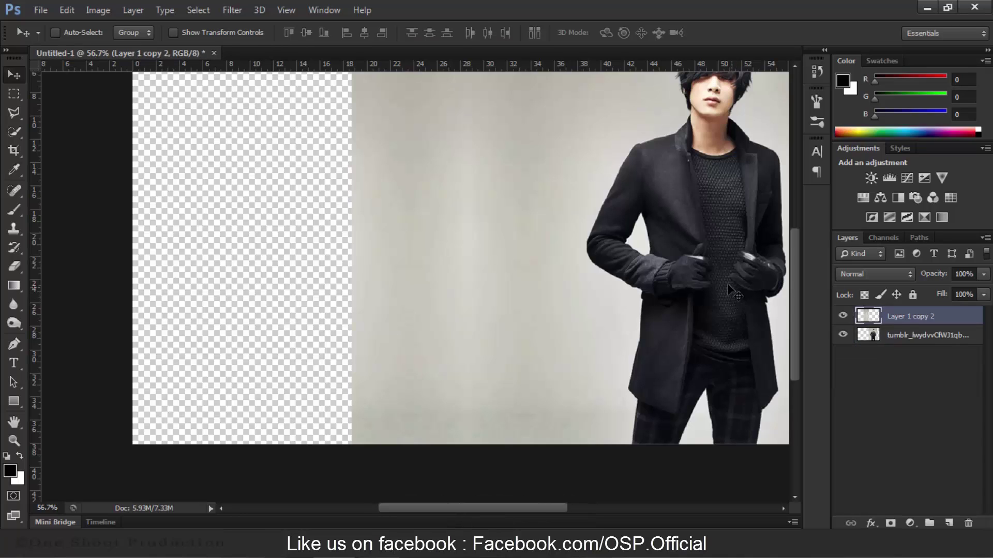
scroll(442, 235, "down", 2)
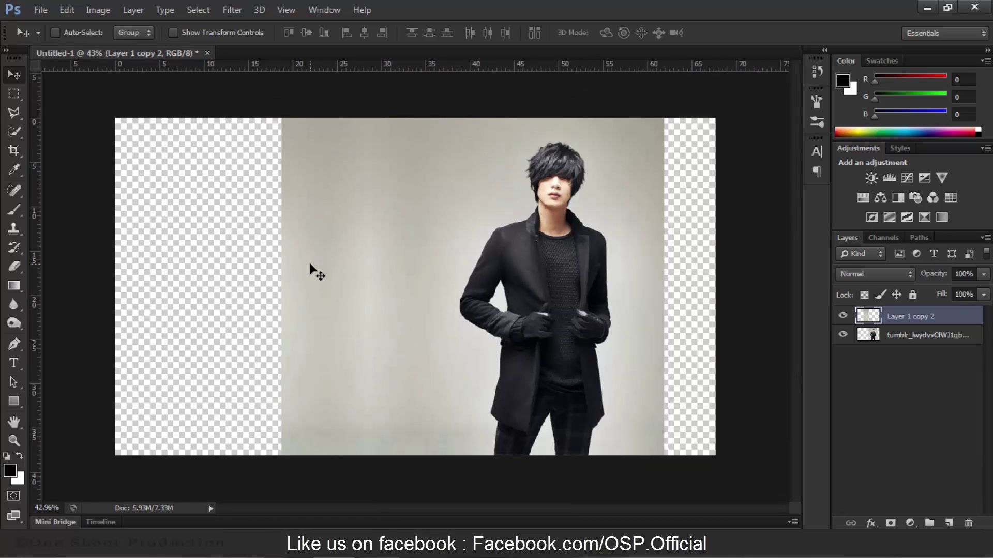
- Duplicate the merged wall, move the copy left across the transparency and flip it horizontally
key("ctrl+j")
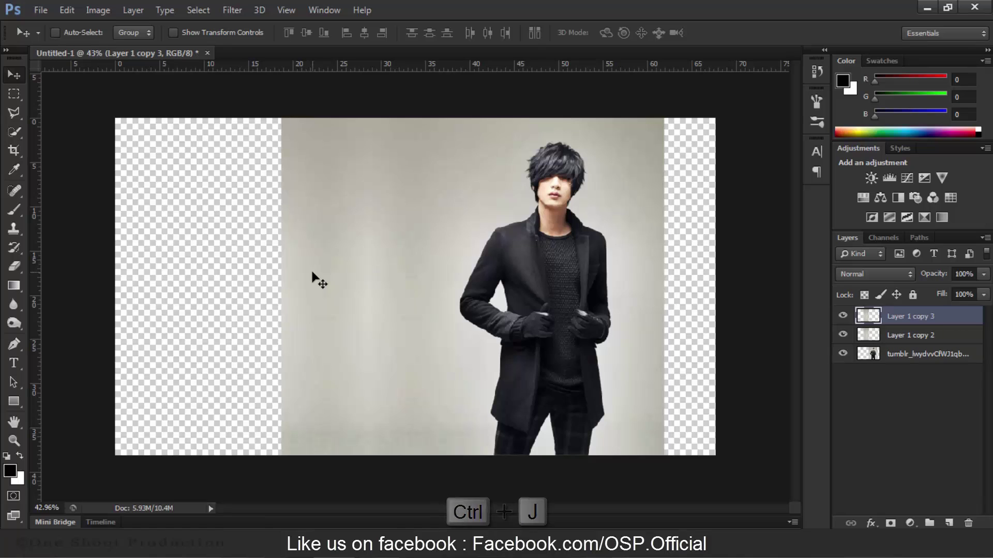
left_click_drag(330, 294, 199, 300)
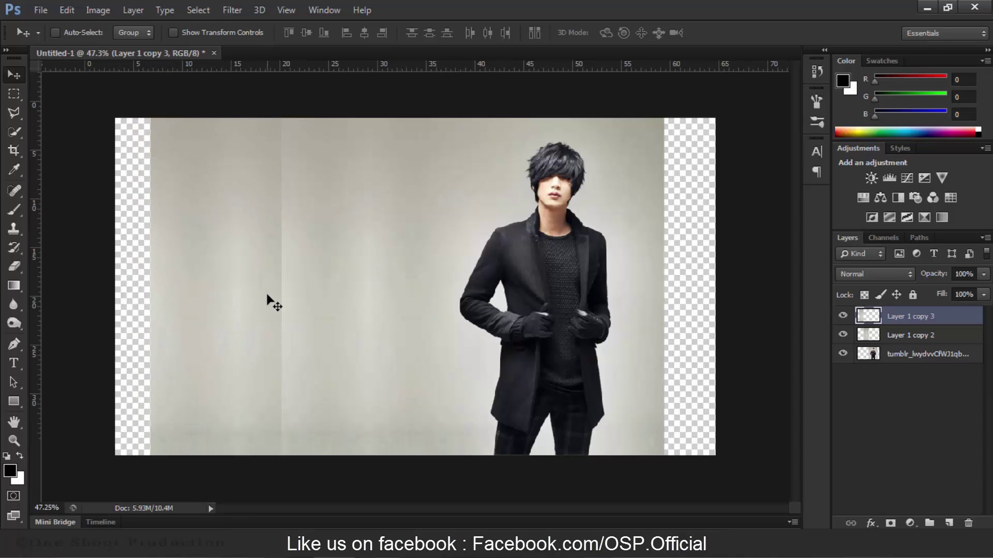
key("ctrl+t")
right_click(209, 247)
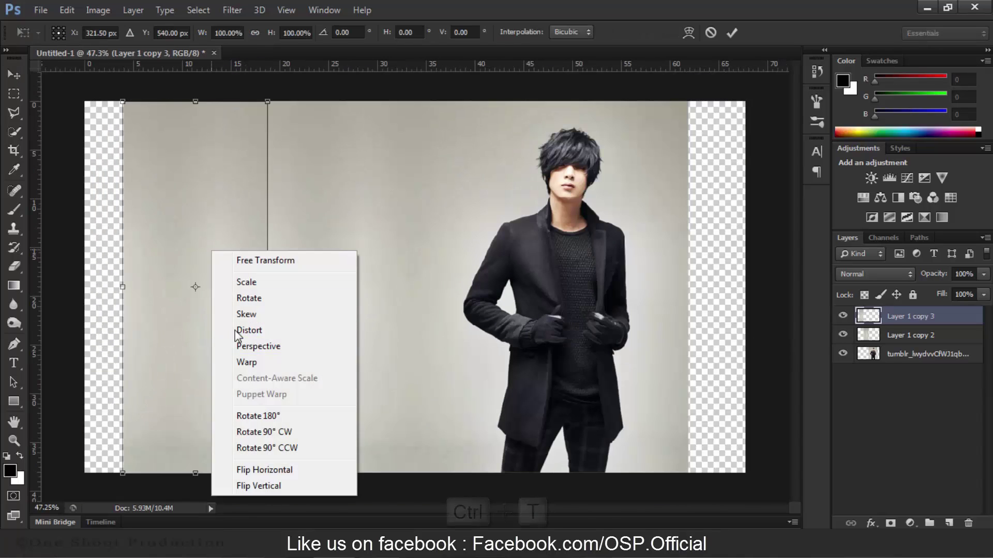
left_click(266, 470)
key("Return")
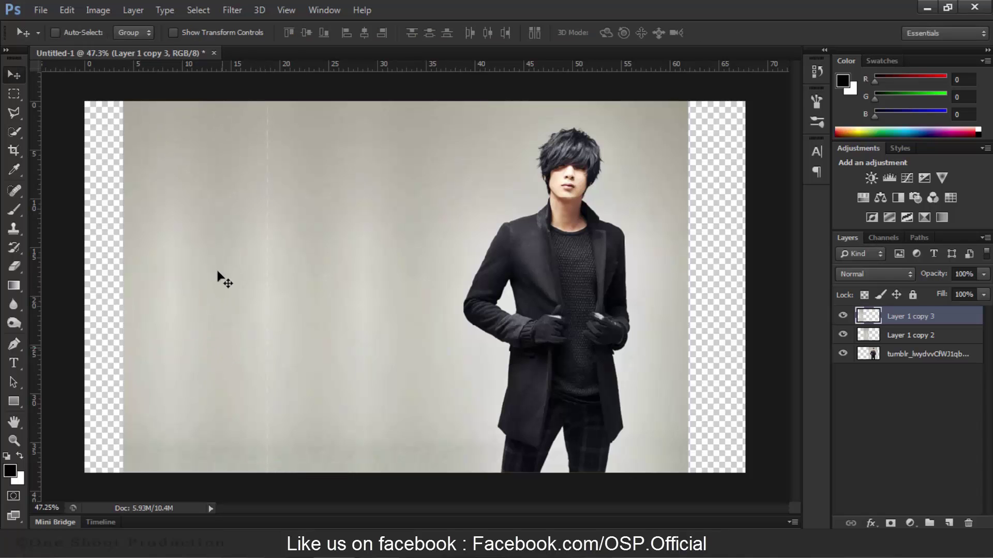
scroll(225, 280, "up", 3)
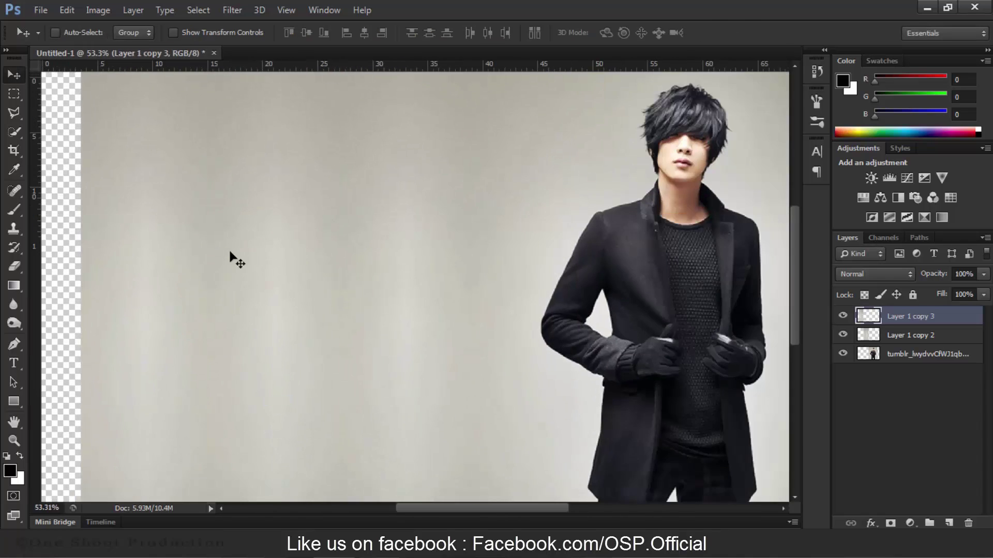
scroll(230, 253, "down", 2)
scroll(230, 253, "up", 1)
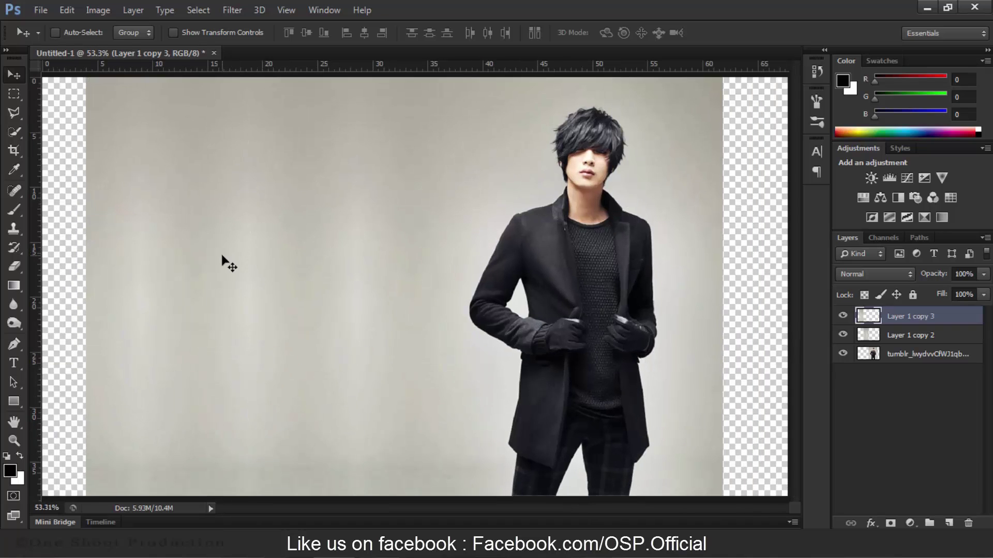
- Place another wall copy further left and flip it horizontally
left_click_drag(222, 256, 106, 293)
scroll(177, 266, "down", 1)
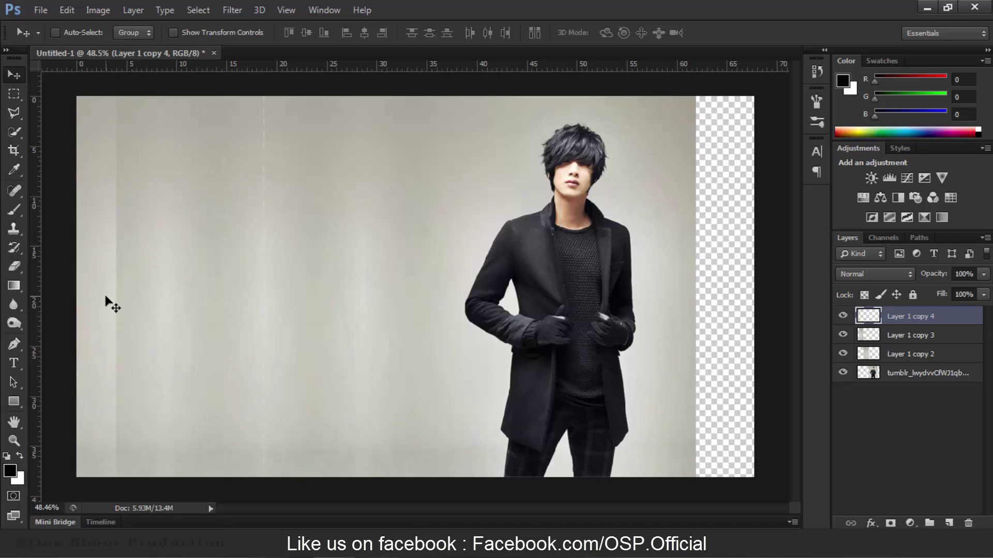
key("ctrl+t")
right_click(95, 253)
left_click(135, 477)
key("Return")
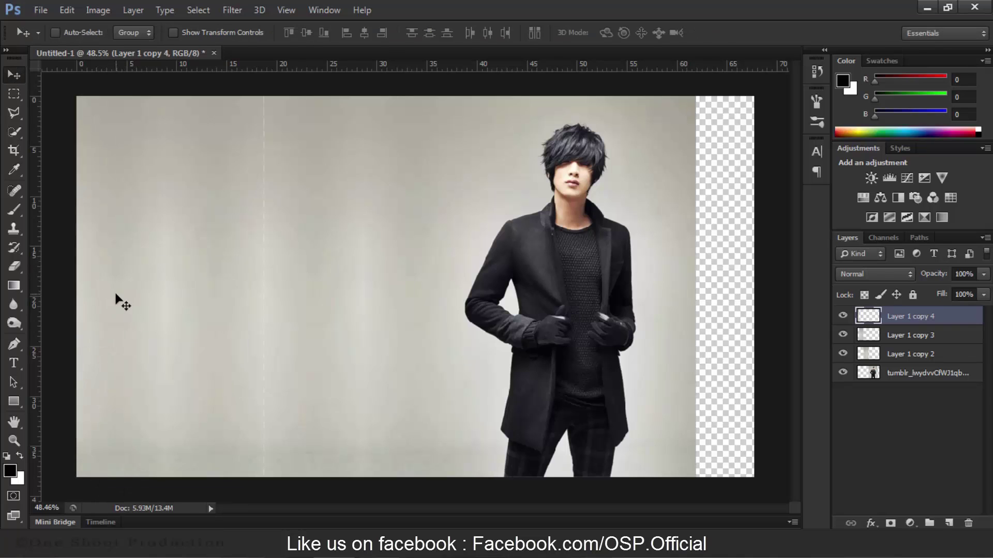
scroll(335, 343, "up", 3)
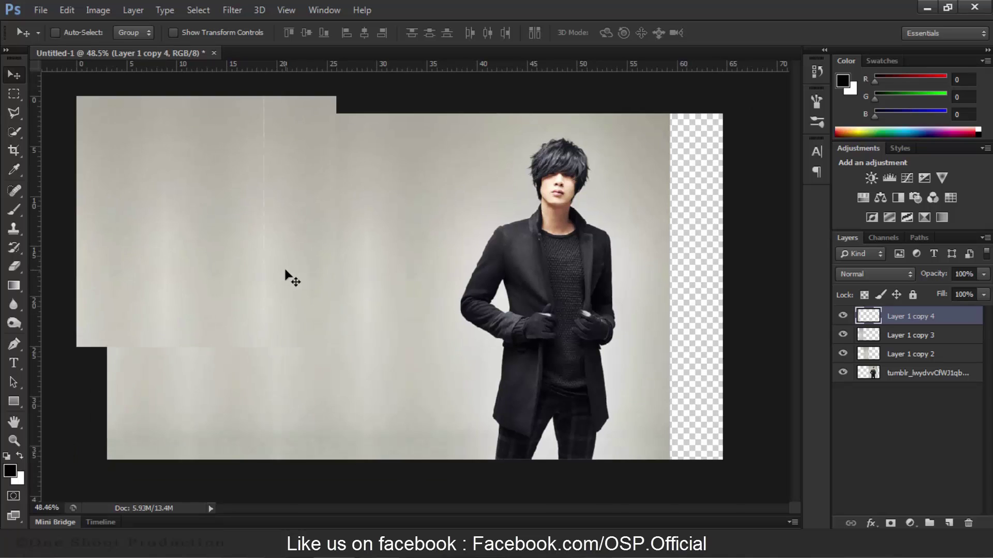
- Select the wall layers together and merge them into Layer 1 copy 4
left_click(872, 341)
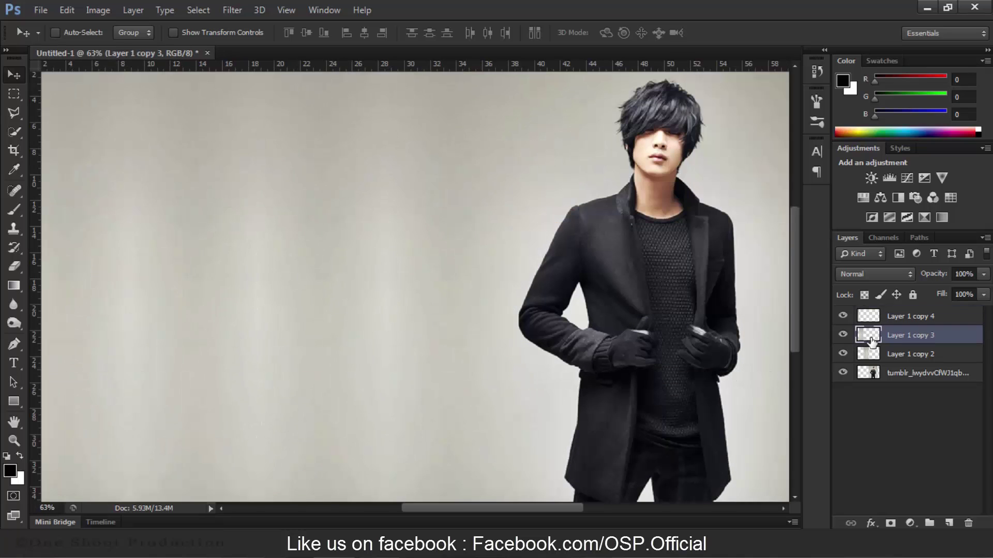
scroll(345, 280, "down", 3)
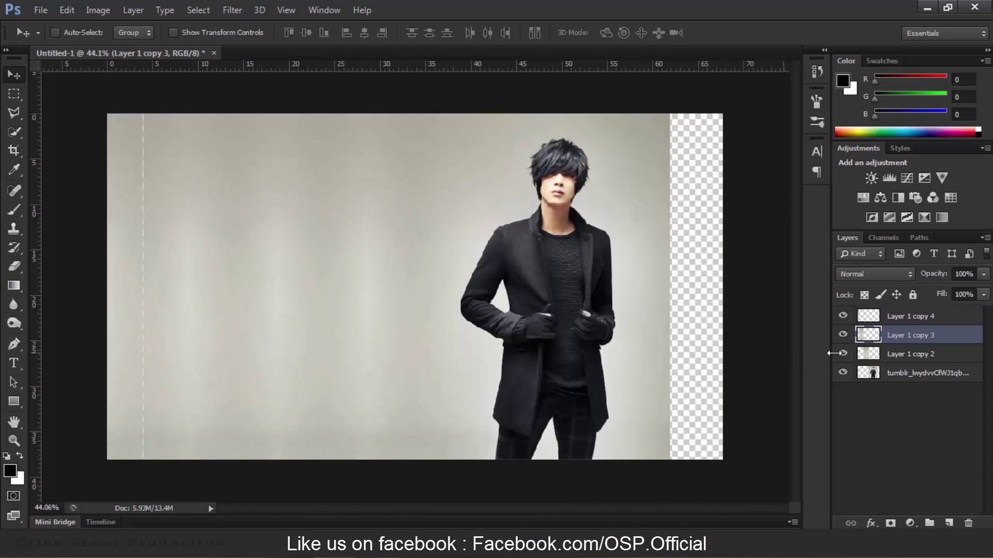
left_click(890, 322)
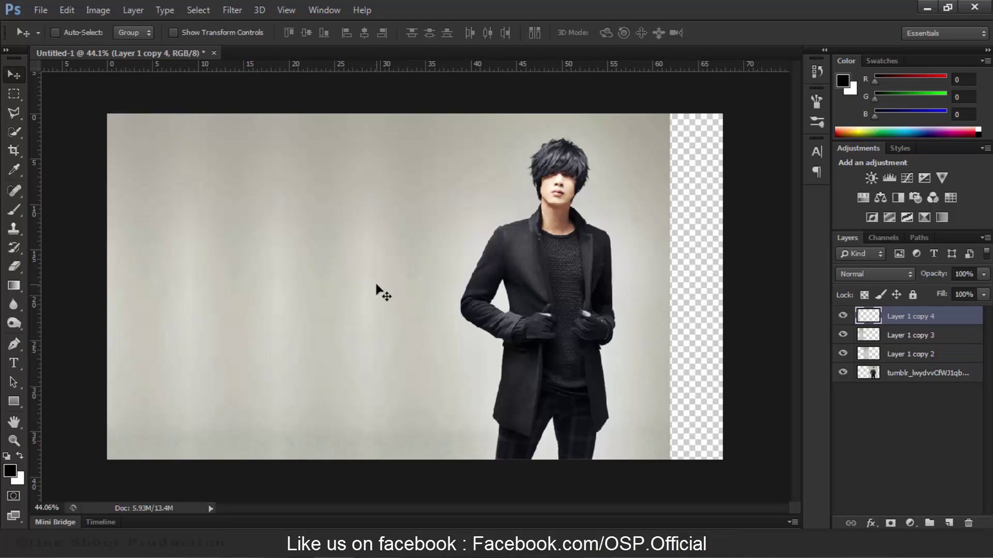
scroll(398, 287, "down", 1)
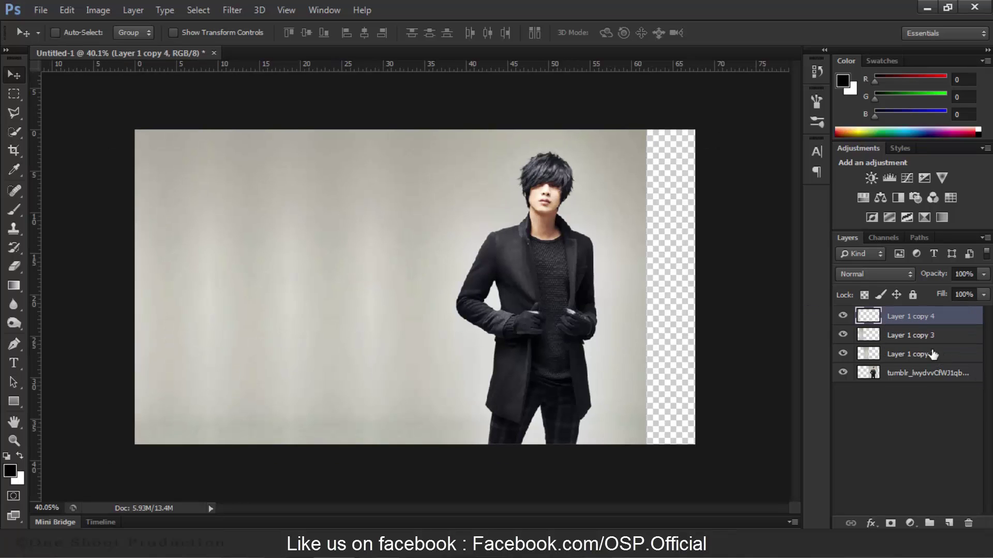
left_click(933, 355, "shift")
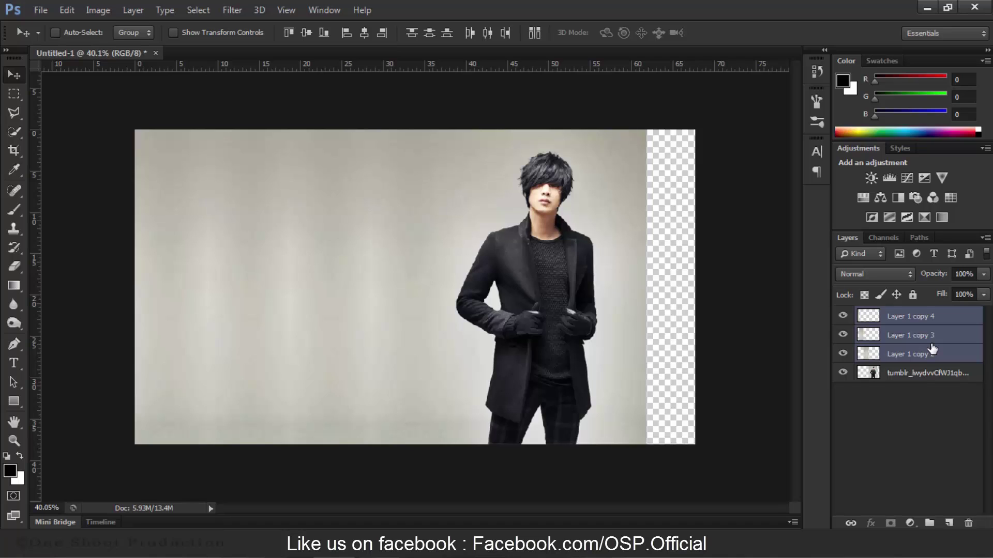
key("ctrl+e")
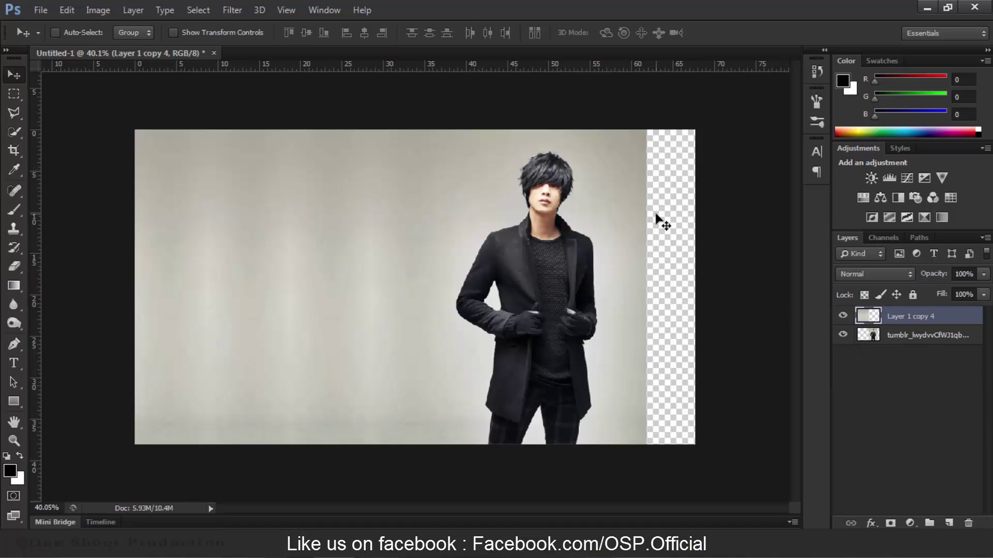
- Copy a right-side strip of the photo's wall to a new layer and move it right
left_click(14, 94)
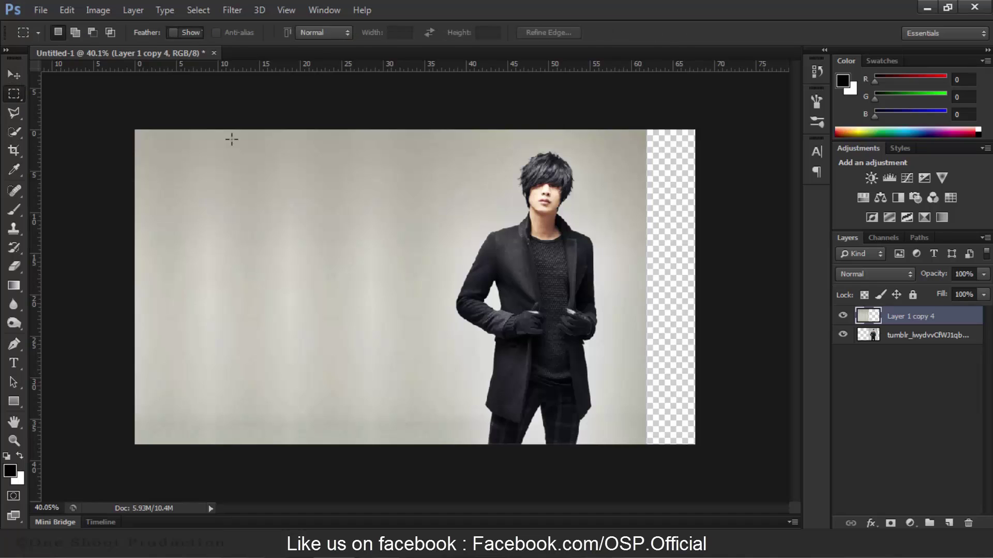
left_click(879, 334)
left_click_drag(609, 129, 710, 479)
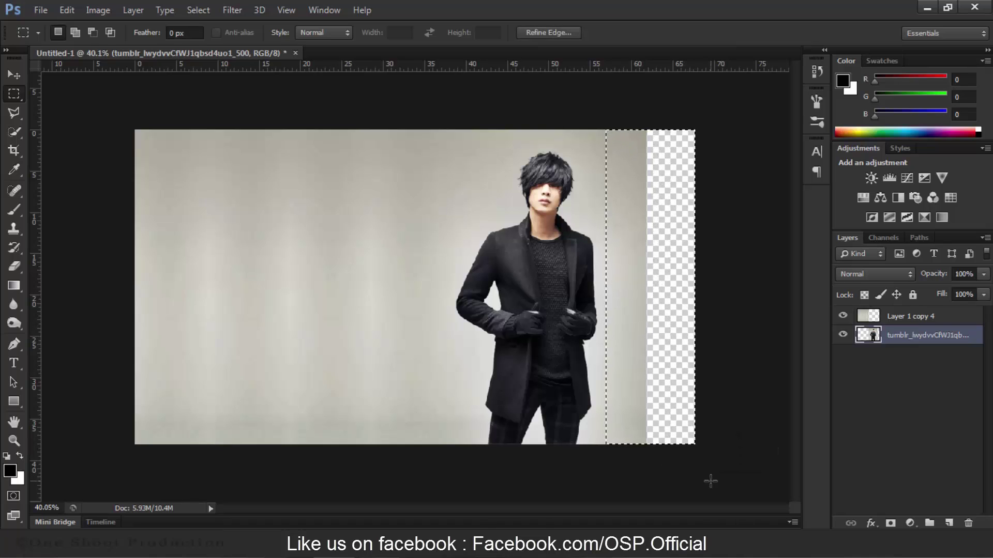
key("ctrl+j")
left_click(573, 254)
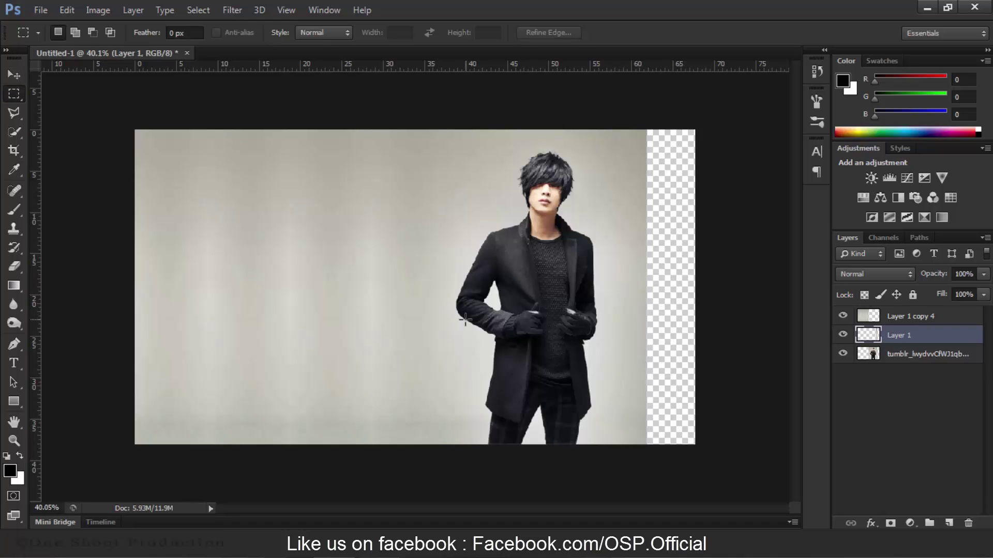
left_click(15, 75)
left_click_drag(635, 344, 673, 344)
- Flip the right wall strip horizontally
key("ctrl+t")
right_click(658, 304)
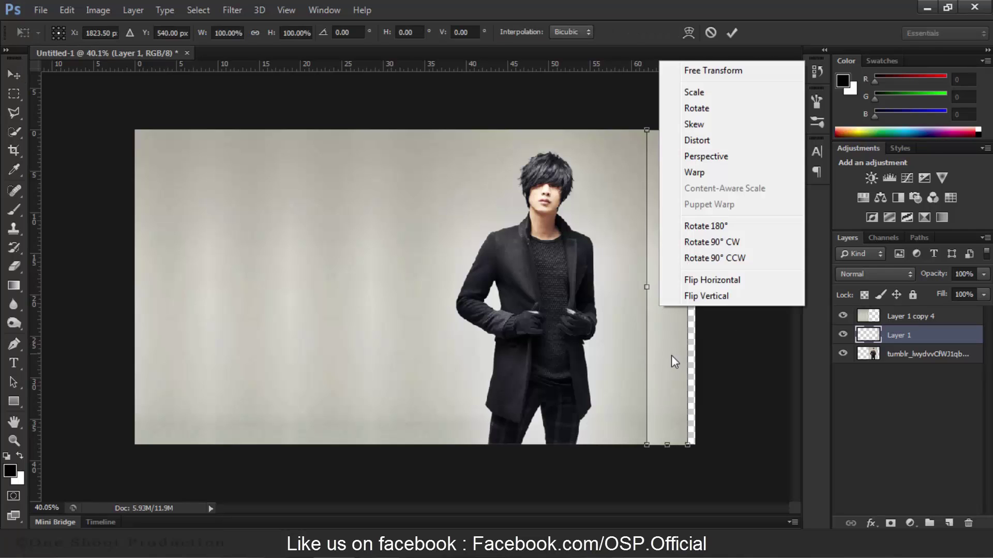
left_click(690, 287)
key("Return")
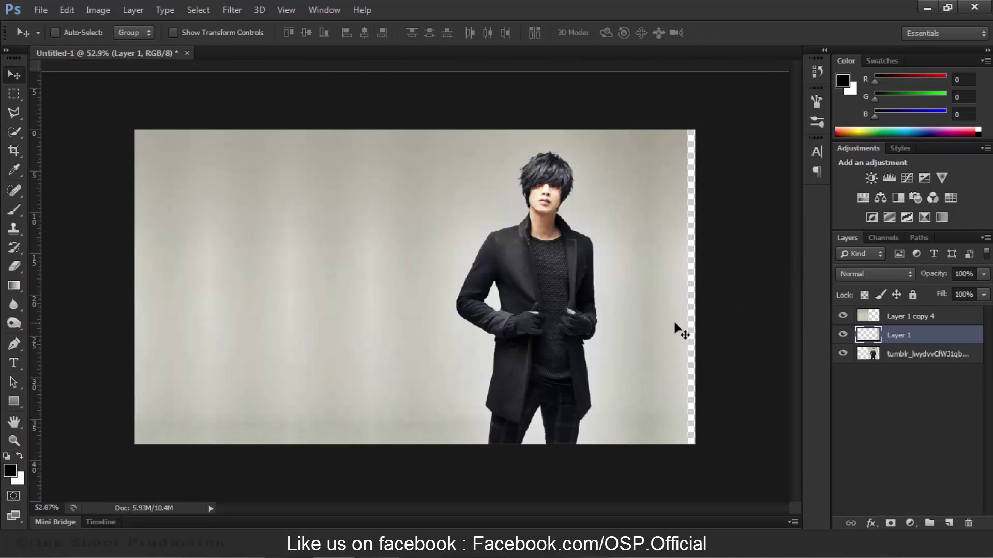
scroll(678, 328, "up", 3)
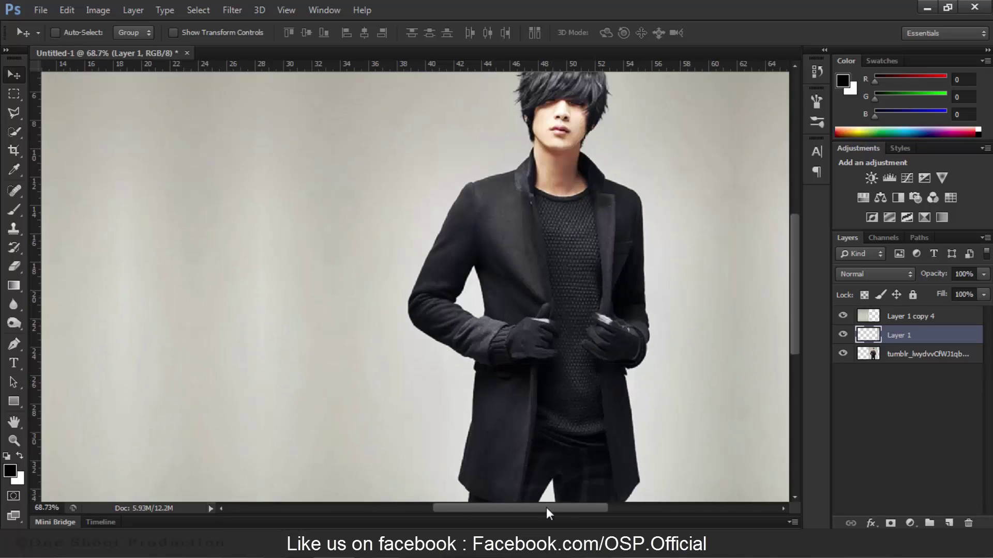
left_click_drag(550, 510, 589, 508)
- Duplicate the strip, flip the copy and move it right to cover the remaining transparency
key("ctrl+j")
key("ctrl+t")
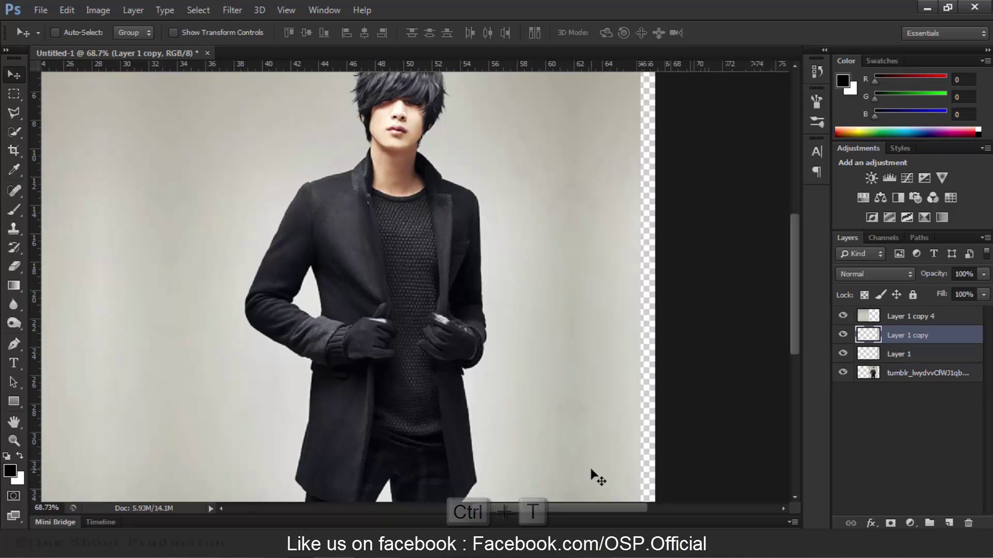
right_click(593, 270)
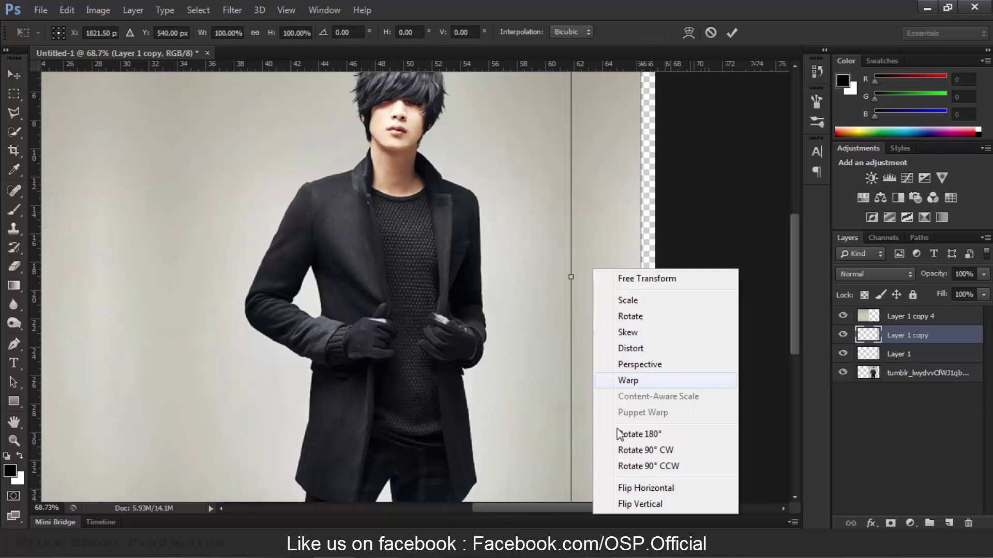
left_click(628, 486)
key("Return")
left_click_drag(610, 403, 672, 398)
scroll(643, 321, "up", 3)
scroll(643, 321, "right", 3)
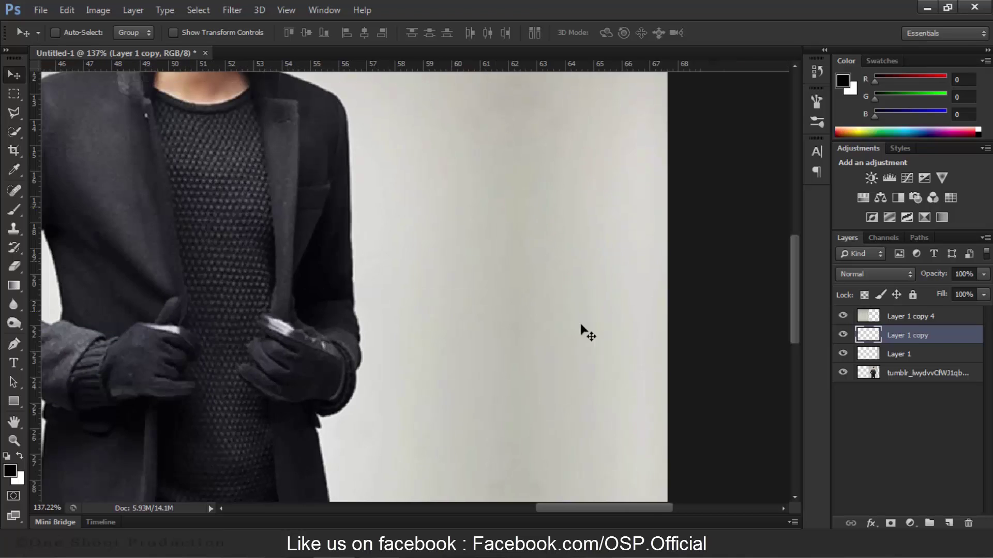
scroll(439, 343, "down", 5)
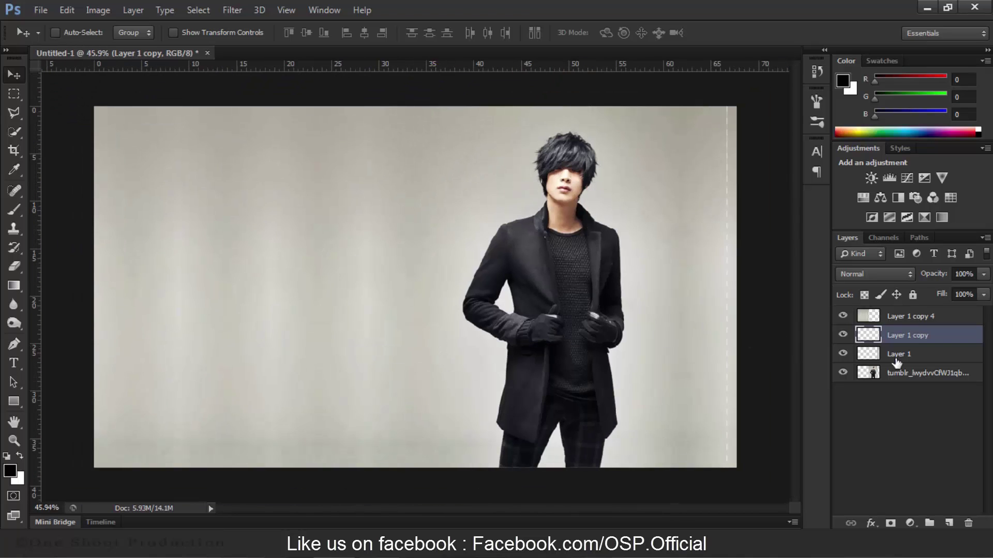
- Select Layer 1 through Layer 1 copy 4 and merge them
left_click(896, 355)
left_click(872, 317, "shift")
key("ctrl+e")
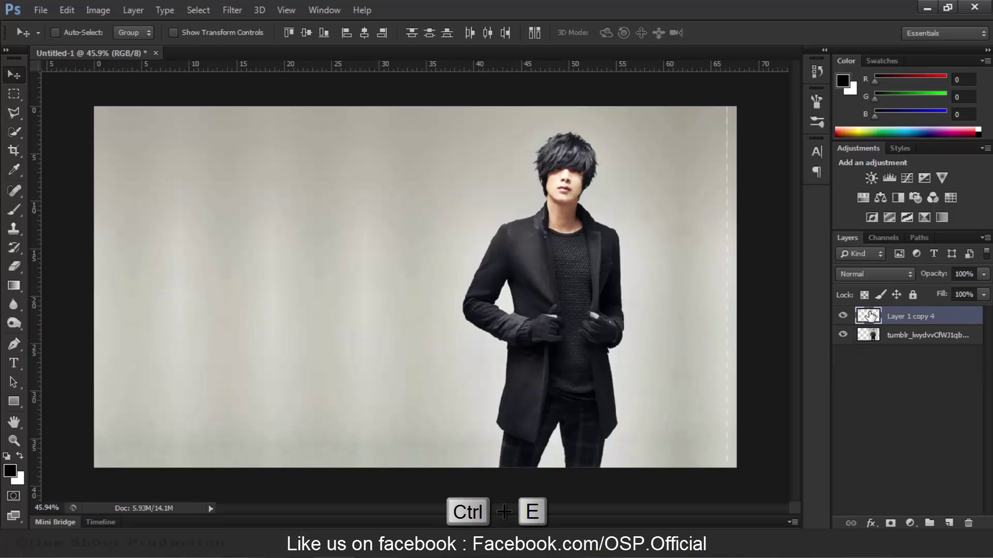
- Quick-select the man's hair, face, neck and body on the photo layer
left_click(890, 342)
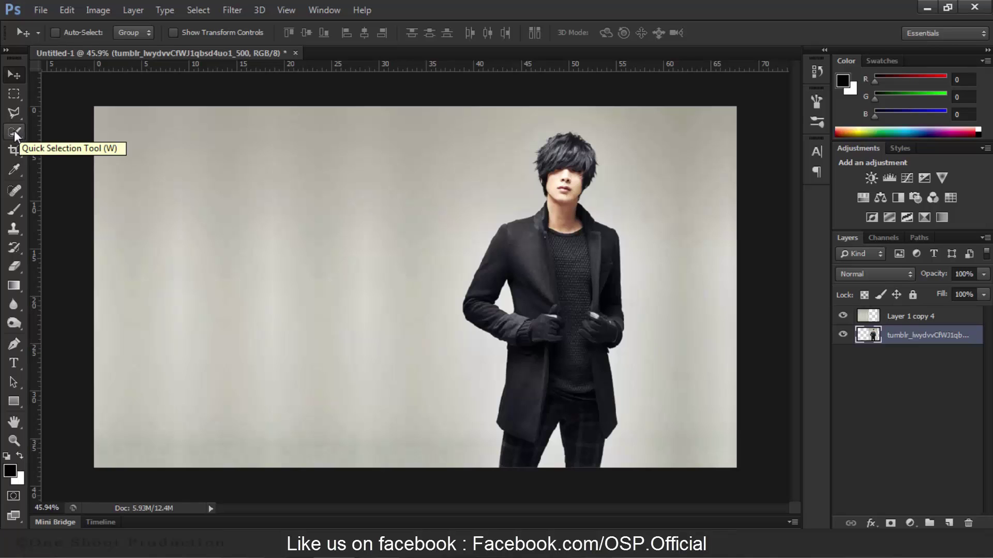
key("w")
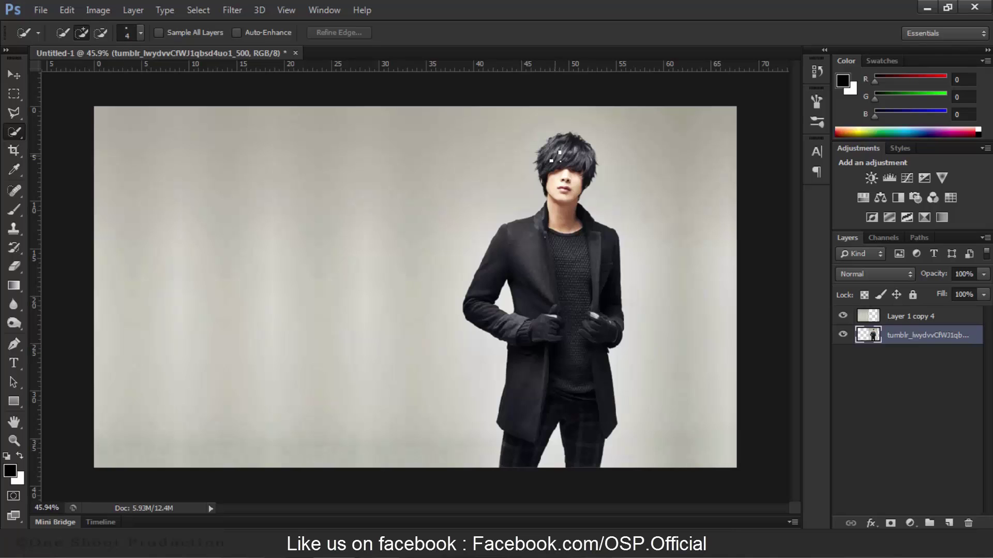
left_click(556, 155, "shift")
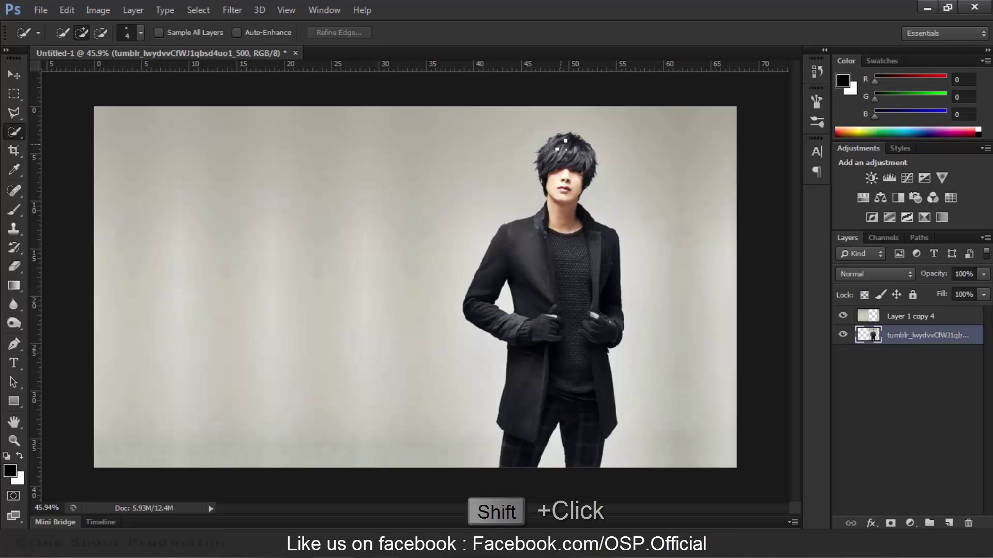
left_click_drag(561, 144, 564, 260)
mouse_move(556, 354)
left_mouse_down()
mouse_move(543, 293)
mouse_move(528, 372)
mouse_move(536, 391)
mouse_move(563, 281)
mouse_move(554, 379)
mouse_move(562, 216)
left_mouse_up()
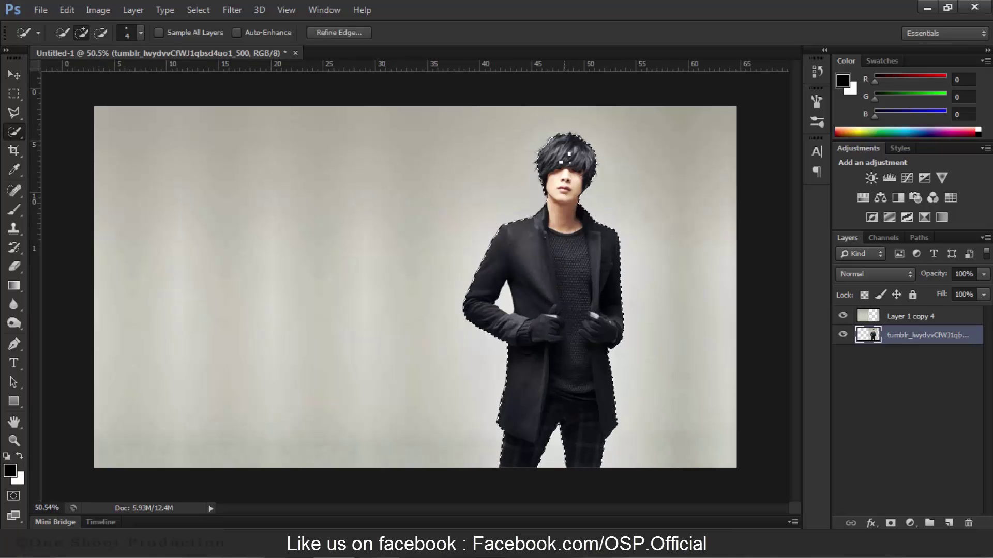
scroll(563, 216, "up", 5)
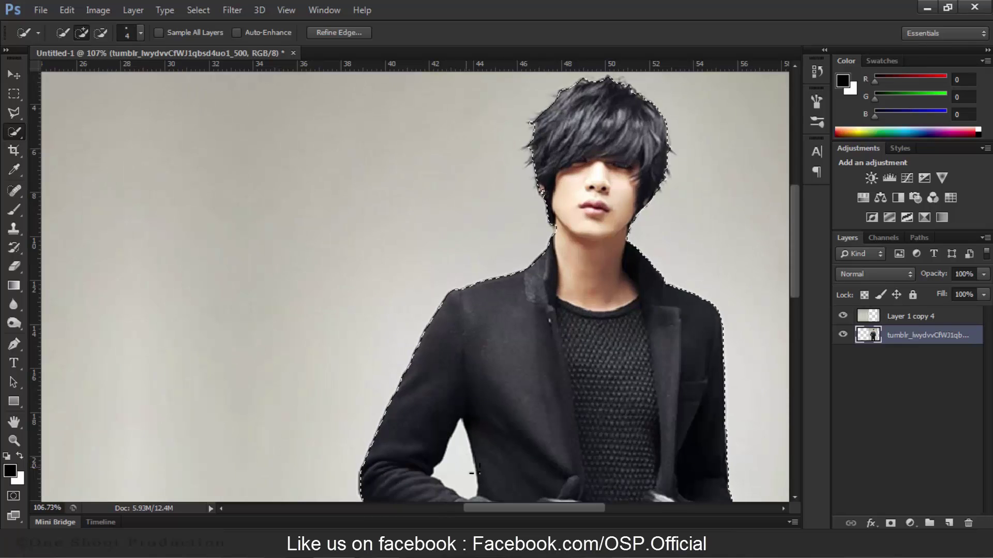
- Subtract the gap between arm and body and add the stray hair strands
left_click(468, 471, "alt")
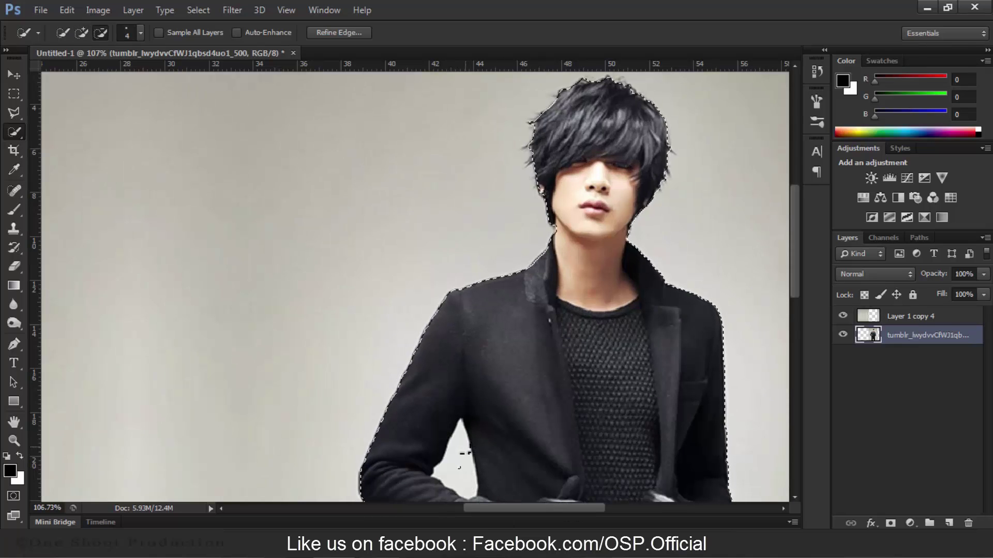
mouse_move(466, 456)
left_mouse_down()
mouse_move(463, 472)
mouse_move(454, 470)
left_mouse_up()
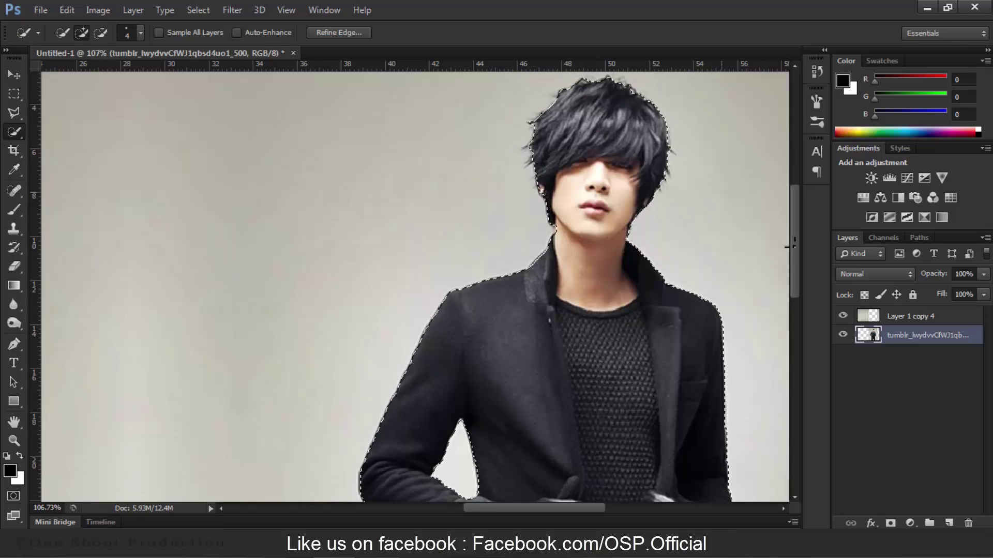
scroll(795, 249, "up", 3)
left_click_drag(523, 238, 525, 258)
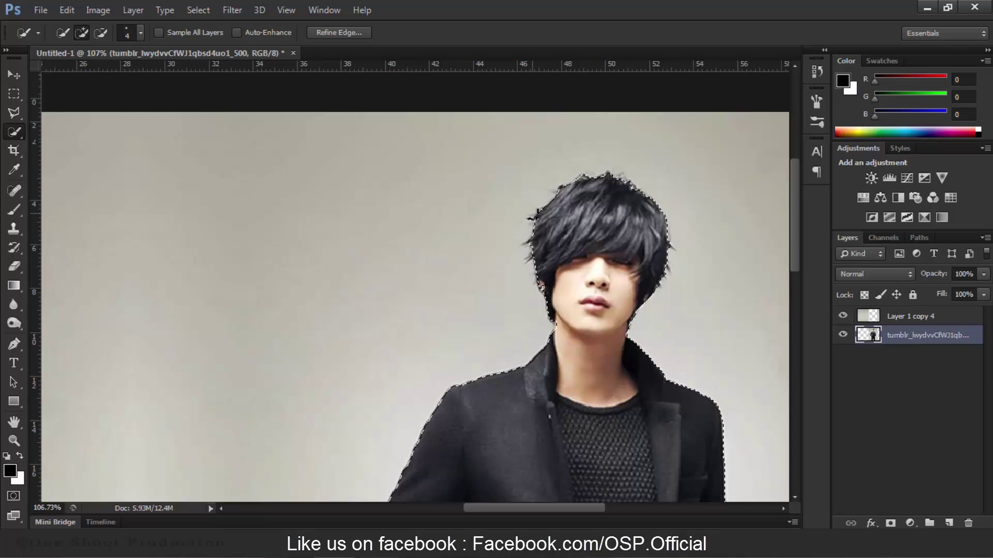
left_click(524, 237)
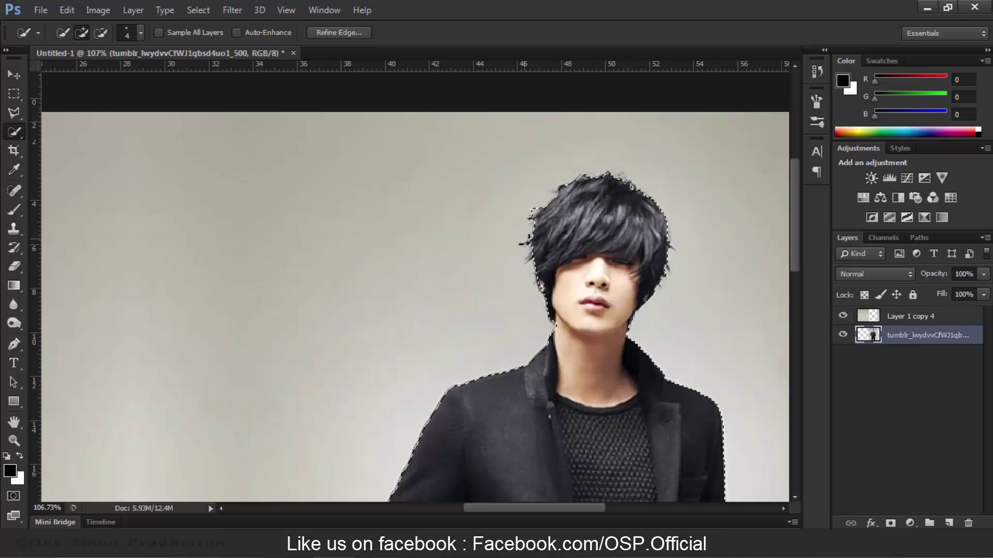
left_click(561, 184)
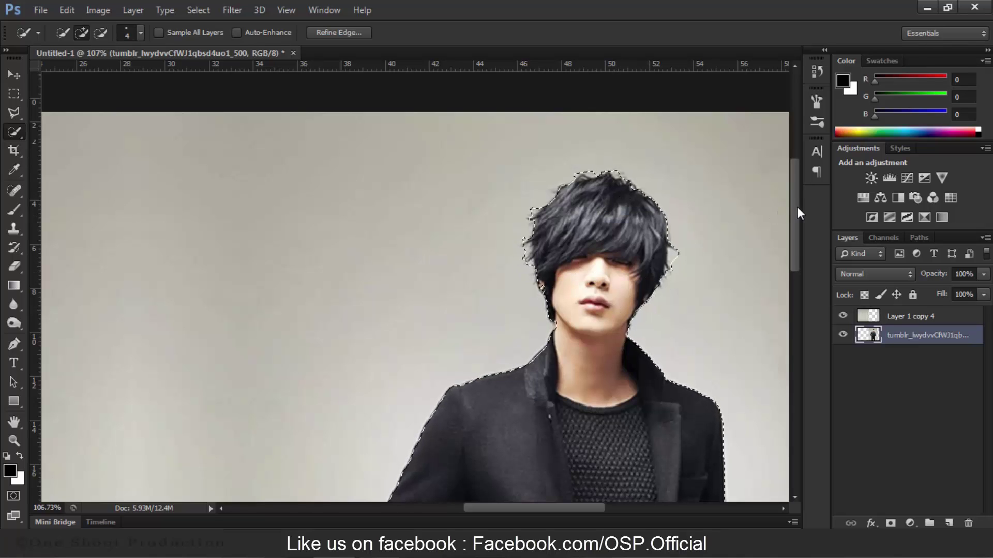
- Tidy the selection along the jaw, neck and hair edges
mouse_move(797, 207)
left_mouse_down()
mouse_move(799, 357)
mouse_move(801, 211)
left_mouse_up()
scroll(531, 238, "up", 1)
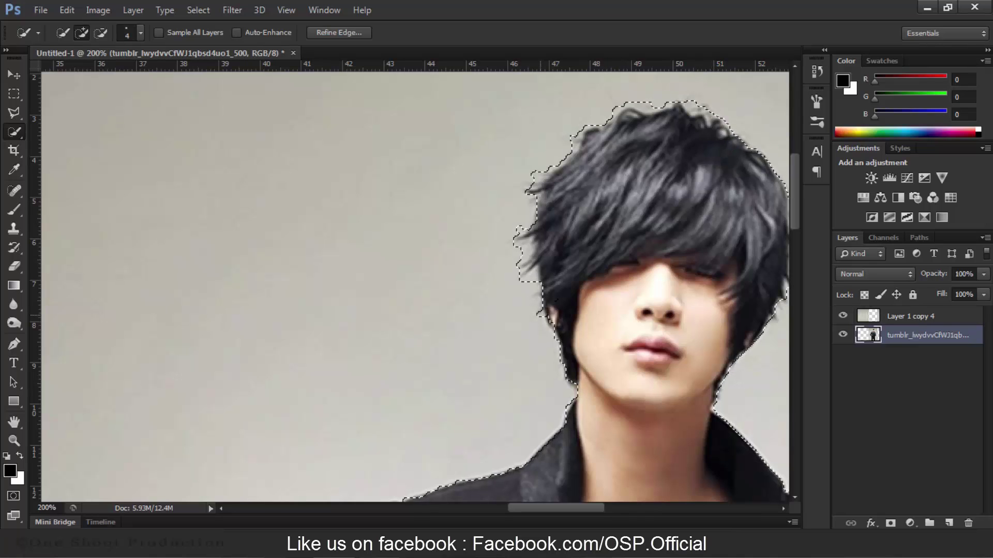
left_click(564, 326)
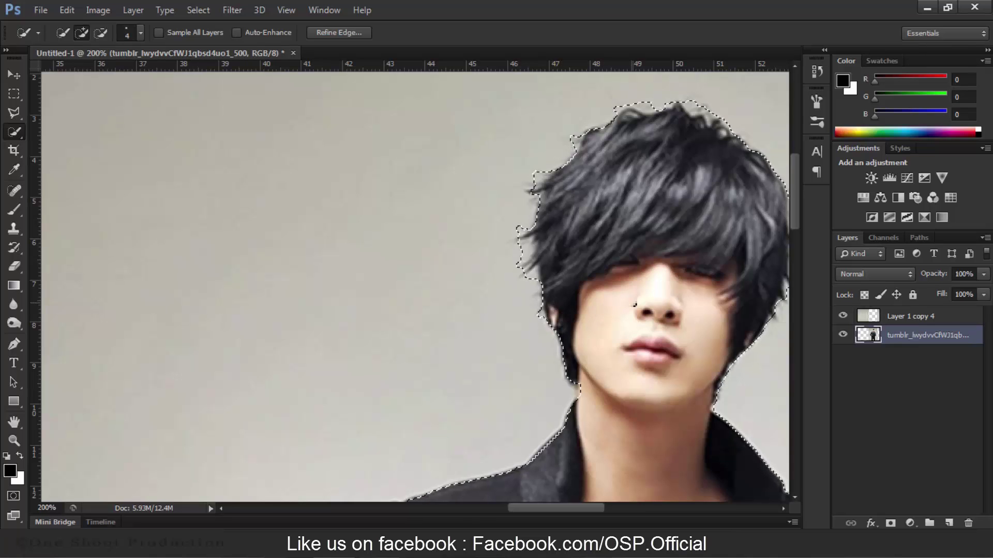
left_click(591, 239)
scroll(591, 239, "down", 5)
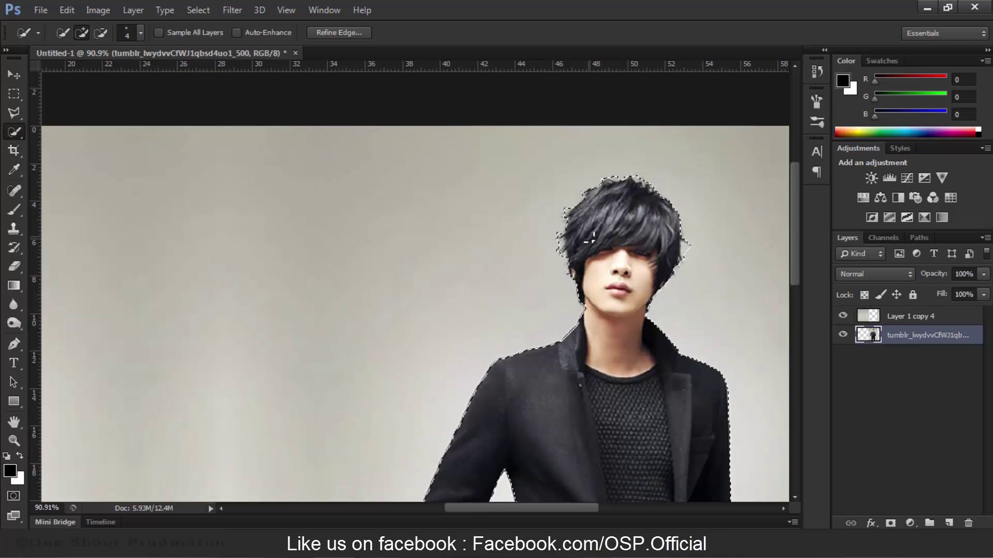
scroll(589, 237, "down", 4)
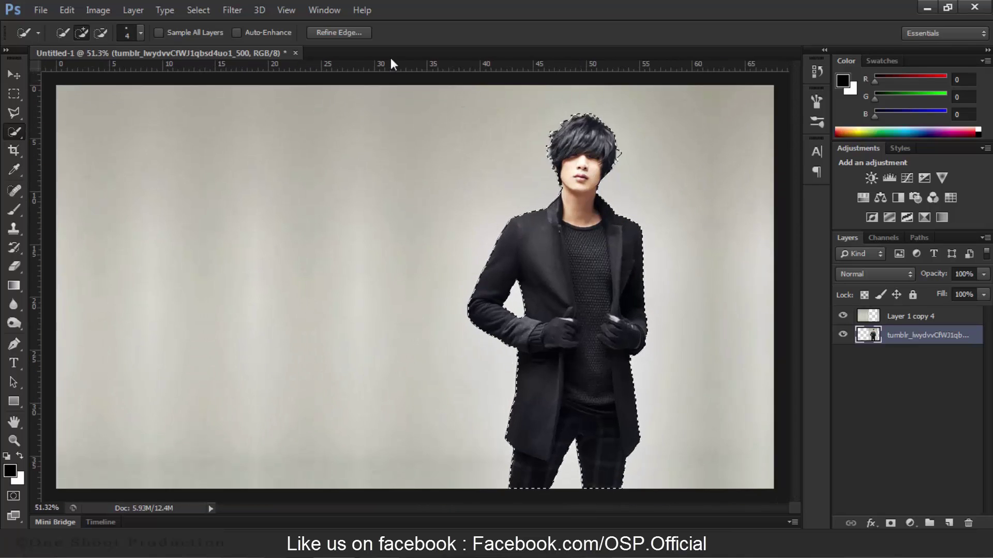
- Open Refine Edge for the selection with the Overlay view
left_click(350, 38)
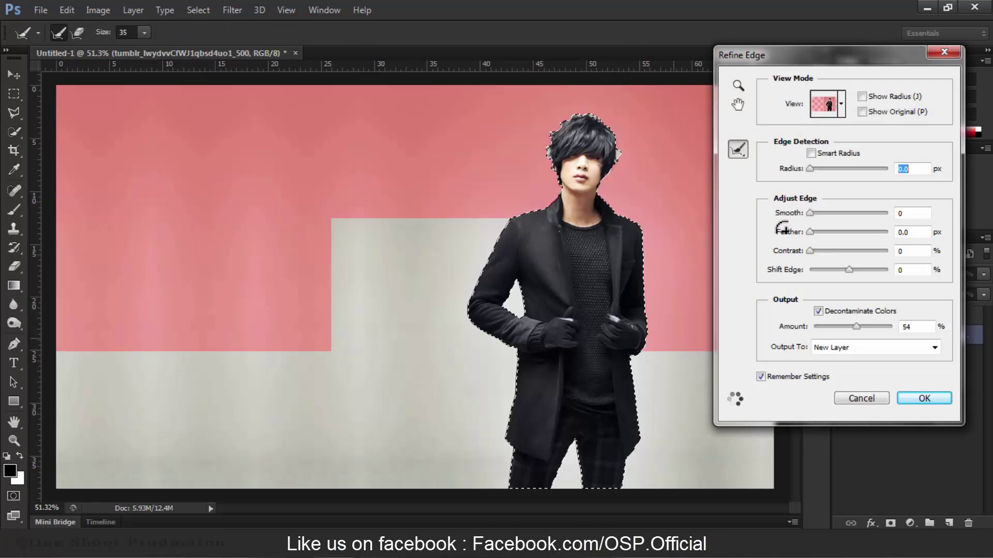
left_click(842, 107)
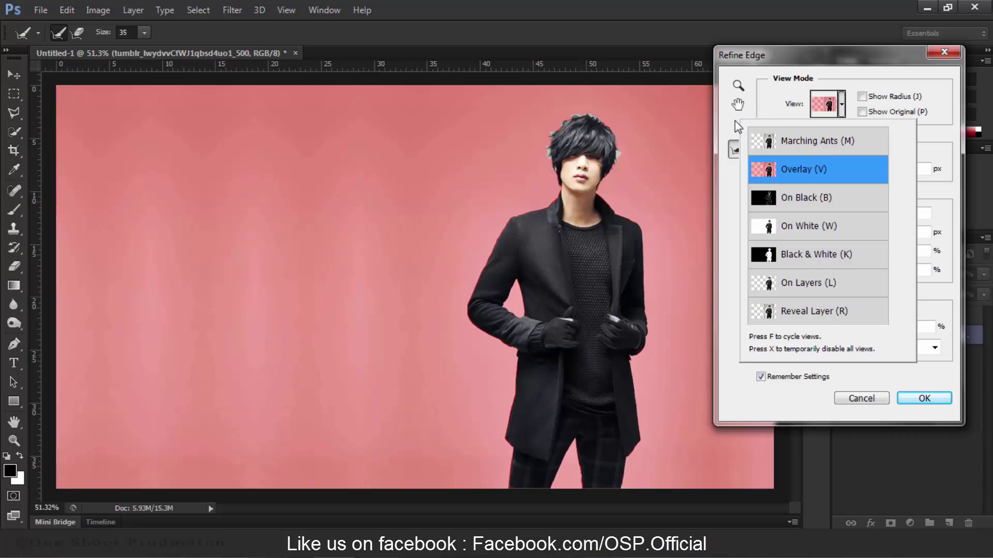
left_click(771, 111)
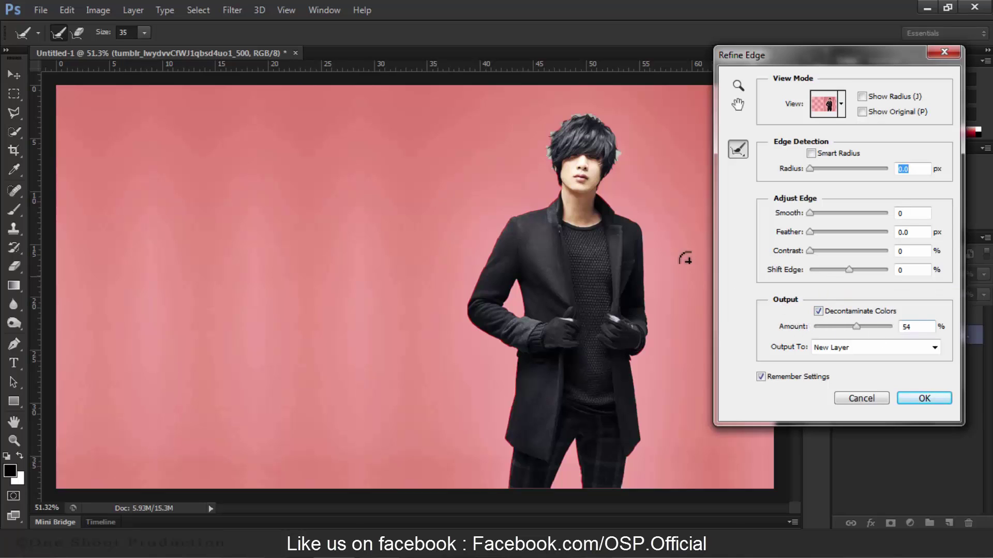
- Paint the refine radius around the hair, coat sides, legs and glove area
mouse_move(593, 109)
left_mouse_down()
mouse_move(558, 138)
mouse_move(563, 195)
mouse_move(553, 209)
mouse_move(512, 228)
mouse_move(482, 283)
left_mouse_up()
mouse_move(473, 319)
left_mouse_down()
mouse_move(509, 350)
mouse_move(508, 435)
left_mouse_up()
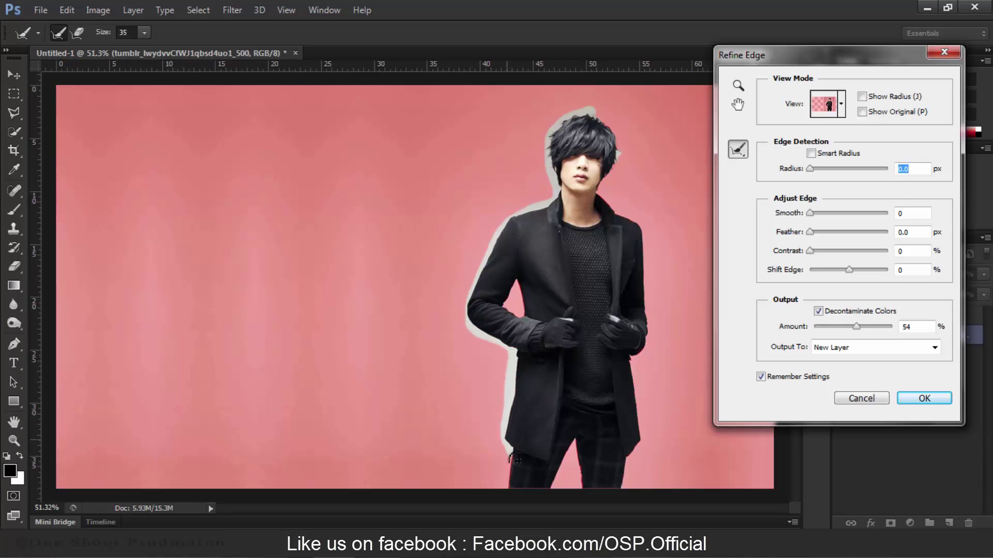
mouse_move(558, 491)
left_mouse_down()
mouse_move(569, 450)
mouse_move(594, 491)
mouse_move(639, 452)
mouse_move(631, 376)
left_mouse_up()
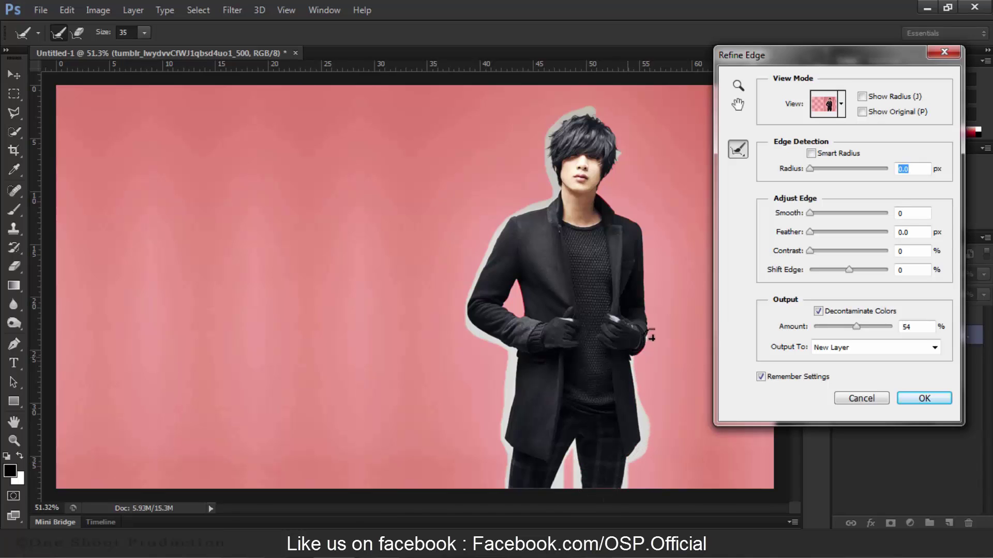
mouse_move(652, 330)
left_mouse_down()
mouse_move(647, 239)
mouse_move(602, 194)
mouse_move(621, 165)
mouse_move(616, 139)
mouse_move(573, 117)
left_mouse_up()
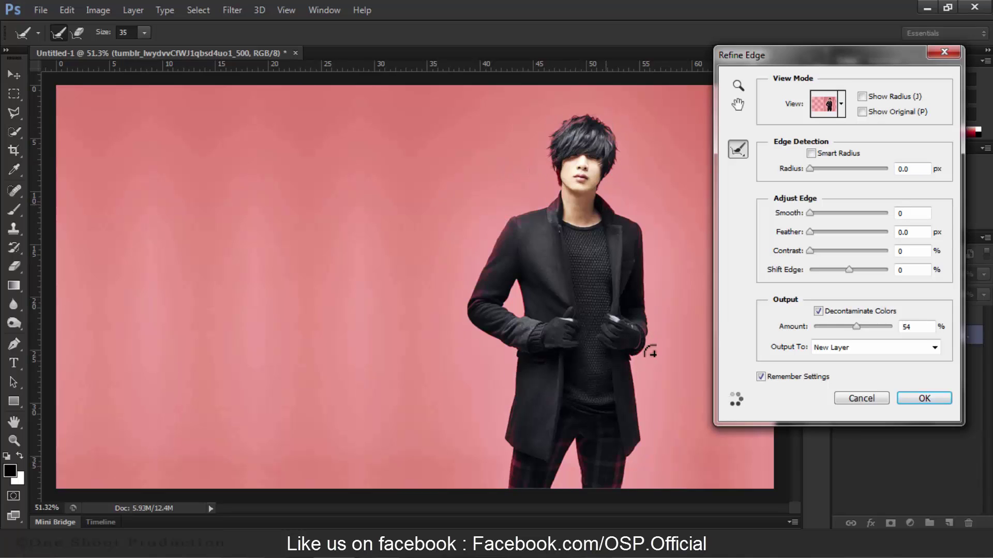
left_click_drag(634, 368, 633, 370)
scroll(523, 292, "up", 5)
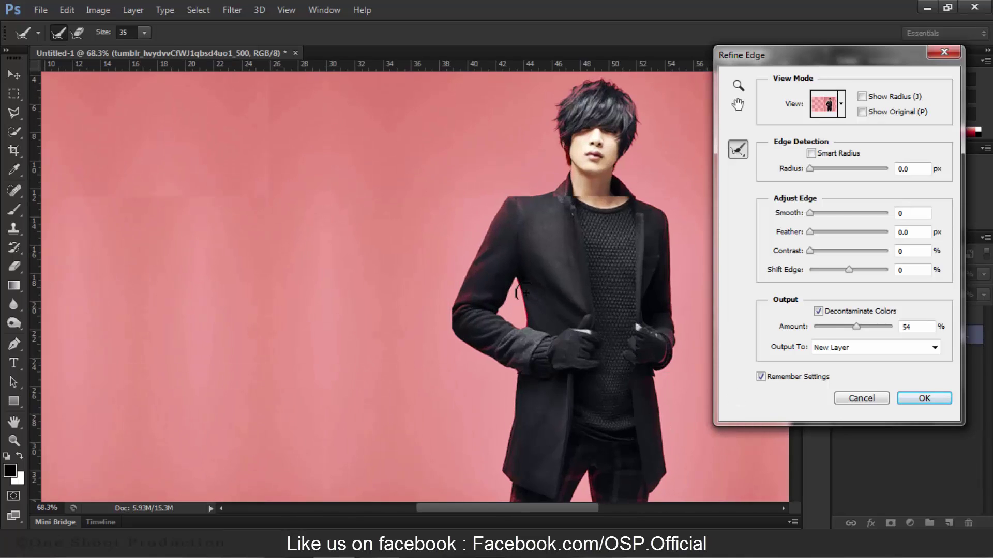
mouse_move(509, 284)
left_mouse_down()
mouse_move(497, 335)
mouse_move(508, 356)
mouse_move(515, 285)
left_mouse_up()
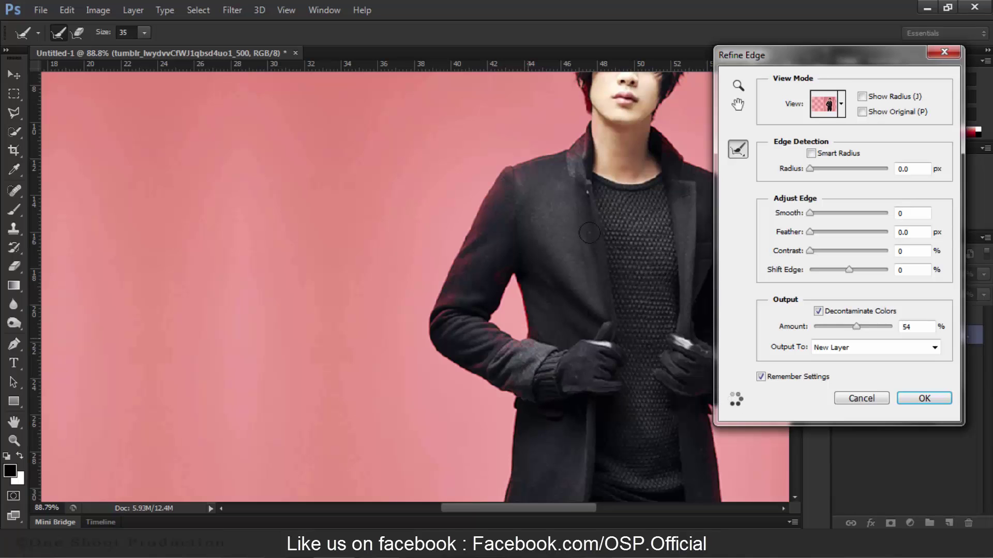
- Output the refined figure to a New Layer and apply it
key("ctrl+0")
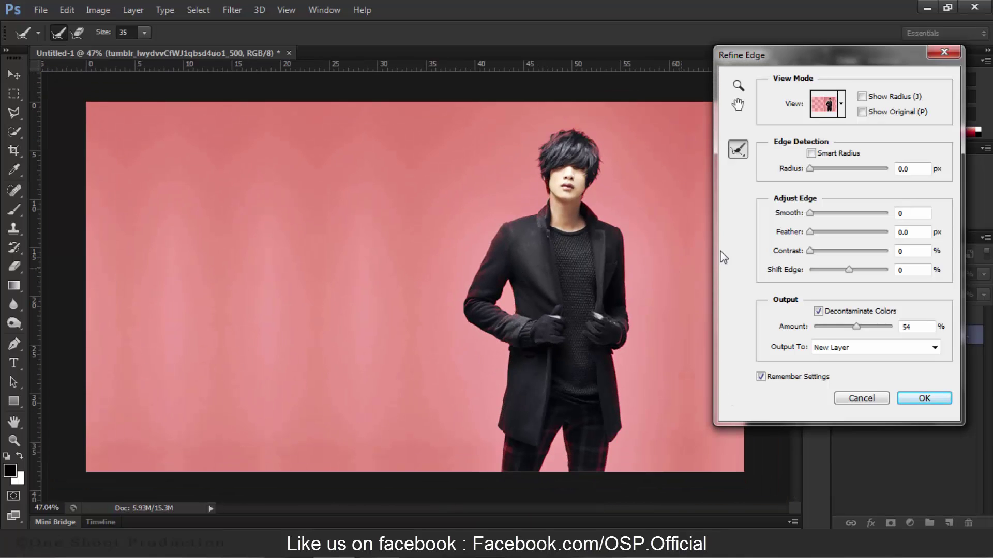
left_click(850, 348)
left_click(832, 385)
left_click(923, 398)
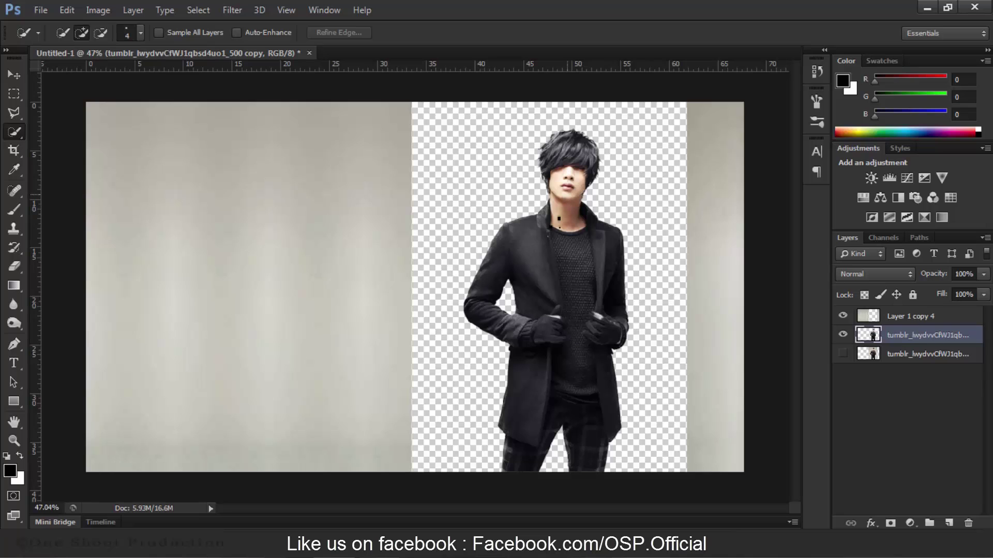
- Duplicate Layer 1 copy 4, hide the cut-out figure and show the original photo layer
left_click(886, 322)
key("ctrl+j")
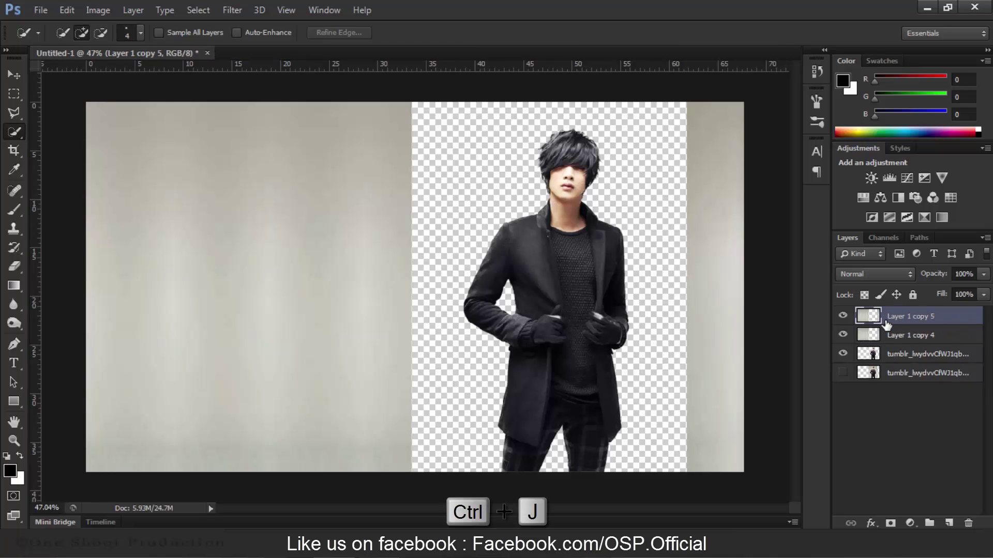
left_click(11, 71)
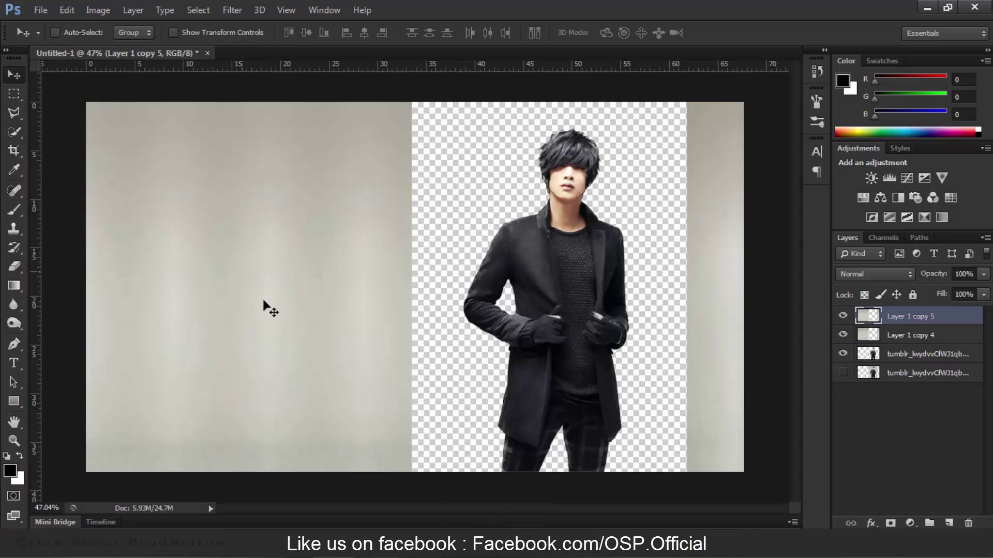
left_click(844, 355)
left_click(843, 375)
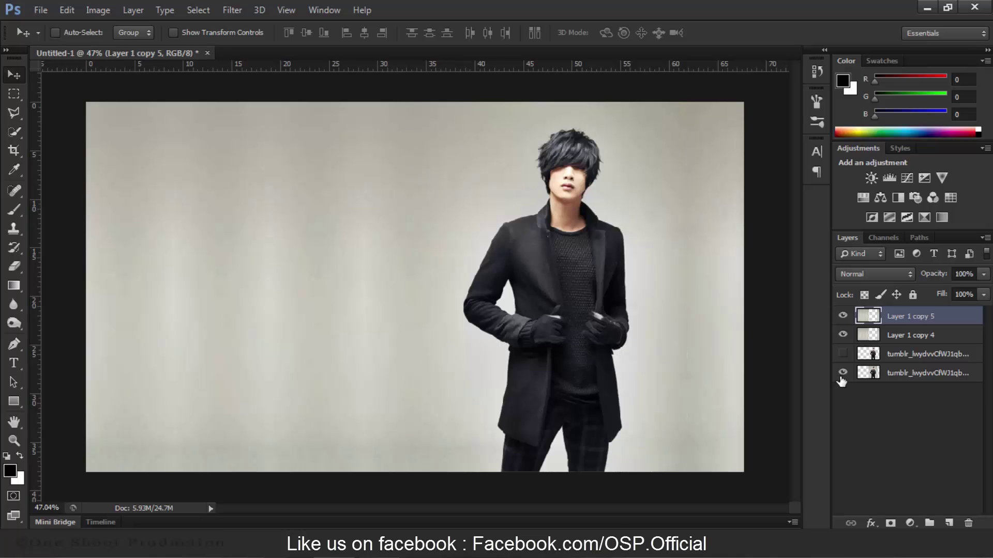
left_click(871, 369, "ctrl")
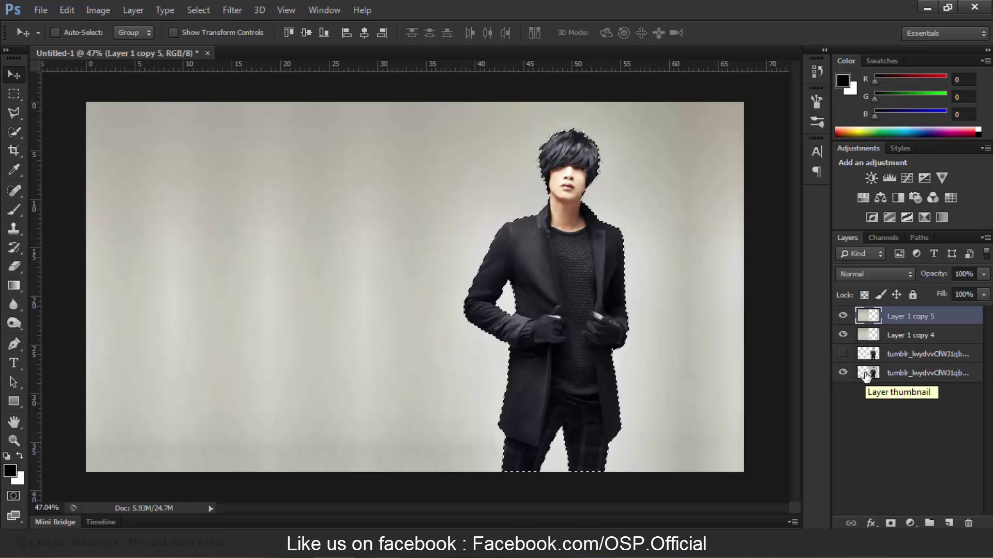
- Move the photo above the hidden cutout and merge it with Layer 1 copy 4 and copy 5
left_click(873, 376)
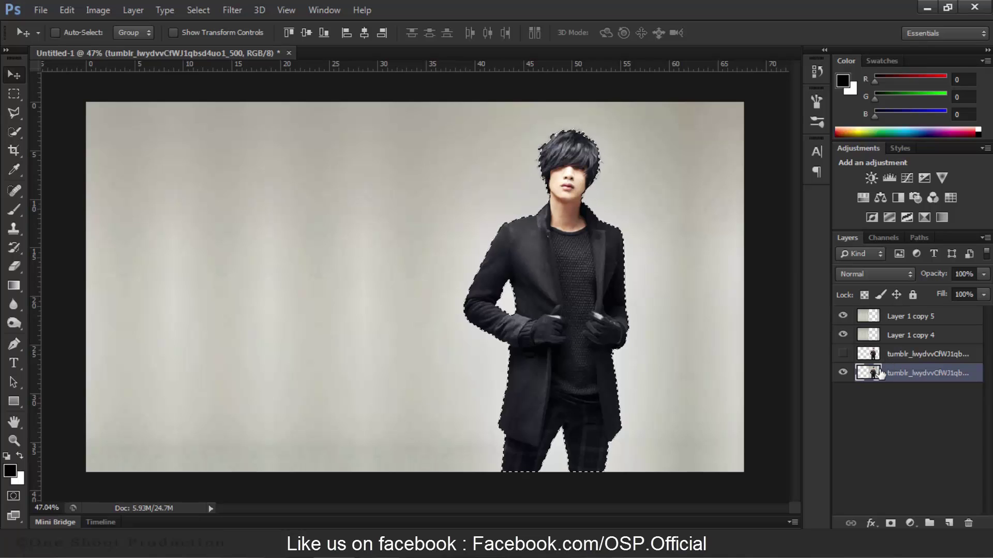
mouse_move(881, 373)
left_mouse_down()
mouse_move(878, 337)
mouse_move(881, 358)
left_mouse_up()
left_click(871, 316)
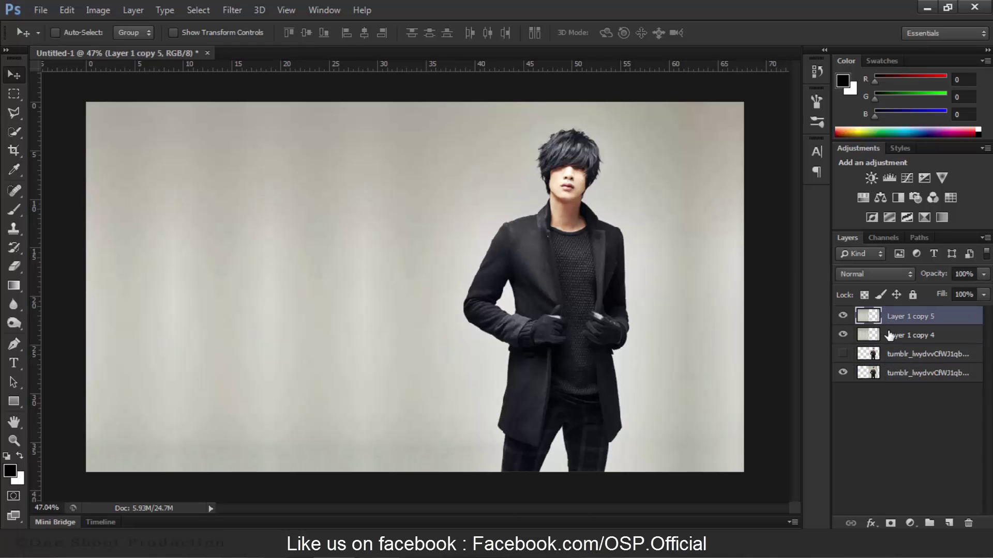
left_click_drag(893, 376, 899, 345)
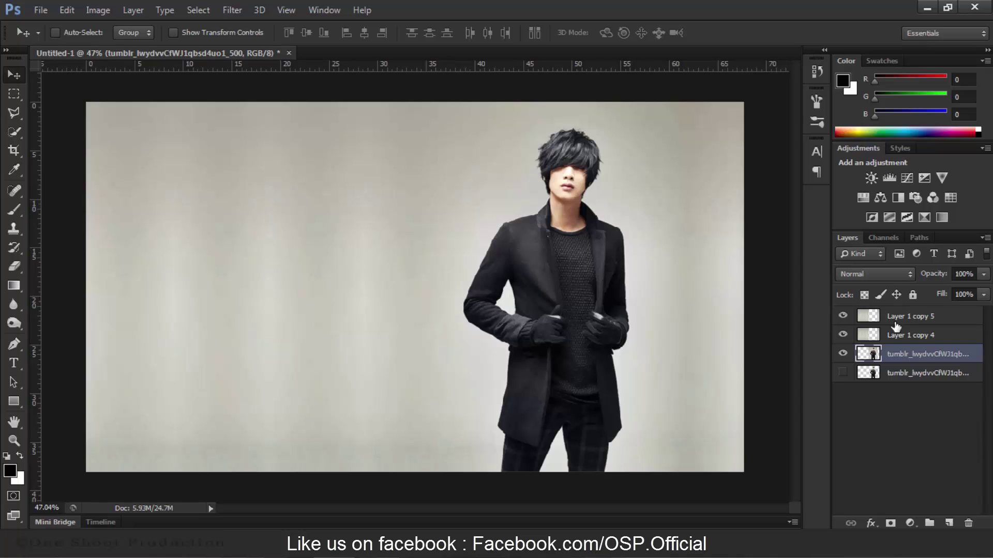
left_click(896, 325, "shift")
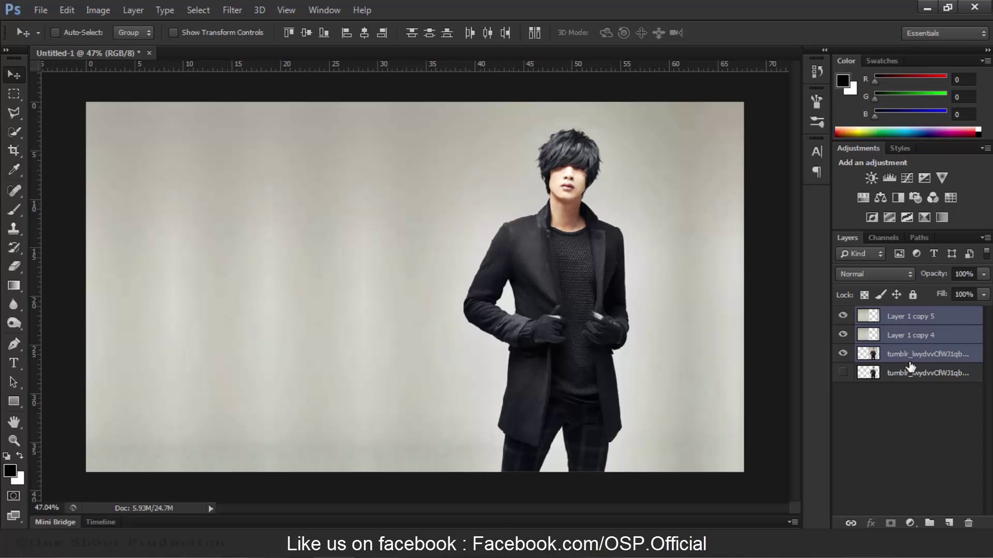
key("ctrl+e")
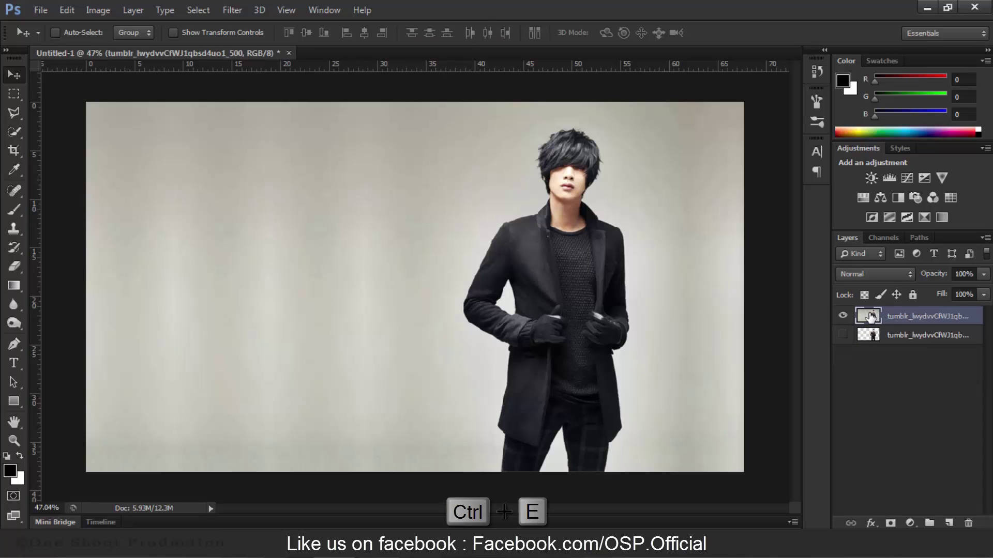
left_click(873, 337)
left_click(910, 316)
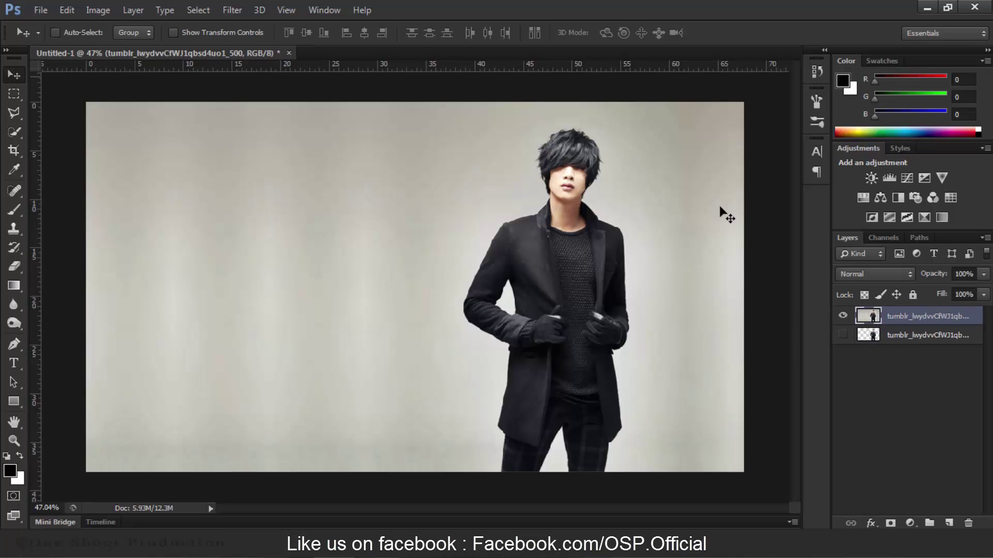
- Load the man's outline, Content-Aware fill it with wall texture, then deselect
left_click(875, 341, "ctrl")
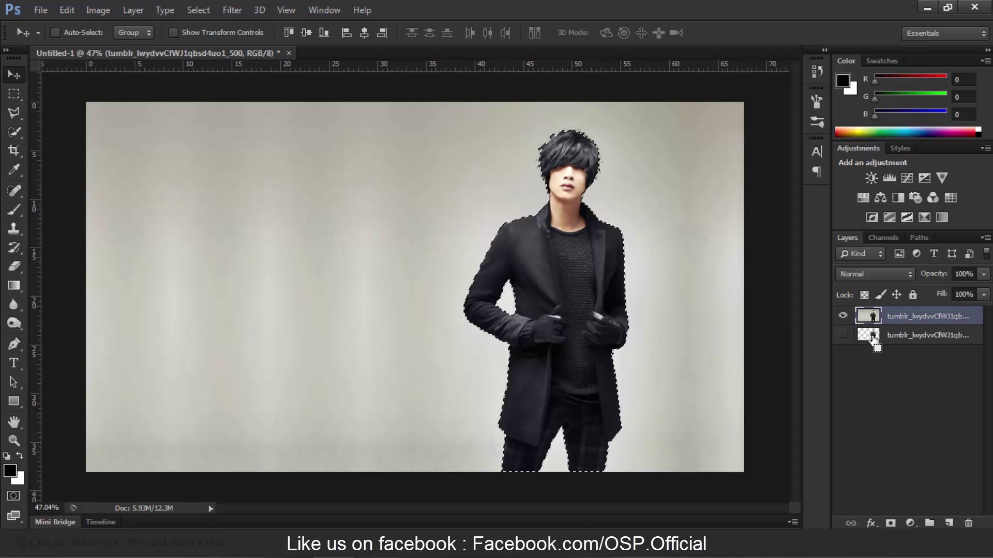
scroll(468, 276, "down", 1)
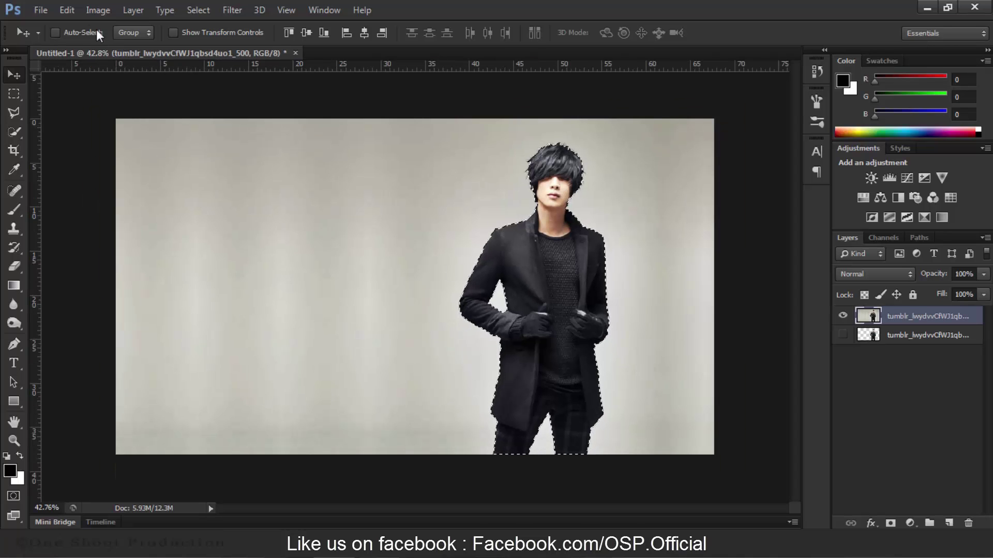
left_click(67, 10)
key("Escape")
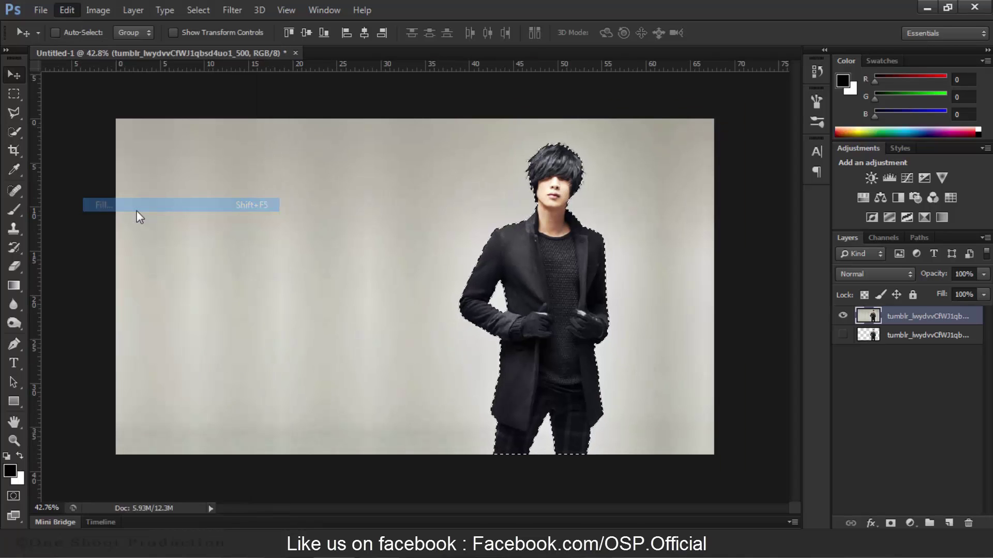
key("shift+BackSpace")
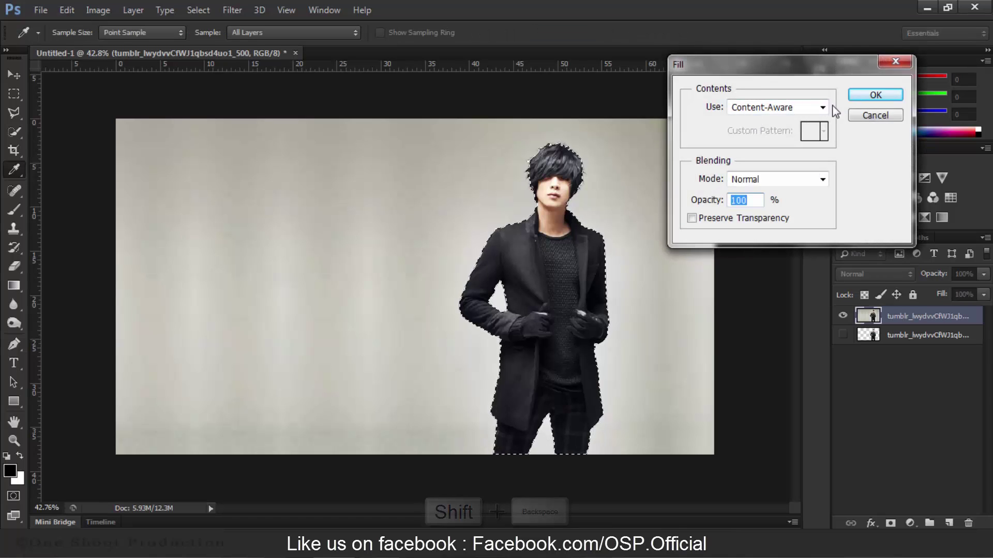
left_click(861, 94)
key("v")
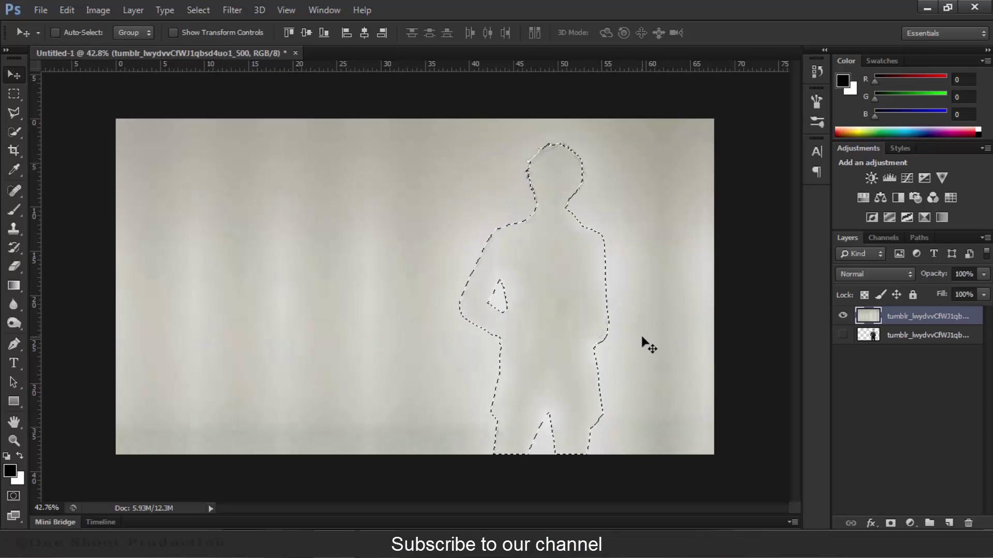
key("ctrl+d")
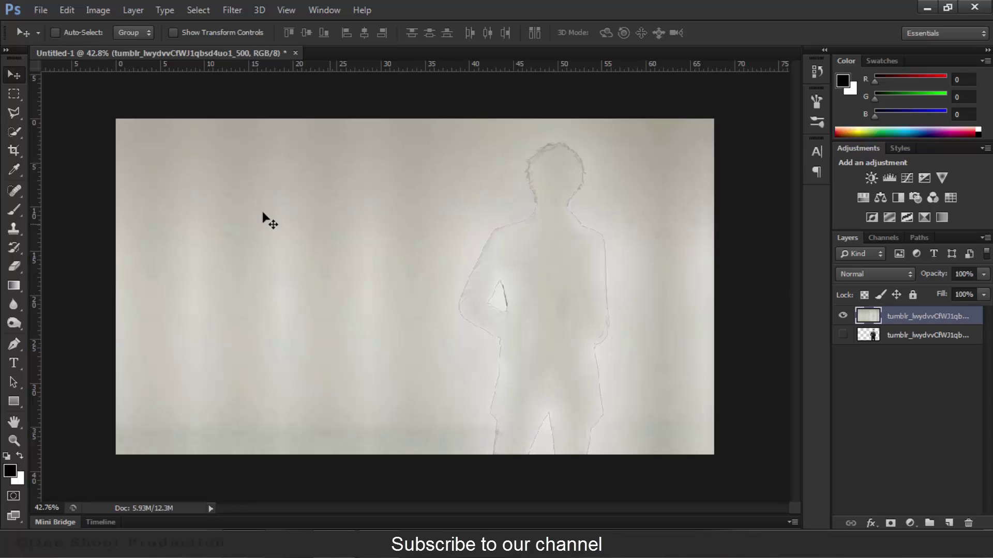
- Spot-heal the leftover figure outline from the head down the body
left_click(14, 193)
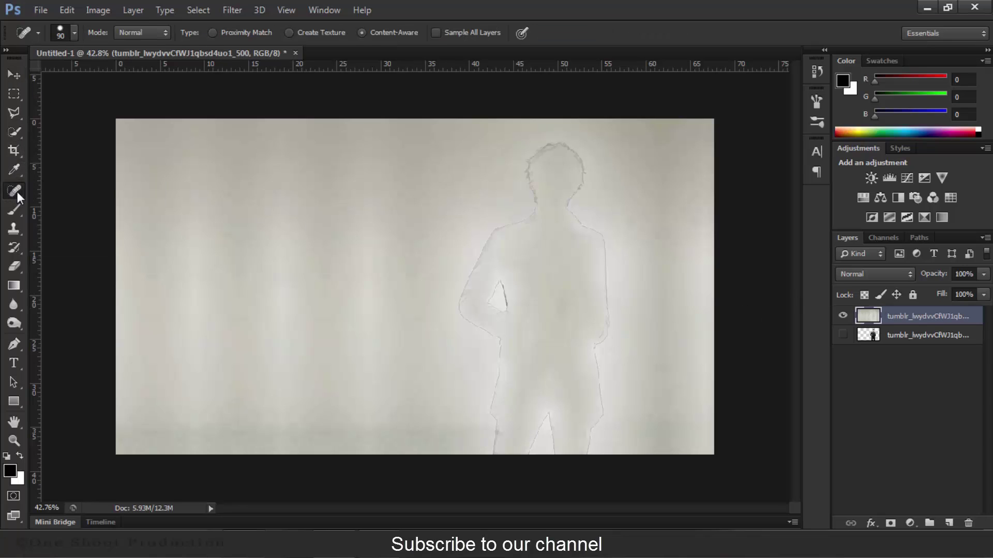
right_click(18, 191)
left_click(76, 191)
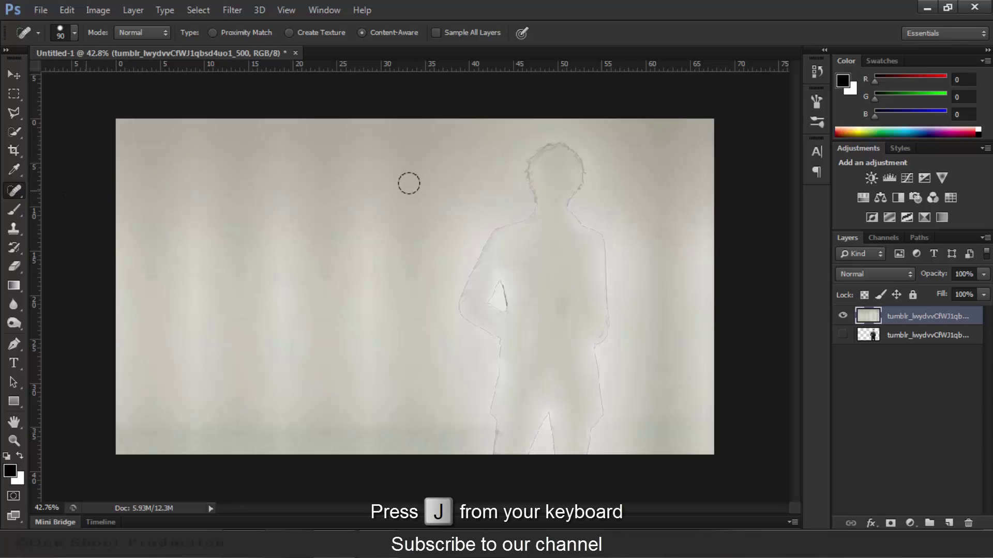
mouse_move(551, 150)
left_mouse_down()
mouse_move(530, 156)
mouse_move(525, 176)
mouse_move(533, 205)
mouse_move(482, 246)
mouse_move(464, 305)
mouse_move(485, 327)
mouse_move(491, 285)
mouse_move(509, 315)
mouse_move(488, 397)
mouse_move(490, 442)
mouse_move(502, 451)
mouse_move(544, 417)
mouse_move(550, 440)
mouse_move(583, 438)
mouse_move(596, 411)
mouse_move(600, 244)
mouse_move(565, 156)
mouse_move(543, 141)
left_mouse_up()
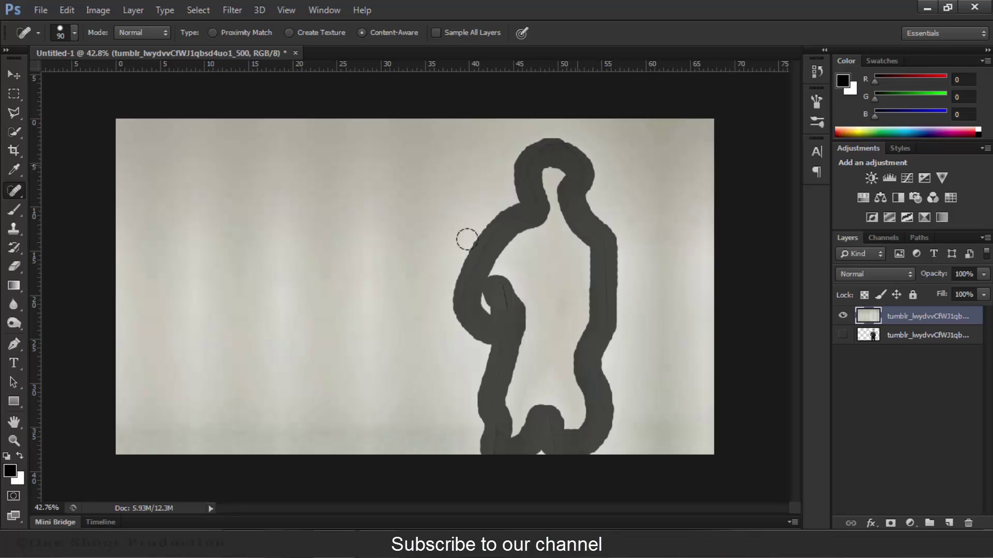
left_click_drag(466, 239, 467, 239)
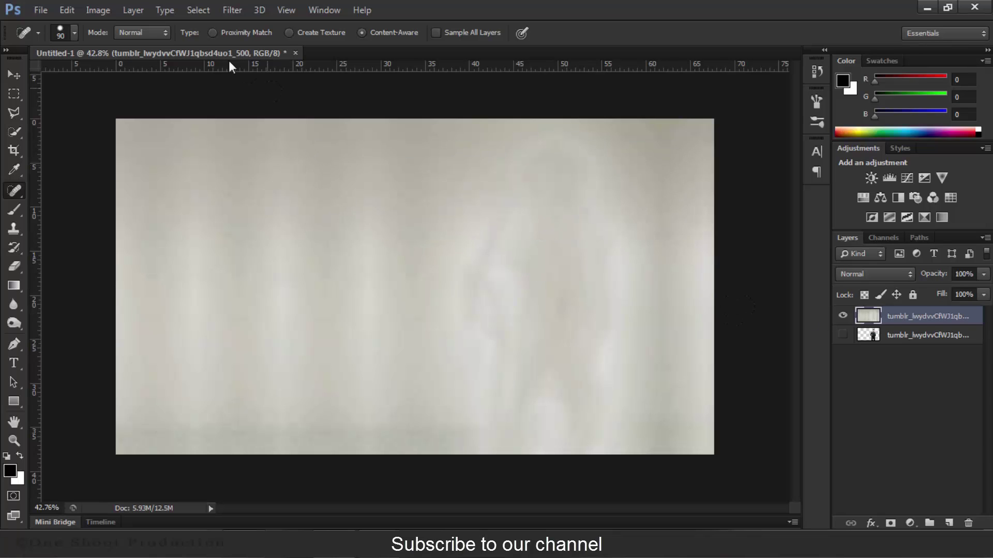
- Apply Motion Blur with angle 0° and distance 2000 pixels to the merged wall layer
left_click(232, 10)
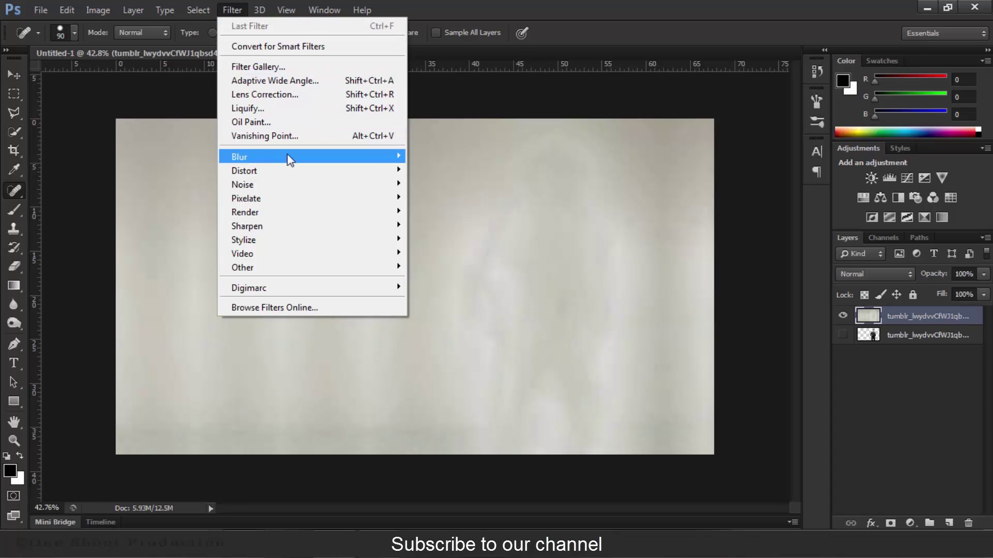
mouse_move(346, 155)
left_click(443, 287)
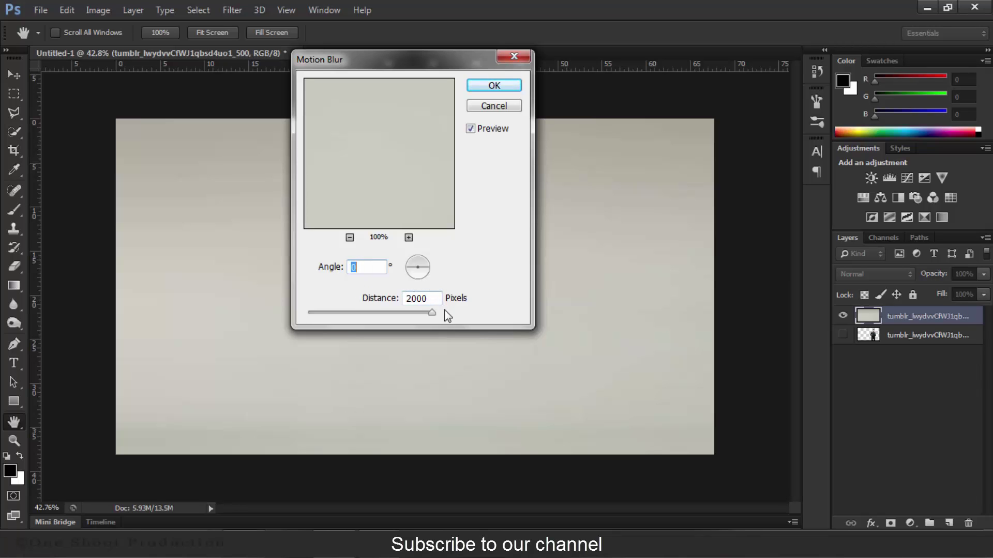
left_click(494, 86)
key("j")
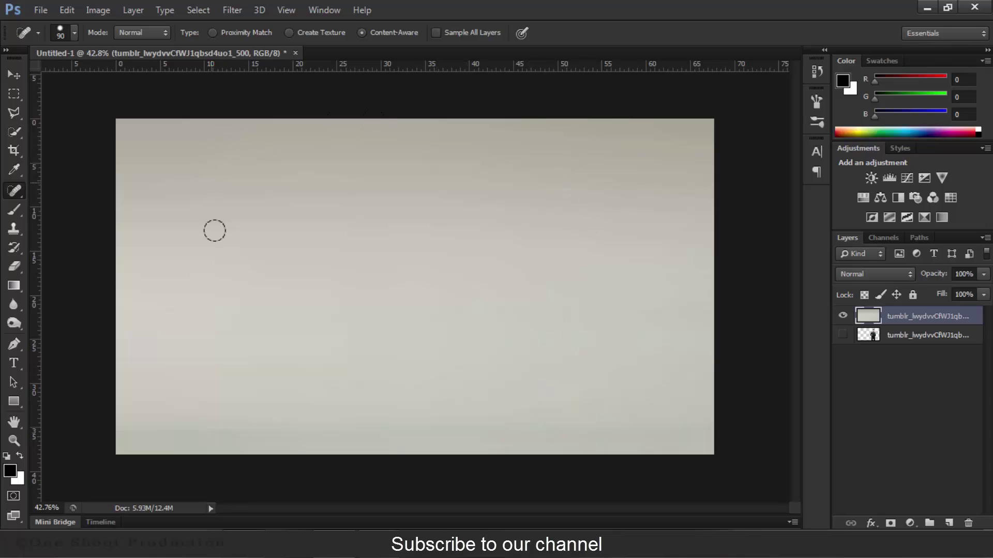
key("v")
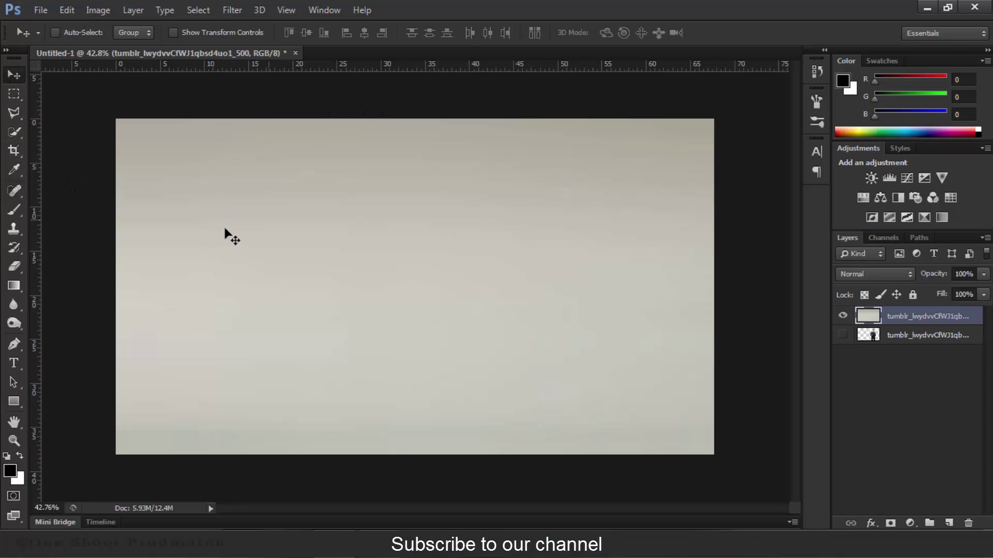
- Move the man's cutout above the backdrop, make it visible, duplicate it and select the lower copy
left_click_drag(877, 339, 887, 311)
left_click(844, 316)
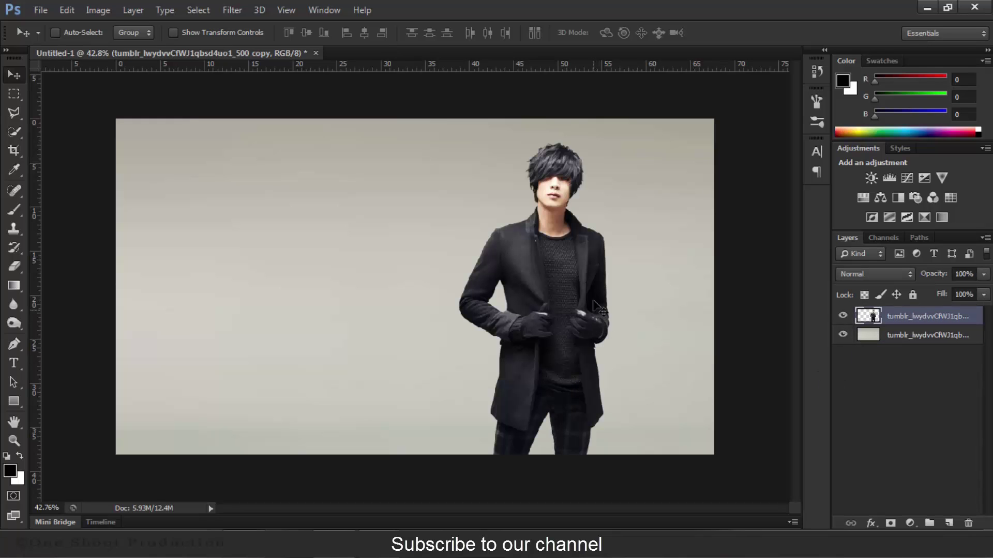
scroll(594, 238, "down", 1)
scroll(594, 237, "up", 2)
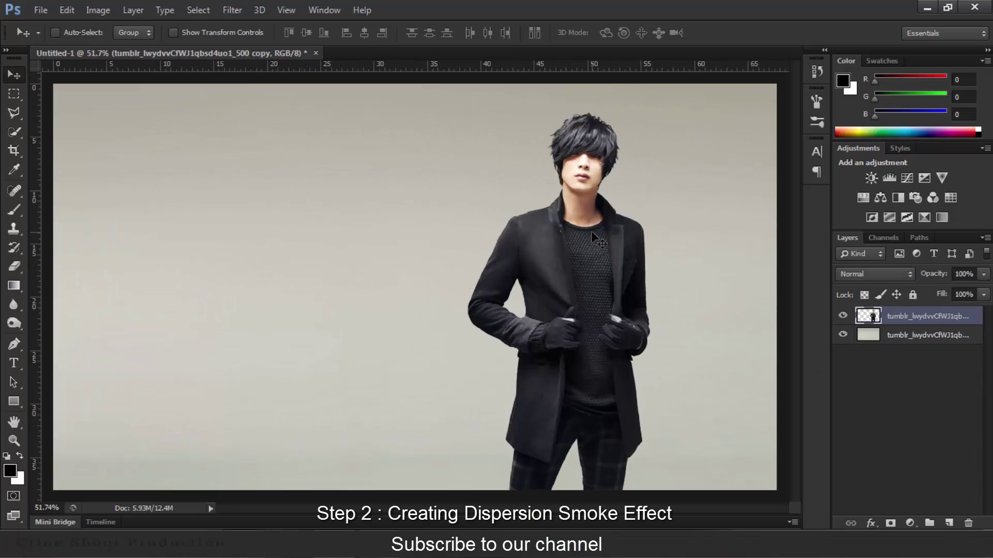
scroll(591, 231, "down", 1)
scroll(648, 257, "up", 1)
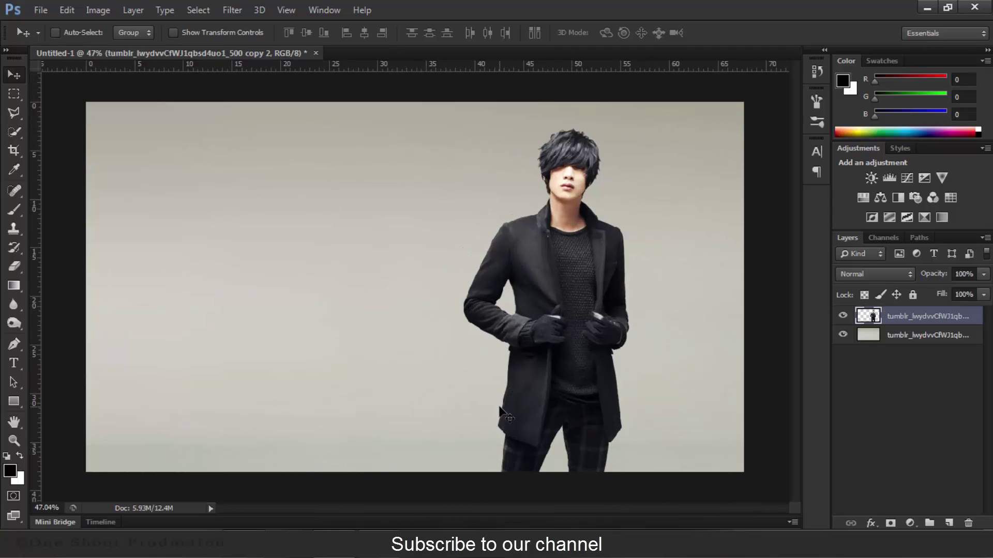
key("ctrl+j")
left_click(934, 337)
left_click(237, 7)
- Forward-warp the lower copy's shoulder, arm and coat edges far to the left in Liquify
left_click(248, 108)
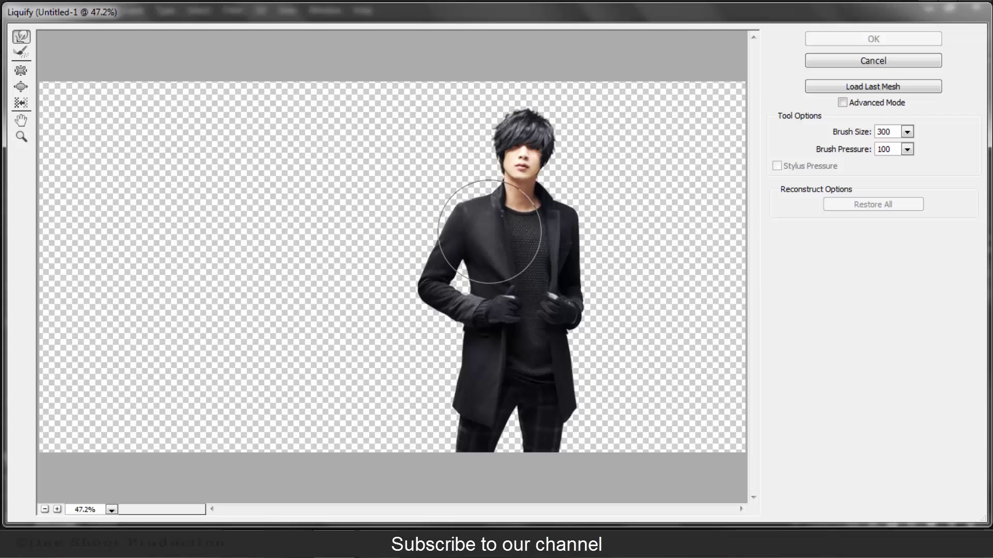
left_click_drag(468, 217, 255, 211)
left_click_drag(418, 261, 241, 248)
mouse_move(414, 299)
left_mouse_down()
mouse_move(435, 312)
mouse_move(212, 289)
left_mouse_up()
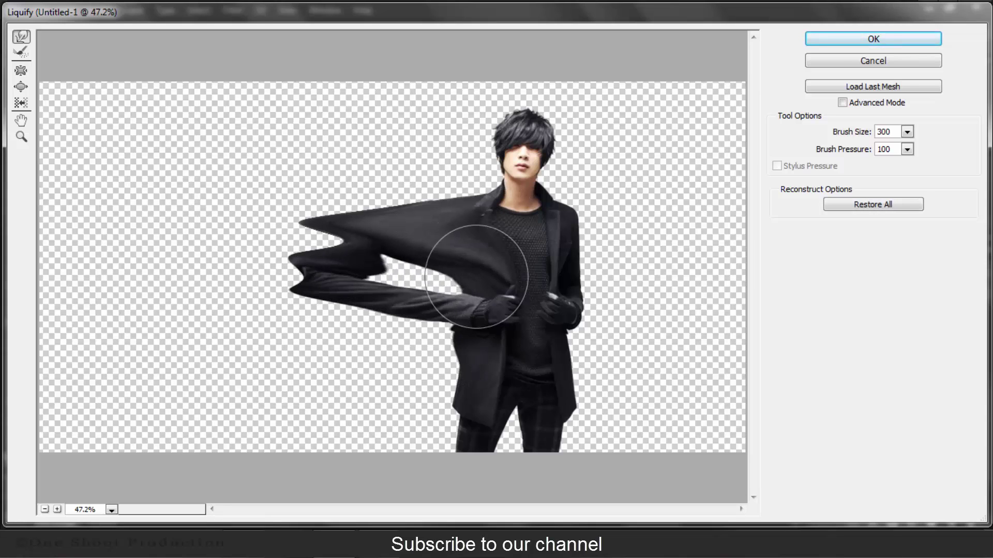
mouse_move(483, 295)
left_mouse_down()
mouse_move(352, 275)
mouse_move(399, 288)
left_mouse_up()
left_click_drag(477, 354, 385, 357)
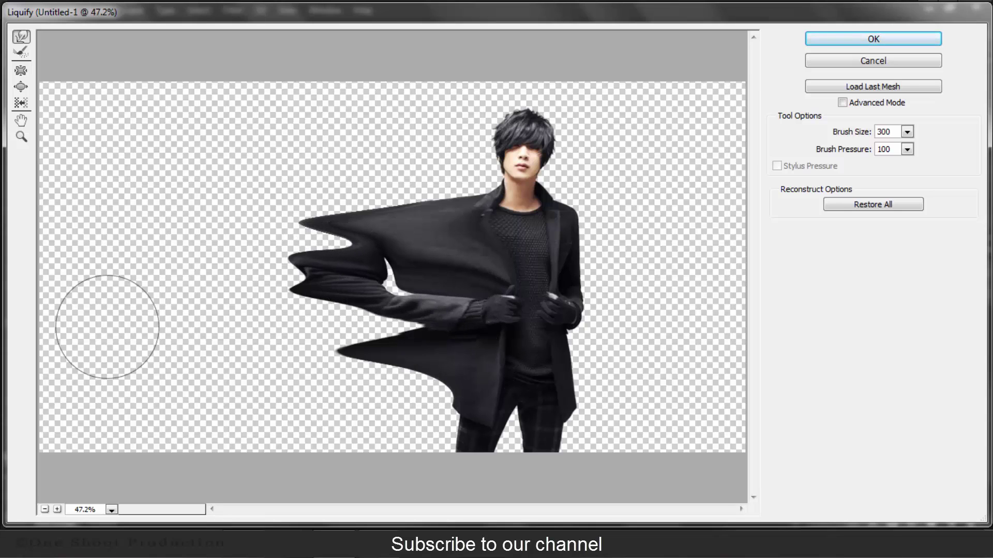
left_click_drag(449, 357, 321, 365)
mouse_move(455, 406)
left_mouse_down()
mouse_move(357, 406)
mouse_move(160, 377)
left_mouse_up()
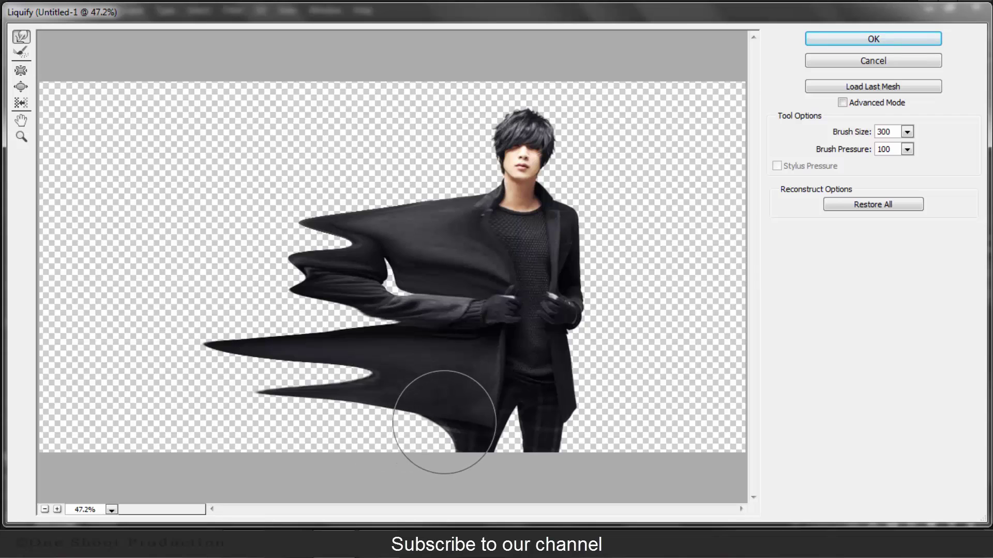
left_click_drag(383, 421, 251, 411)
left_click_drag(418, 437, 169, 425)
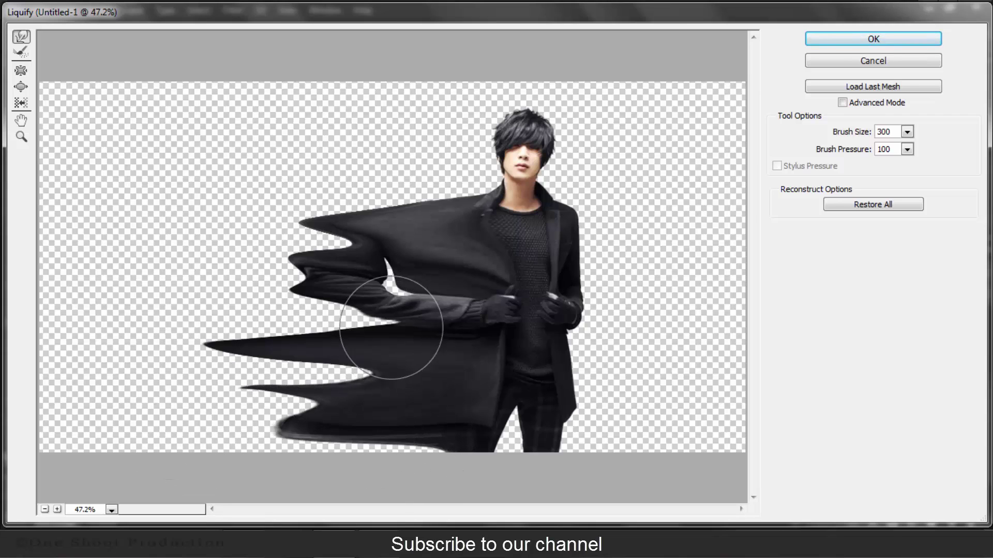
mouse_move(405, 317)
left_mouse_down()
mouse_move(305, 271)
mouse_move(219, 270)
left_mouse_up()
left_click_drag(398, 296, 161, 295)
left_click_drag(343, 264, 183, 278)
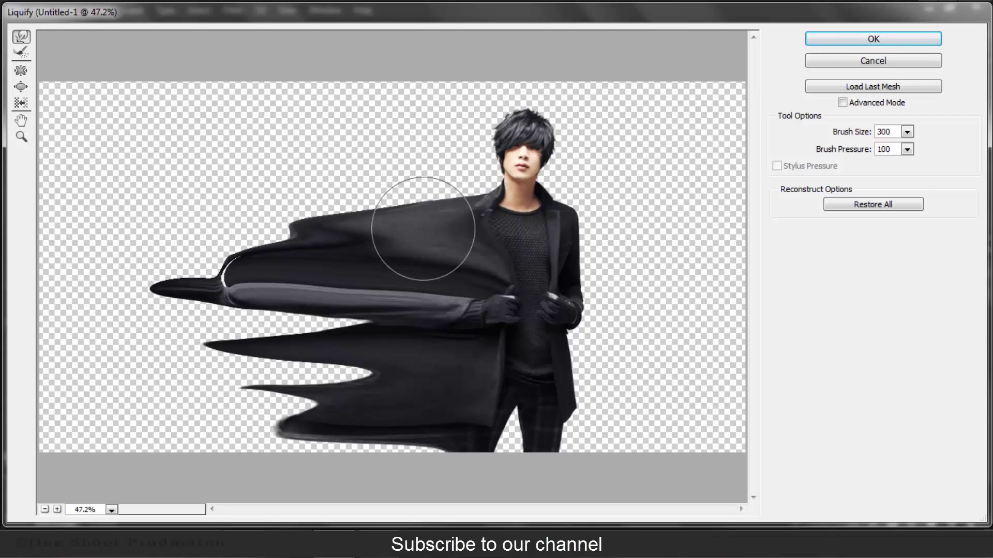
left_click_drag(421, 237, 150, 217)
- Extend and merge the coat spikes into long leftward smeared masses and commit the warp
left_click_drag(261, 244, 115, 250)
left_click_drag(279, 288, 126, 270)
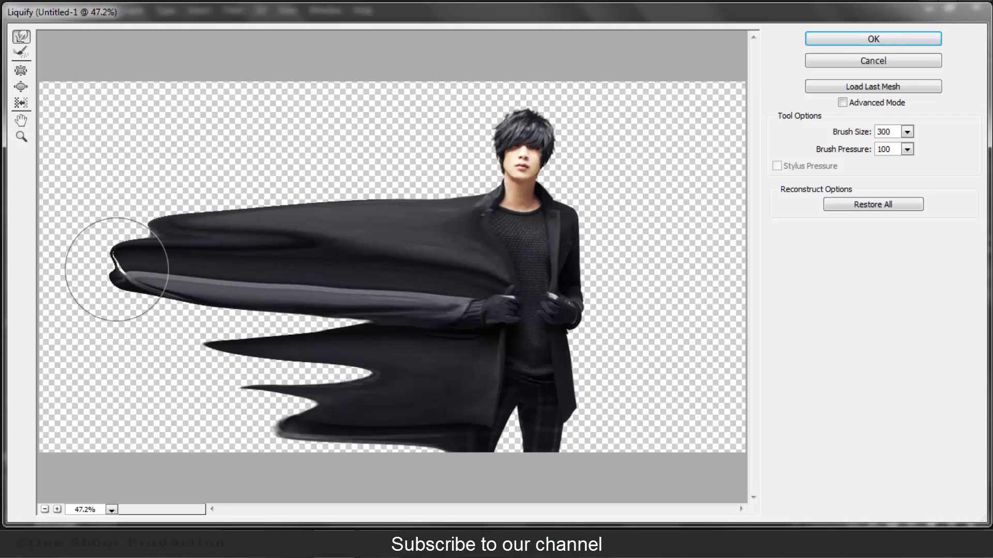
left_click_drag(397, 321, 89, 310)
left_click_drag(355, 355, 233, 406)
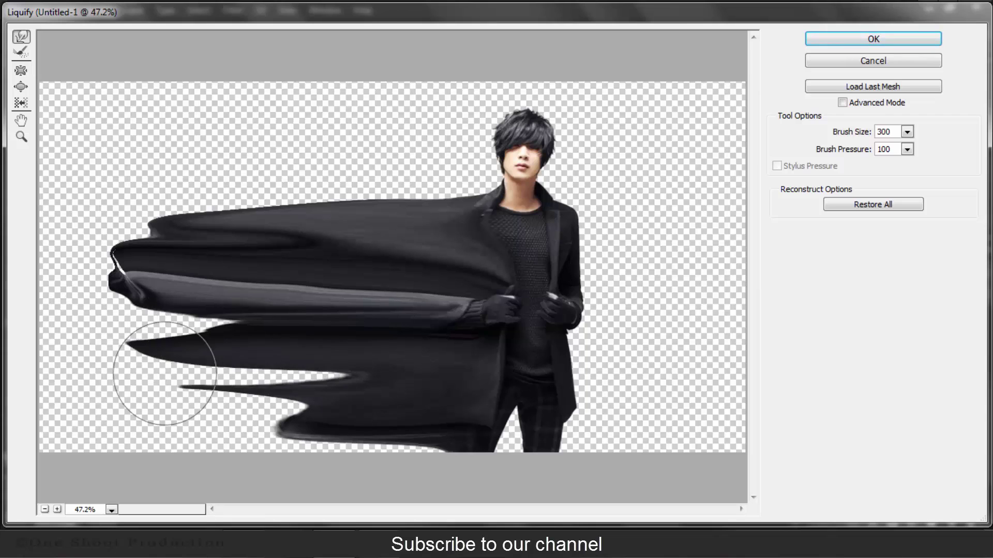
mouse_move(318, 403)
left_mouse_down()
mouse_move(116, 385)
mouse_move(319, 417)
mouse_move(301, 402)
mouse_move(334, 391)
mouse_move(150, 378)
left_mouse_up()
left_click_drag(450, 318, 237, 288)
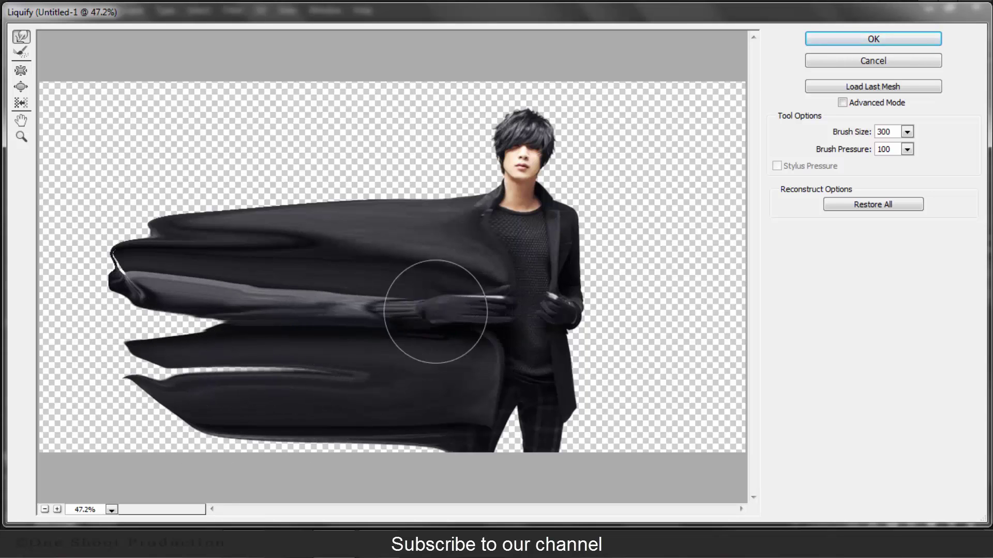
left_click_drag(427, 310, 316, 311)
mouse_move(382, 401)
left_mouse_down()
mouse_move(294, 428)
mouse_move(277, 410)
left_mouse_up()
left_click_drag(337, 375, 173, 353)
left_click_drag(415, 421, 89, 443)
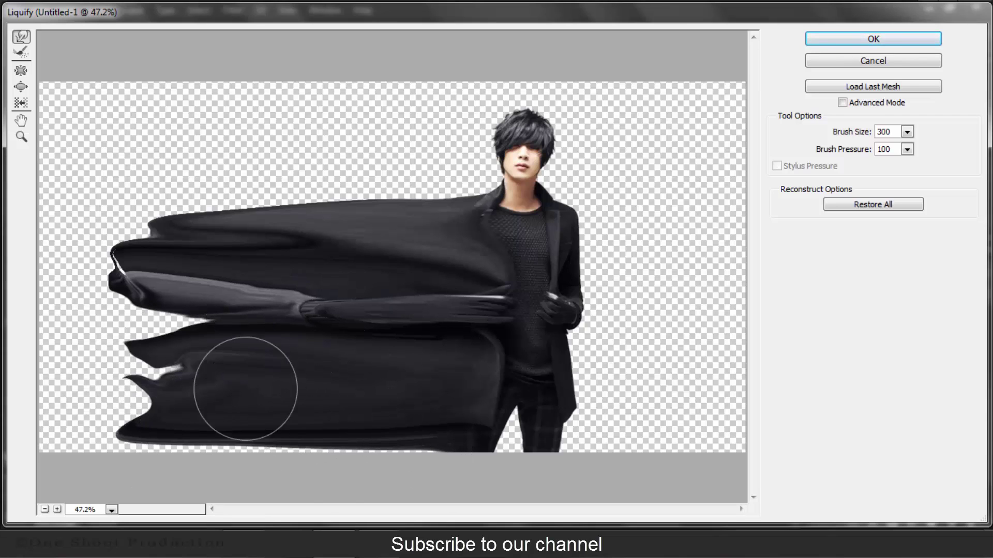
left_click_drag(240, 372, 101, 355)
left_click_drag(210, 347, 100, 288)
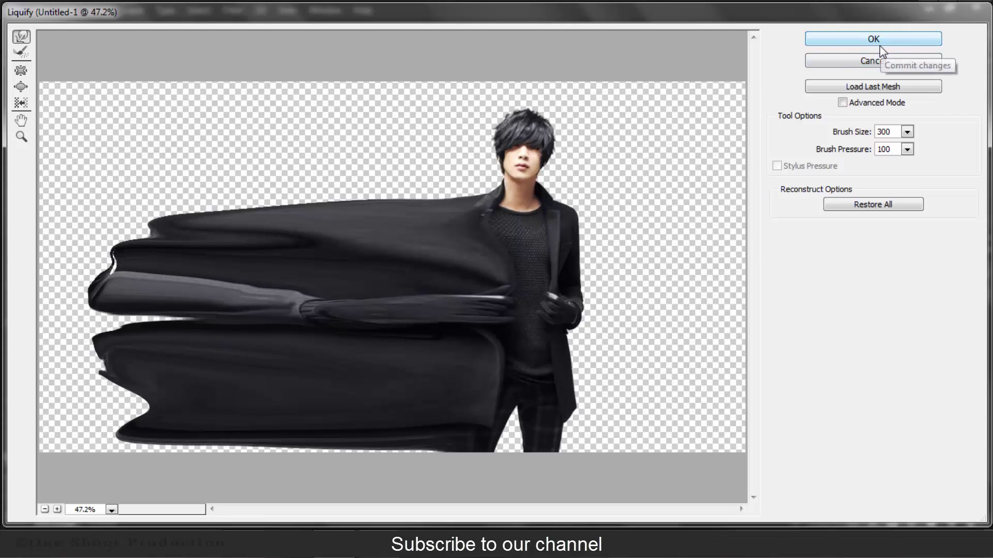
left_click(861, 41)
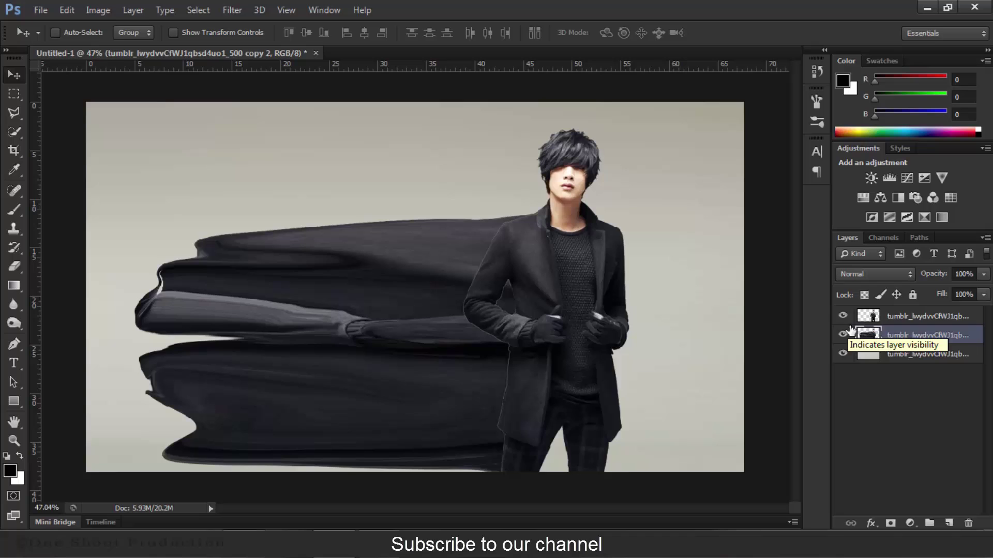
- Add a blank layer mask to the warped coat smear layer
left_click(891, 524)
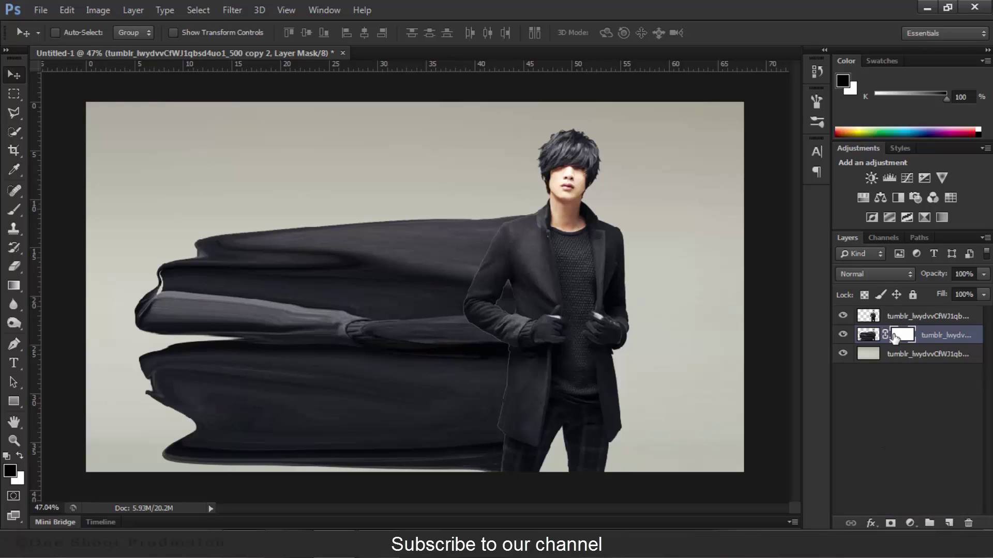
- Invert the smear layer's mask to hide it and add a mask to the top figure layer
key("ctrl+i")
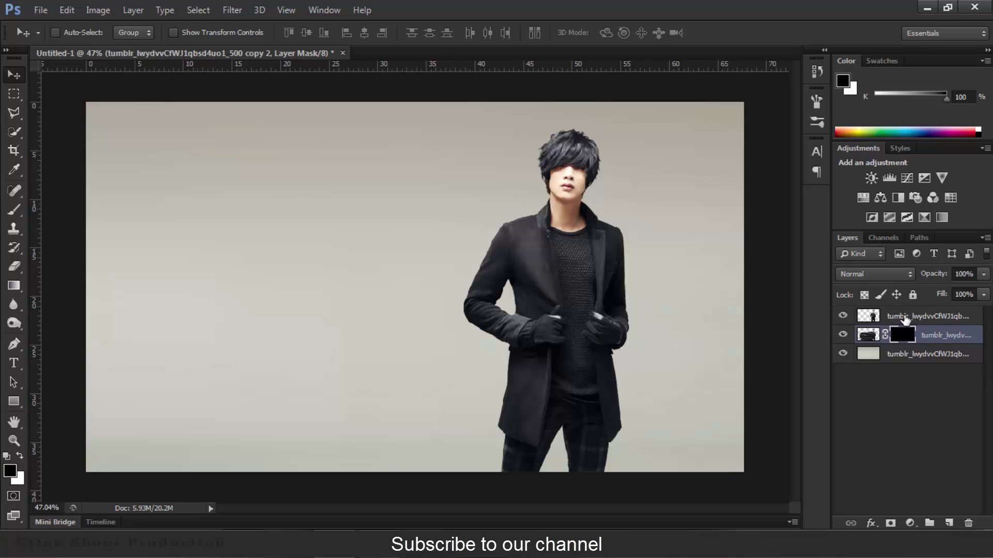
left_click(905, 319)
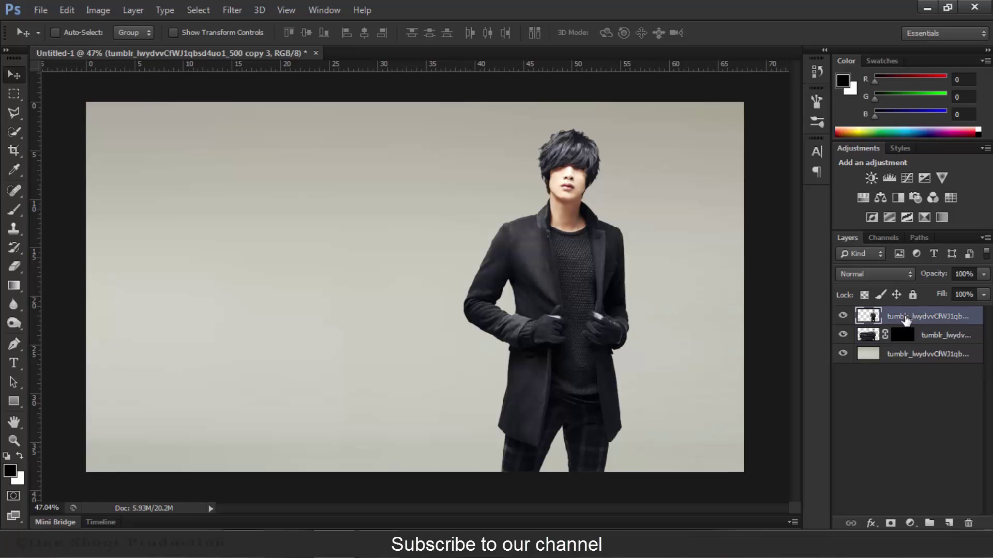
left_click(889, 523)
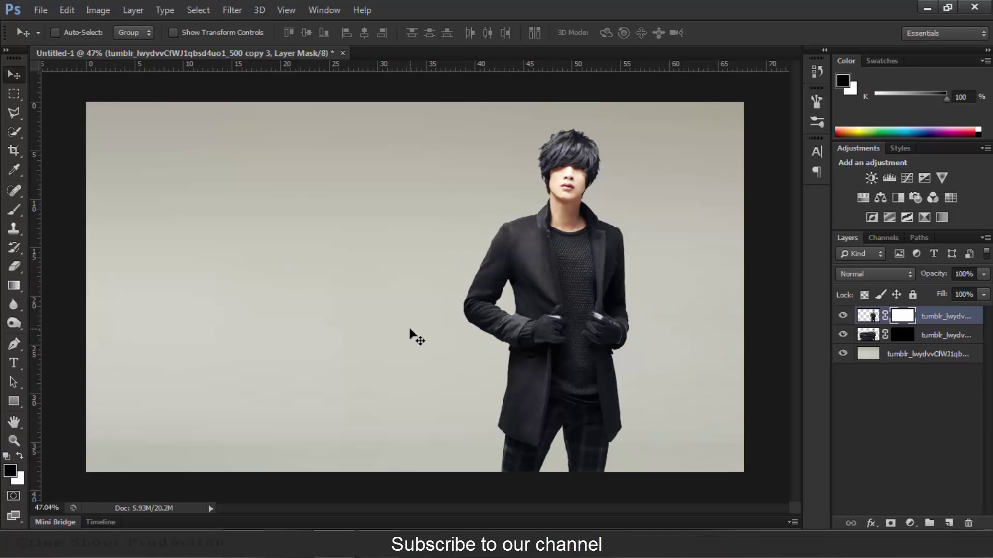
- Paint the top figure's mask with the 1024 smoke brush to dissolve the coat's left side
key("b")
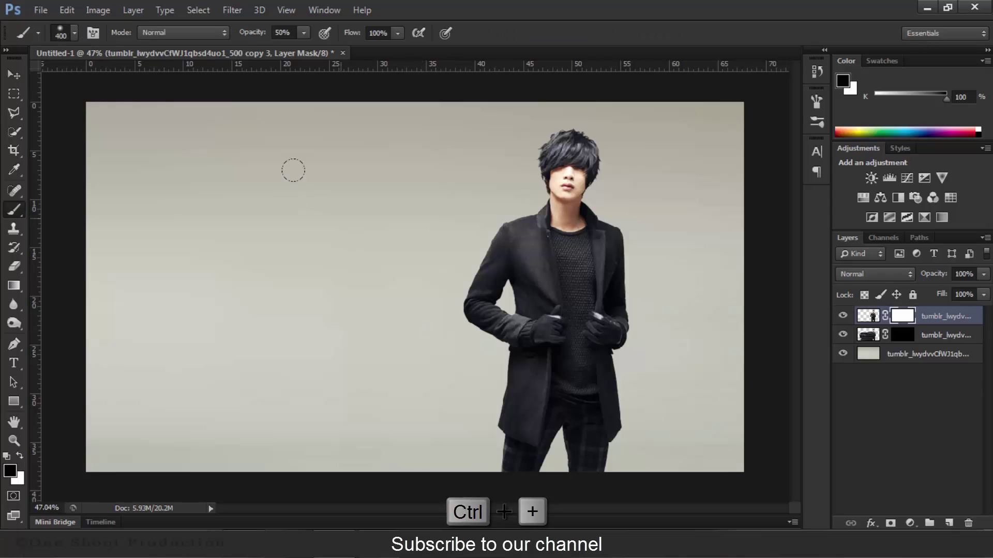
right_click(347, 204)
left_click_drag(733, 340, 732, 447)
left_click(558, 457)
left_click(564, 16)
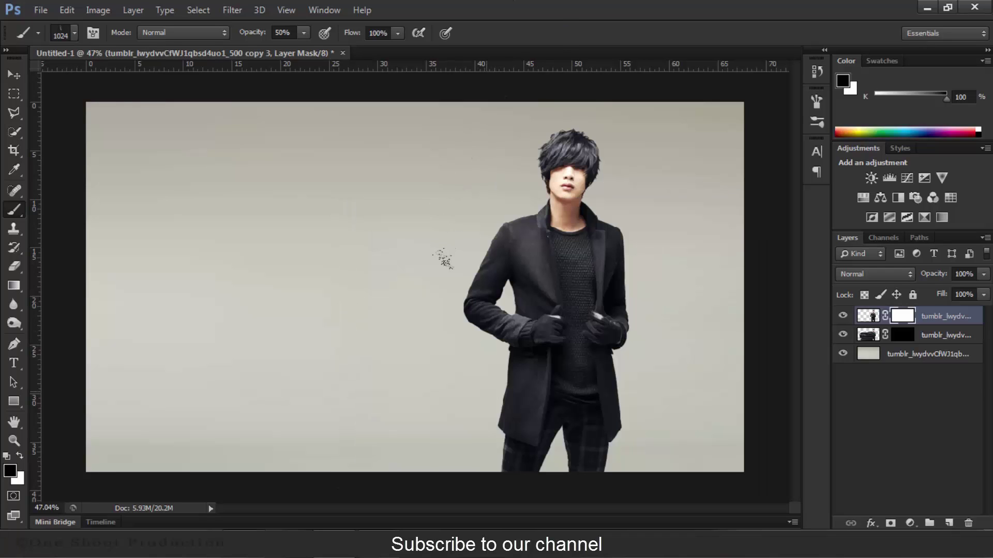
left_click_drag(446, 264, 428, 236)
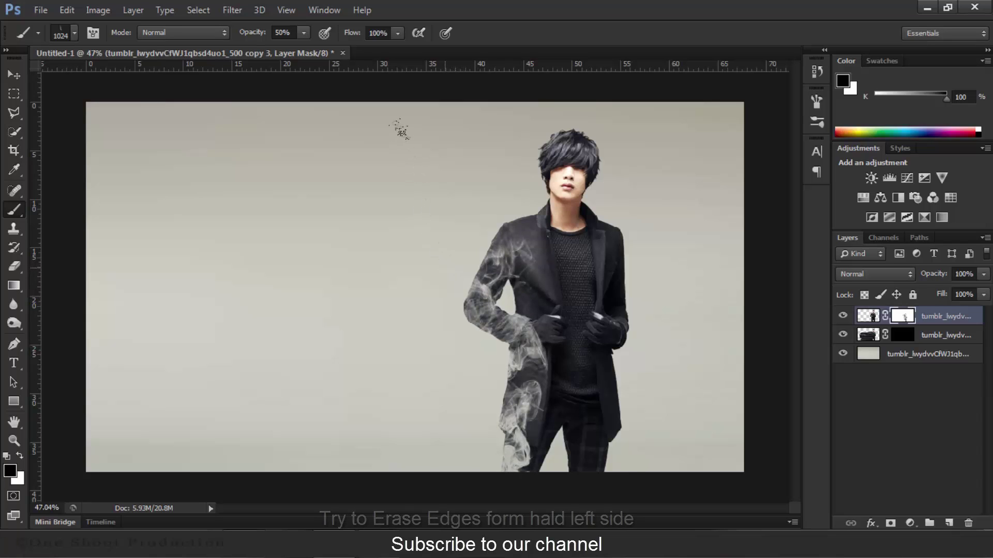
mouse_move(401, 128)
left_mouse_down()
mouse_move(426, 128)
mouse_move(400, 116)
left_mouse_up()
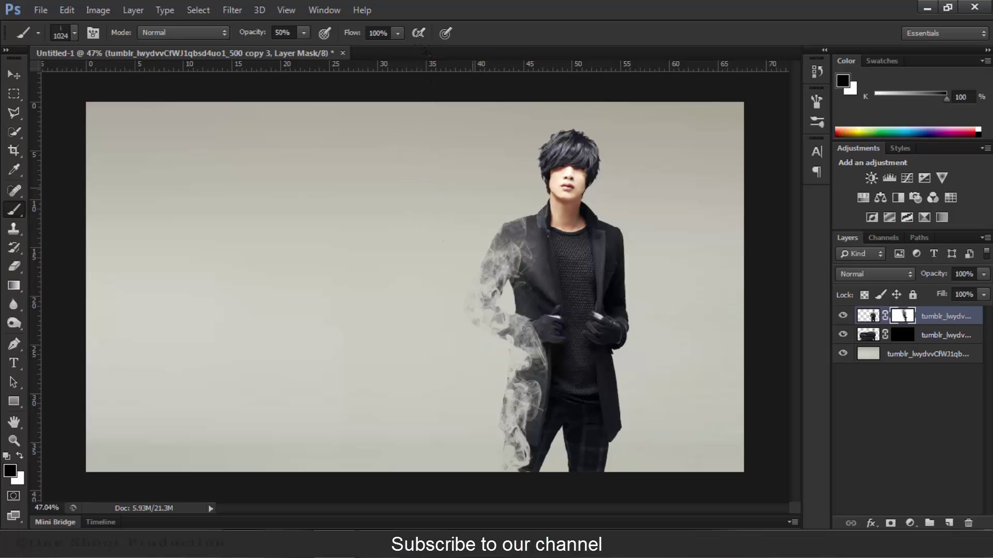
left_click(511, 234)
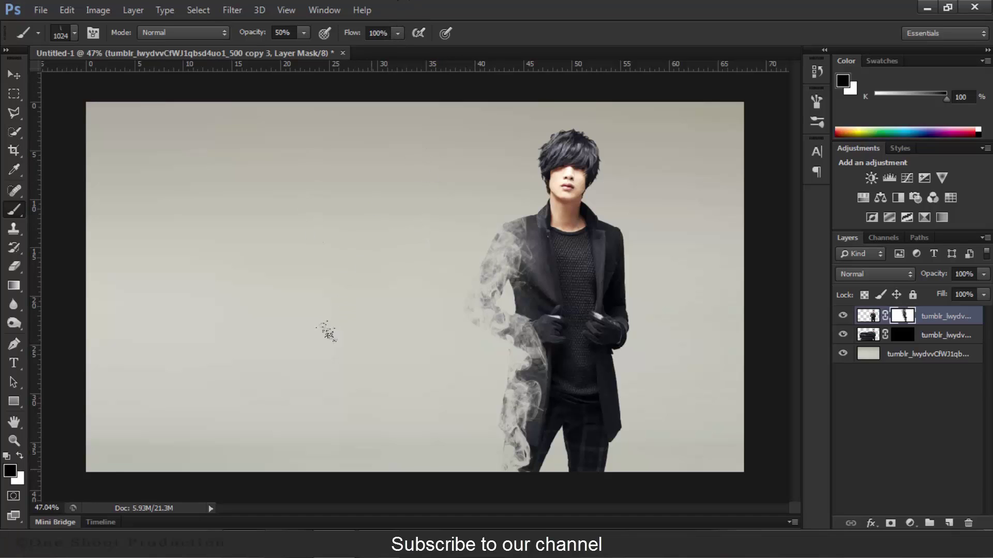
left_click(540, 403)
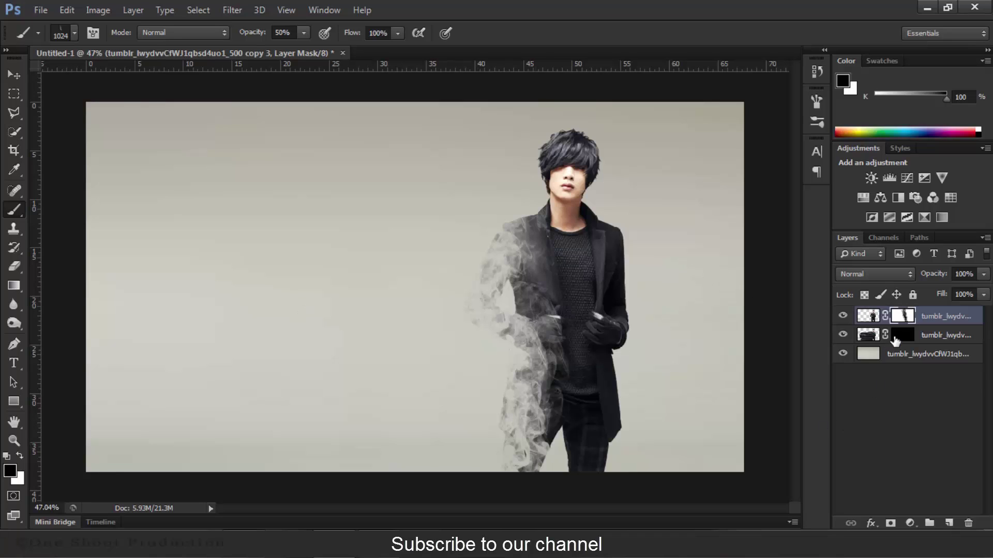
- On the smear layer's mask, stamp white smoke to reveal dark trails left of the figure
left_click(895, 338)
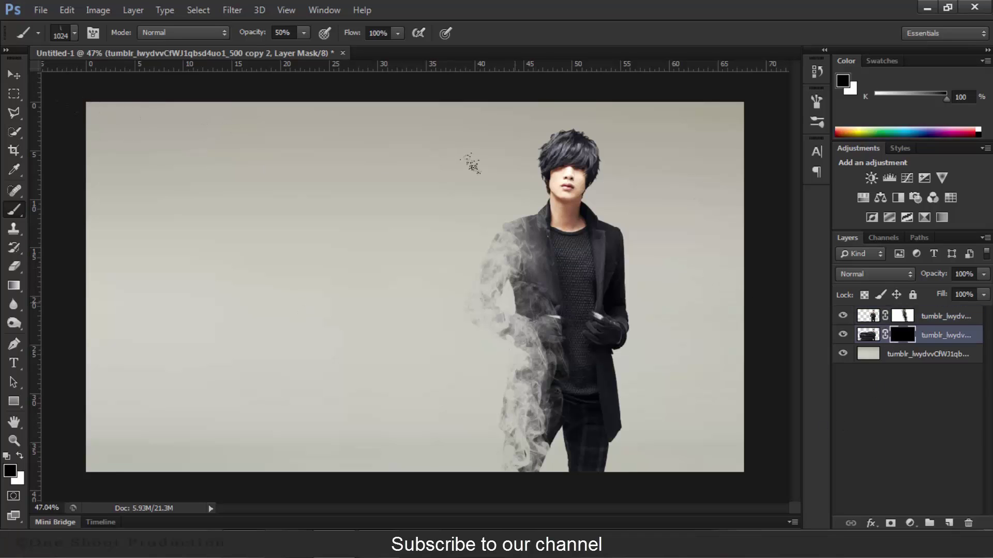
right_click(461, 237)
key("Escape")
left_click(20, 455)
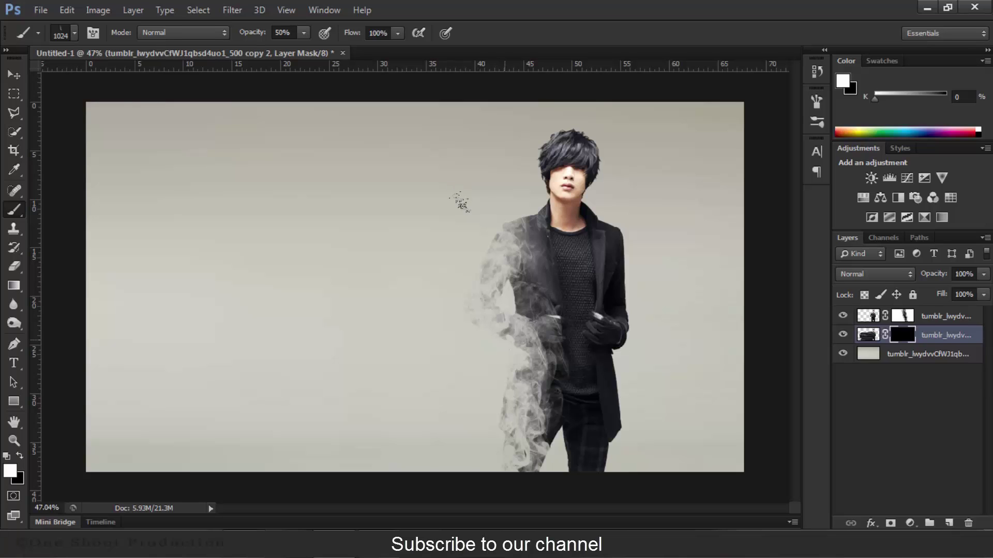
left_click(460, 203)
left_click(460, 203)
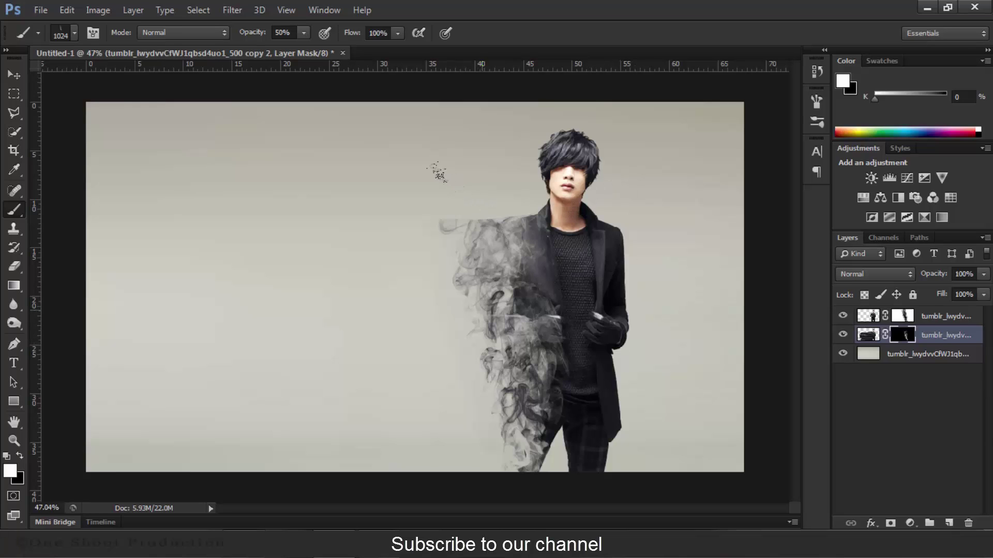
- Switch to a neighbouring 1024 smoke brush and stamp smoke further left, undoing faint stamps
right_click(486, 238)
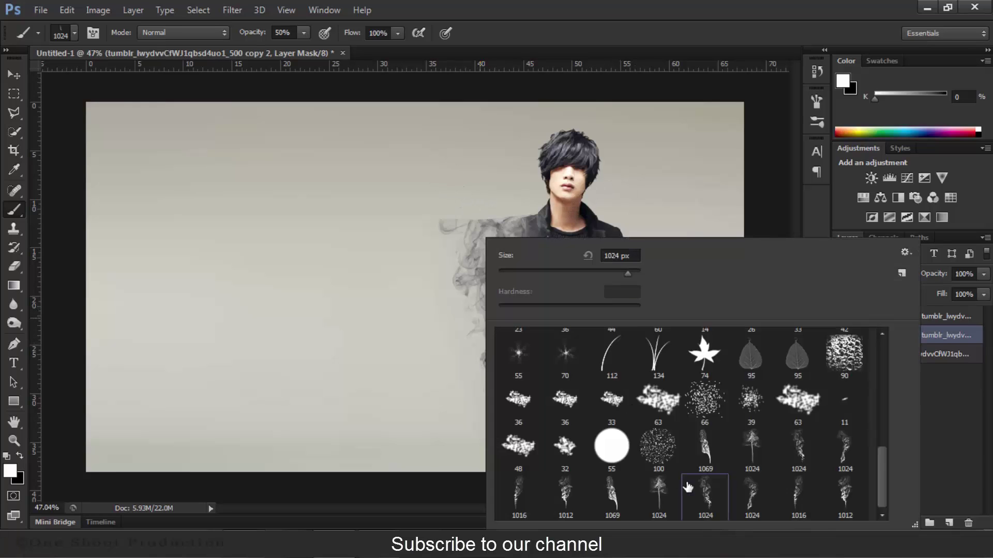
left_click(843, 453)
left_click(811, 449)
key("Return")
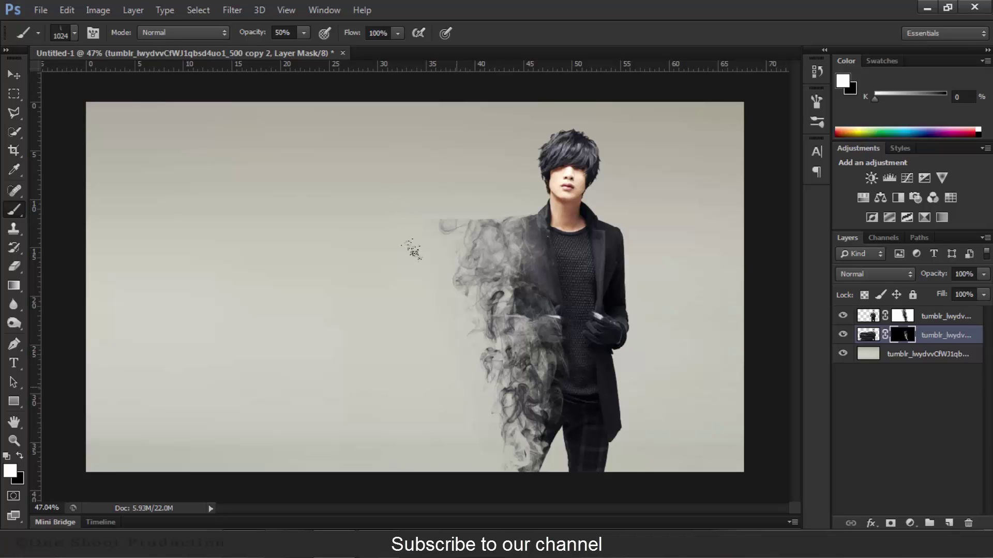
left_click(422, 244)
left_click(423, 244)
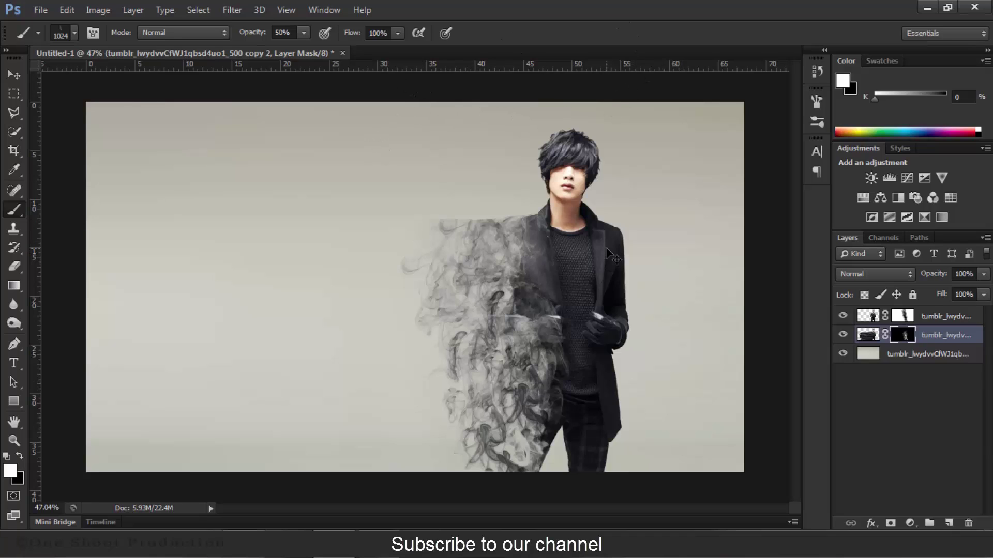
key("ctrl+z")
- Settle on a 1024 smoke brush and rotate its tip to 90° in the Brush panel
right_click(470, 239)
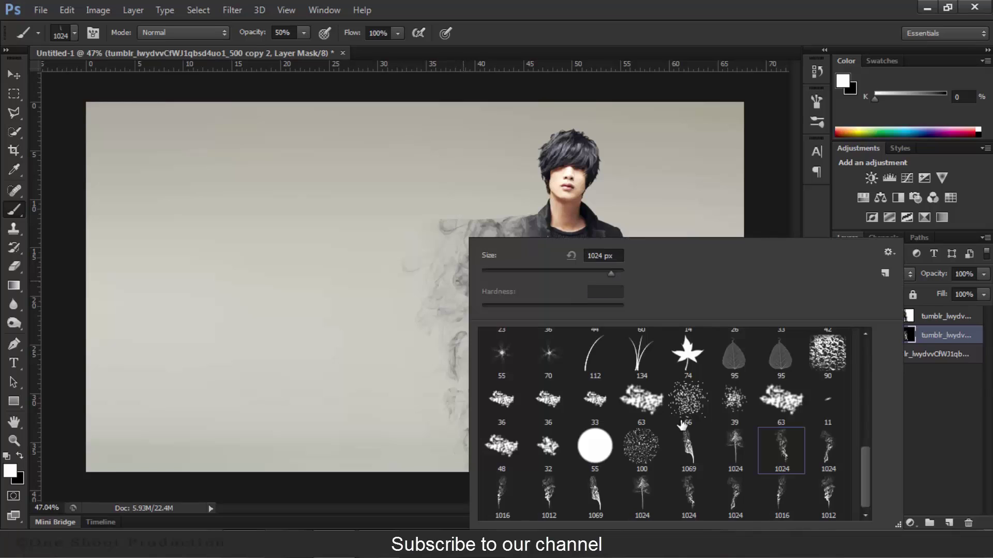
left_click(735, 506)
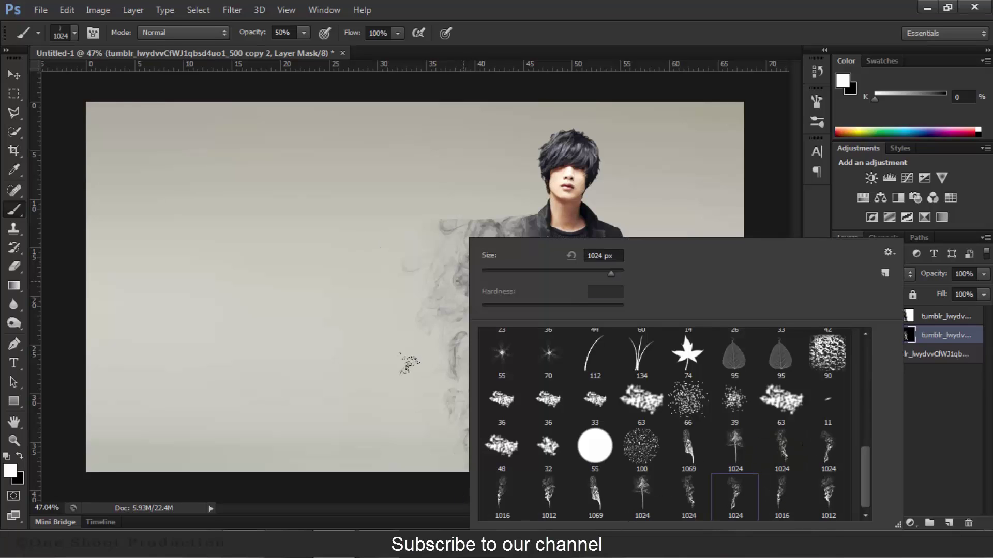
double_click(829, 494)
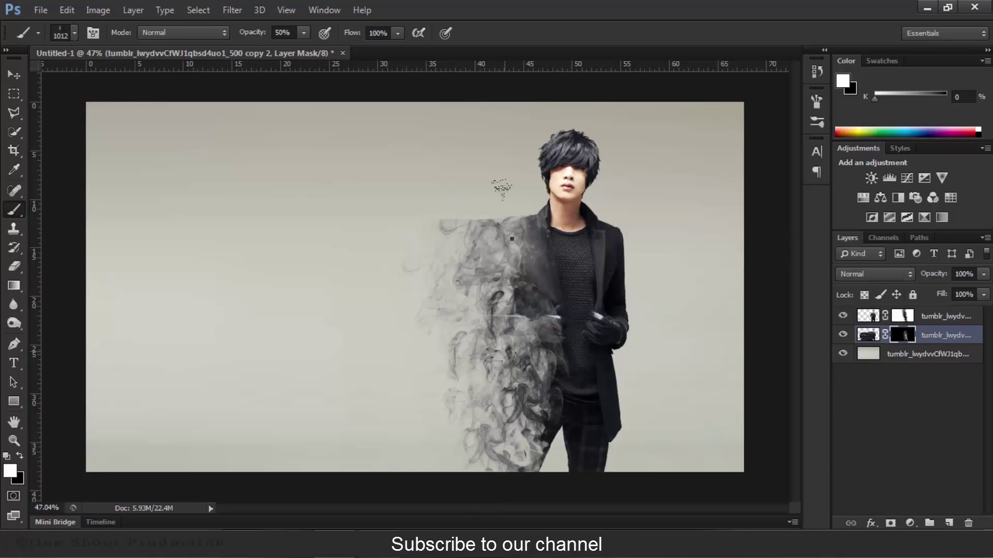
right_click(613, 209)
left_click(870, 448)
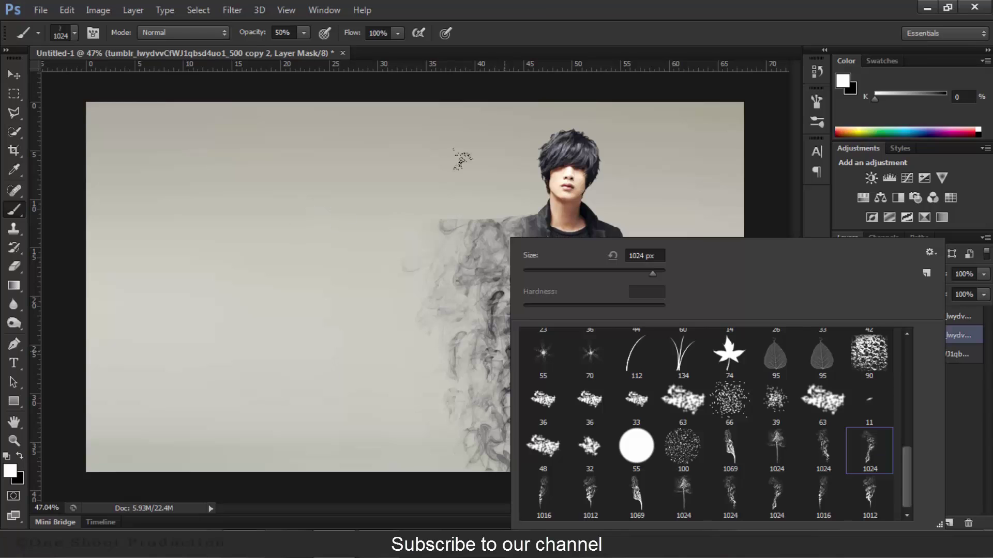
left_click(479, 107)
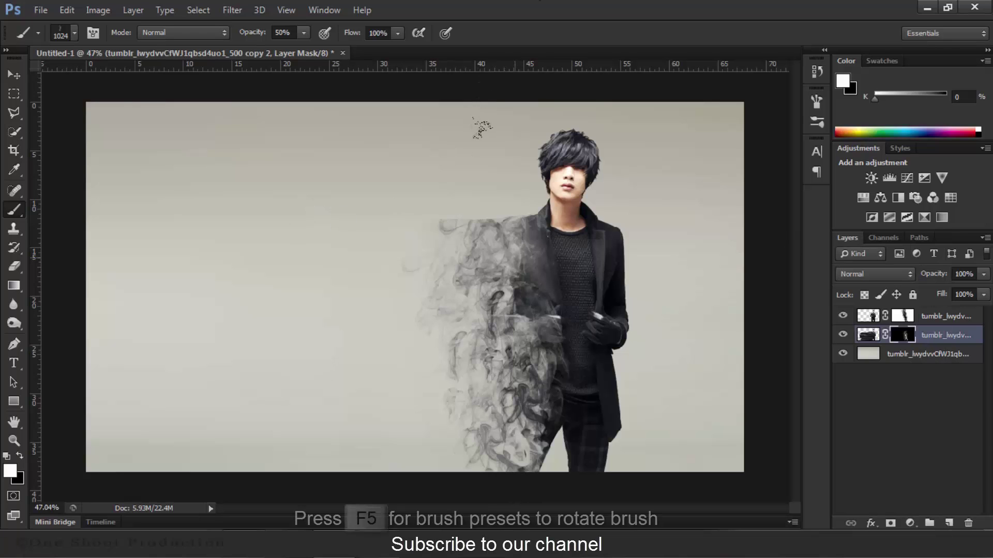
key("F5")
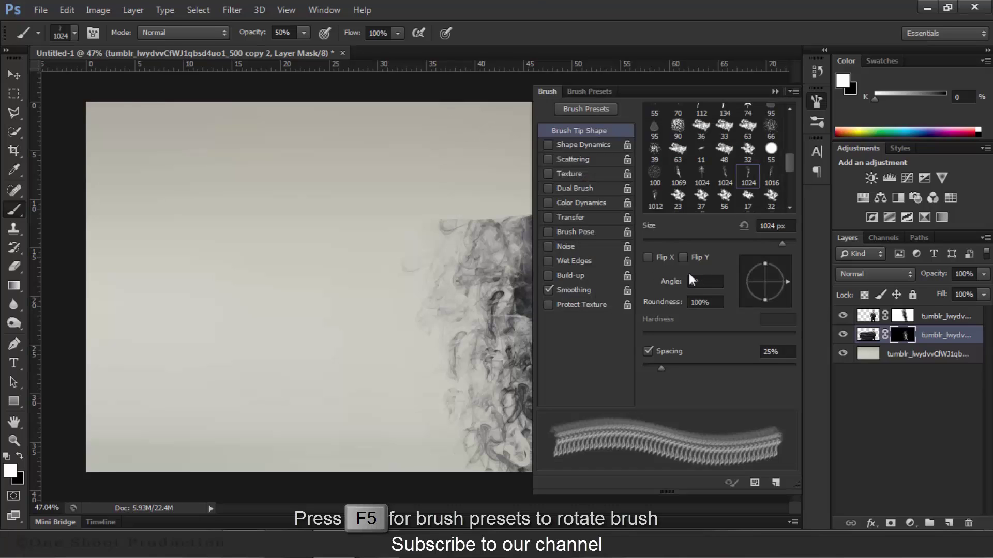
mouse_move(787, 282)
left_mouse_down()
mouse_move(786, 268)
mouse_move(765, 263)
left_mouse_up()
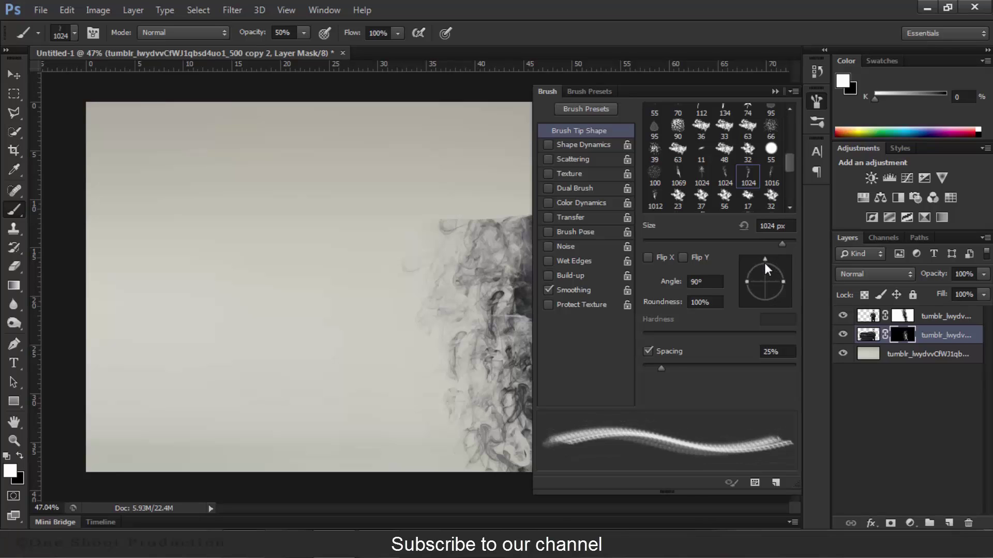
left_click(776, 91)
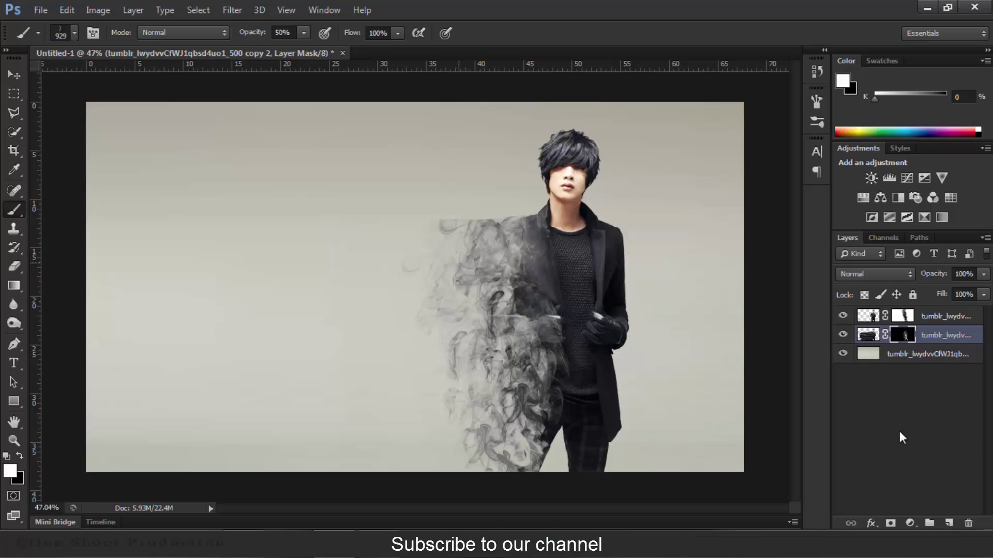
- Create a new empty Layer 1 and paint black smoke on it left of the figure
left_click(949, 523)
key("x")
left_click_drag(327, 218, 346, 235)
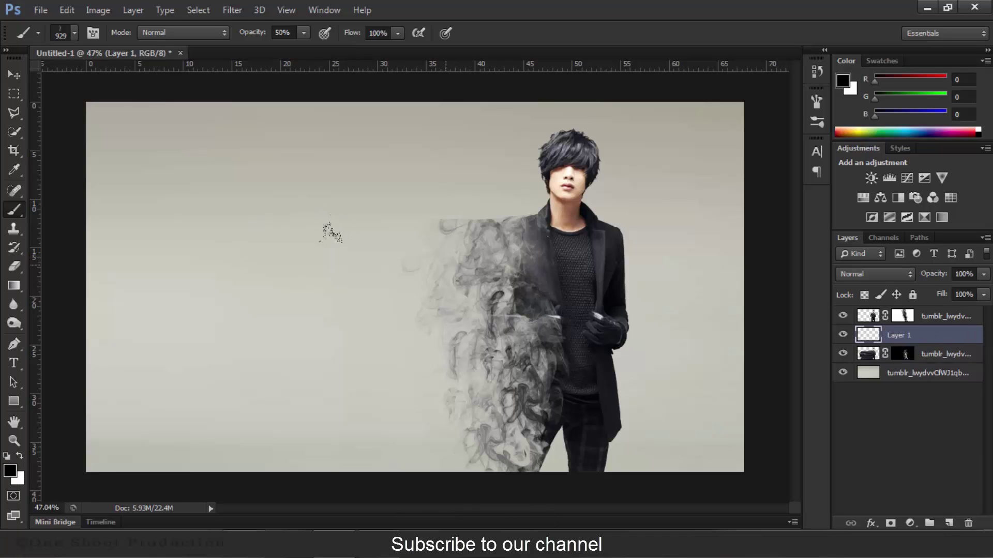
left_click(331, 230)
left_click(330, 228)
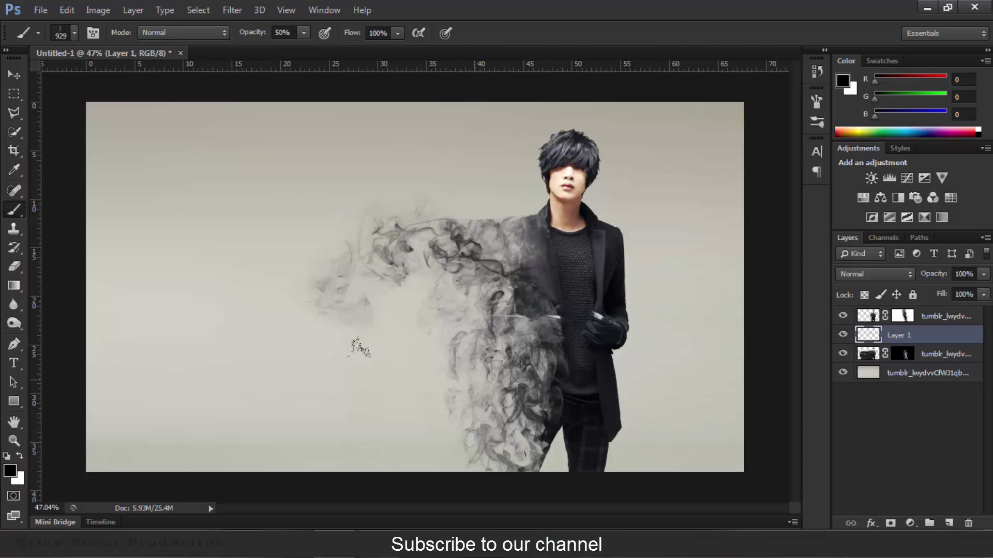
- Use a 1024 smoke brush with a 90° tip to stamp wisps left of the figure
right_click(449, 237)
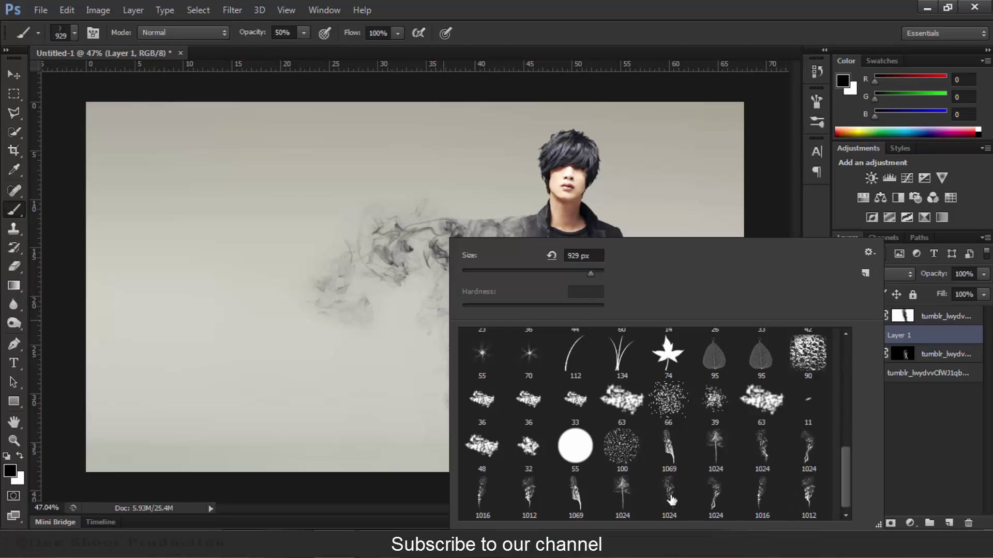
left_click(703, 496)
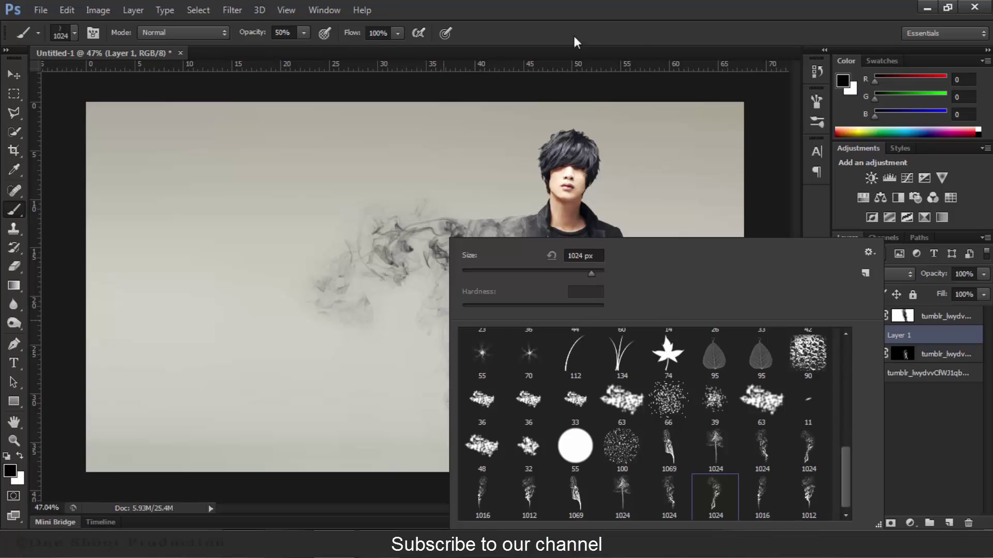
key("Return")
key("F5")
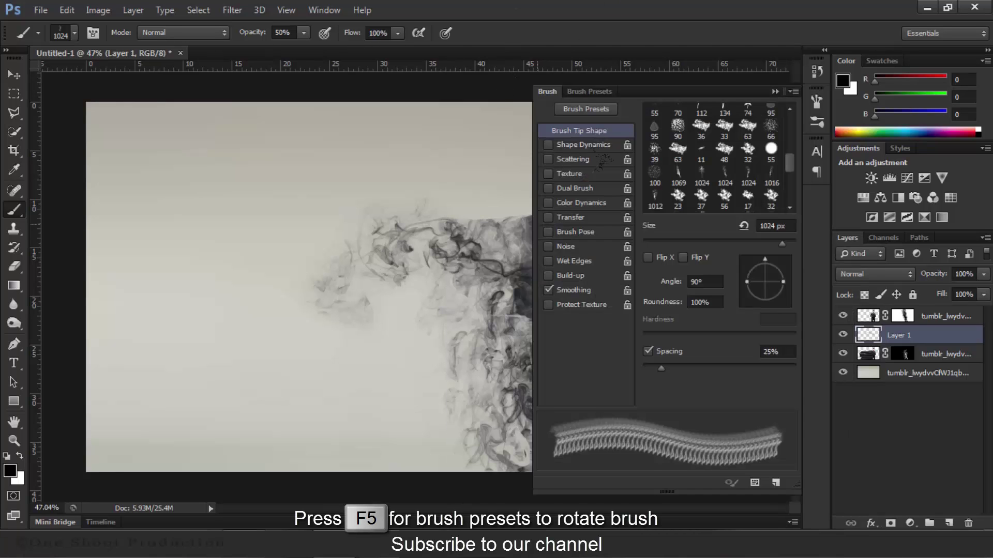
left_click(787, 283)
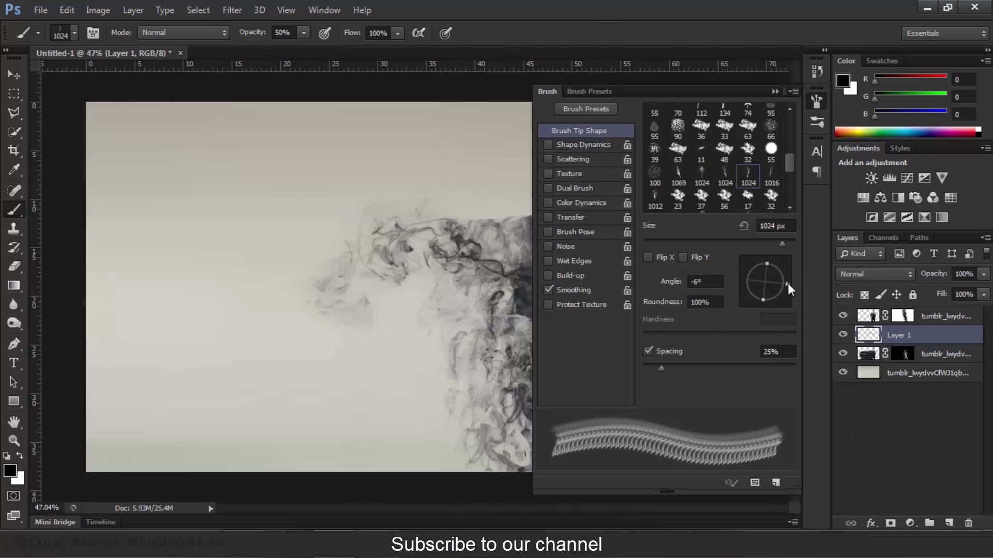
left_click_drag(787, 283, 766, 265)
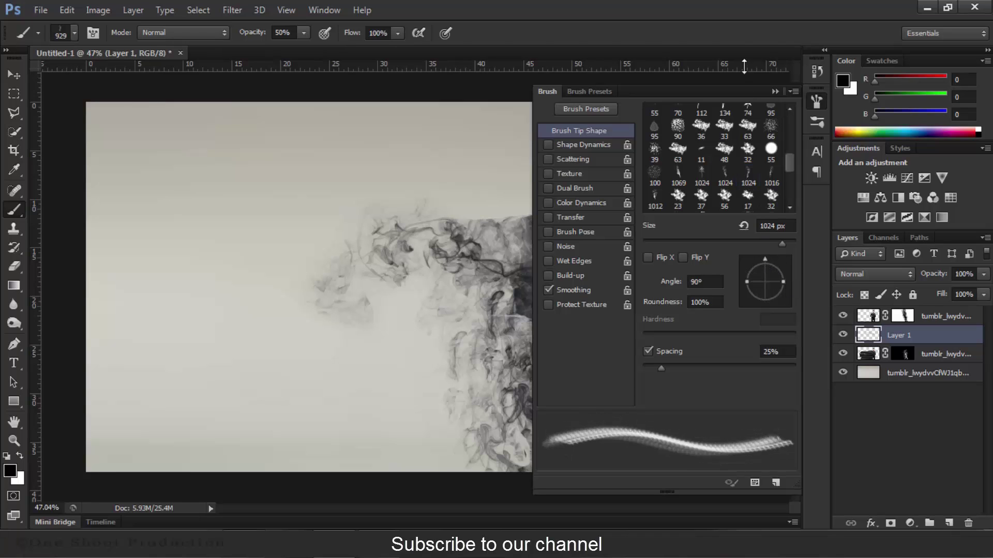
key("F5")
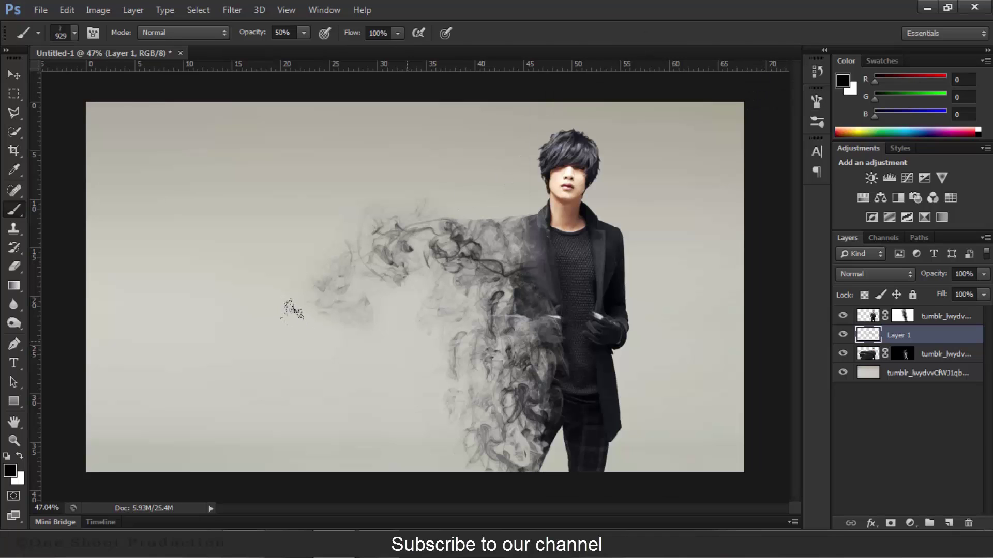
left_click(288, 293)
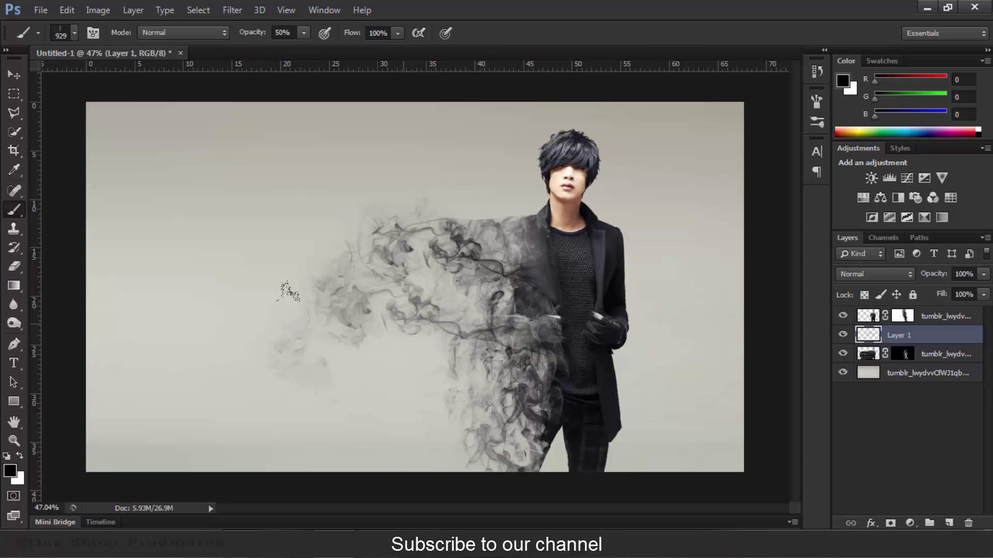
left_click(287, 292)
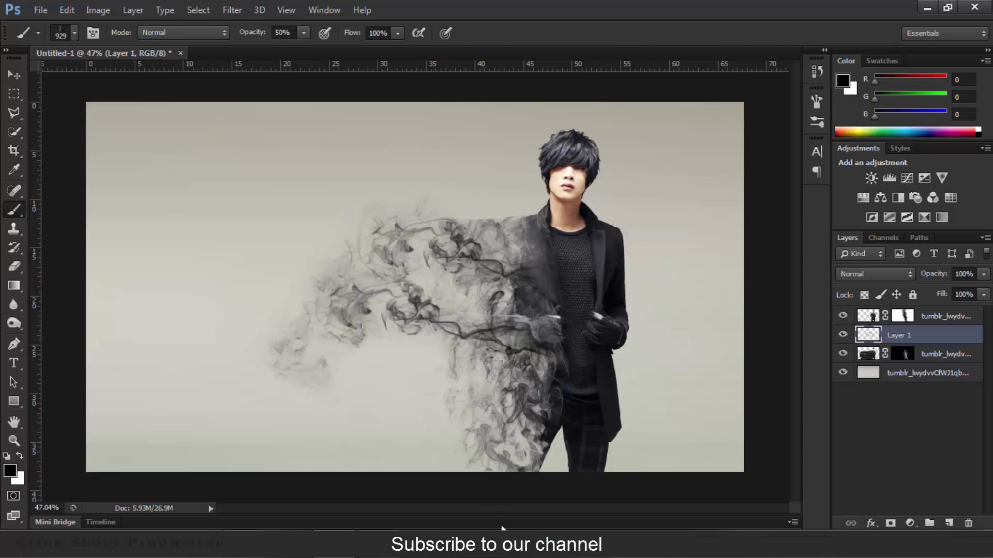
- Try 1016 px smoke brush clouds and plumes beside the figure, undoing each unwanted stamp
right_click(484, 237)
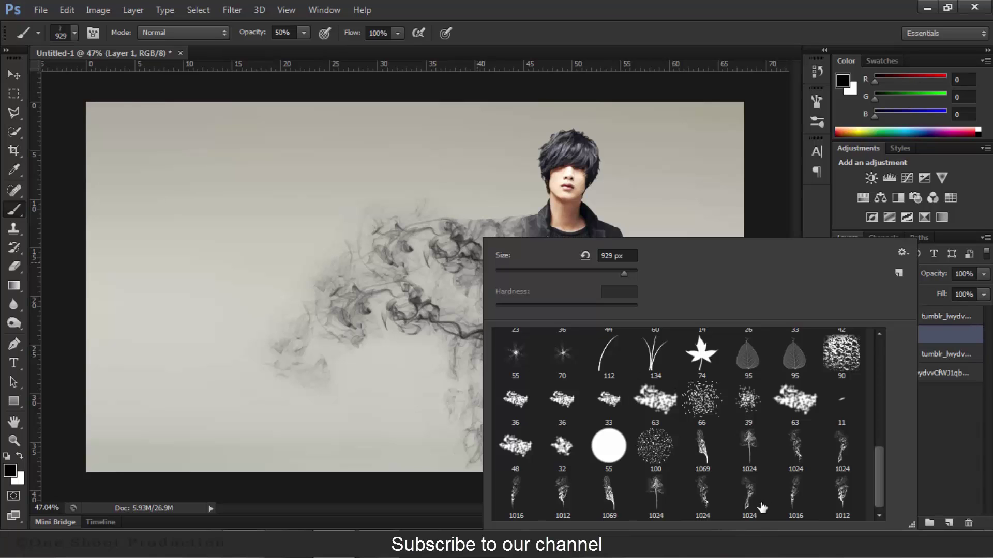
left_click(796, 498)
key("Return")
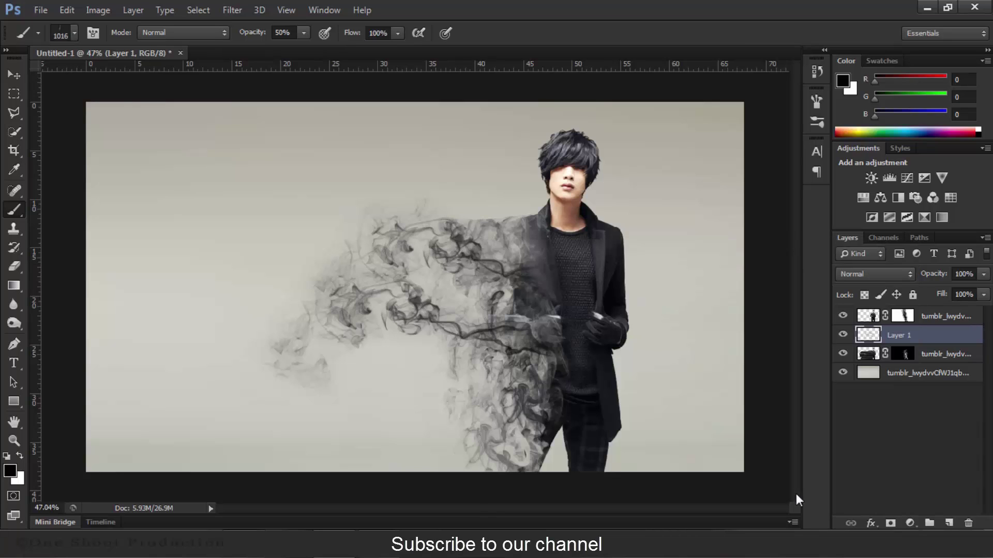
left_click(382, 273)
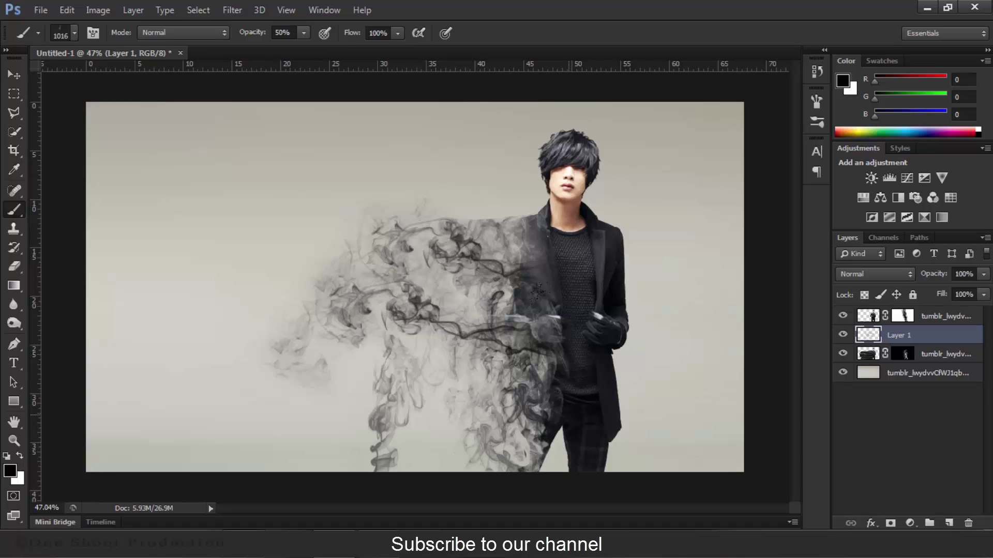
key("ctrl+z")
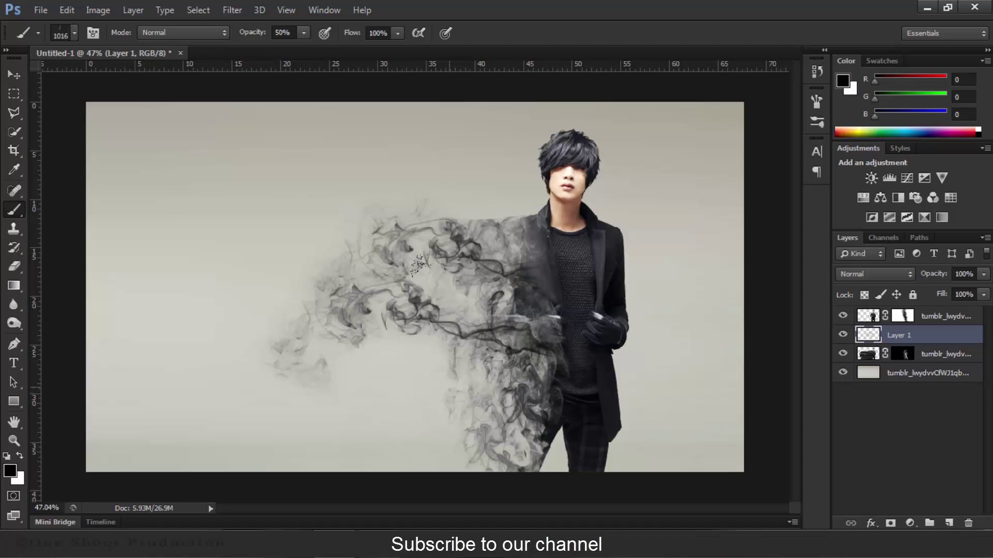
left_click(334, 323)
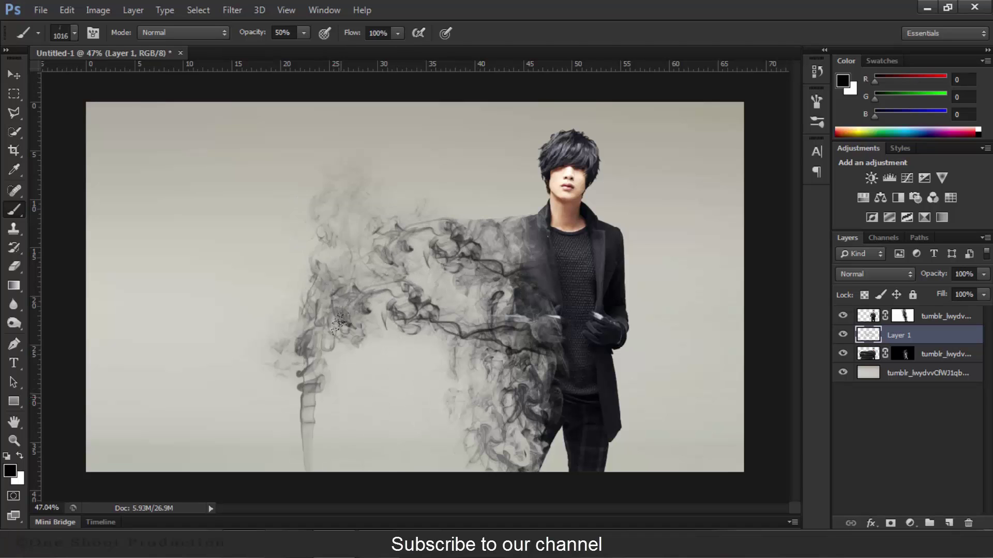
key("ctrl+z")
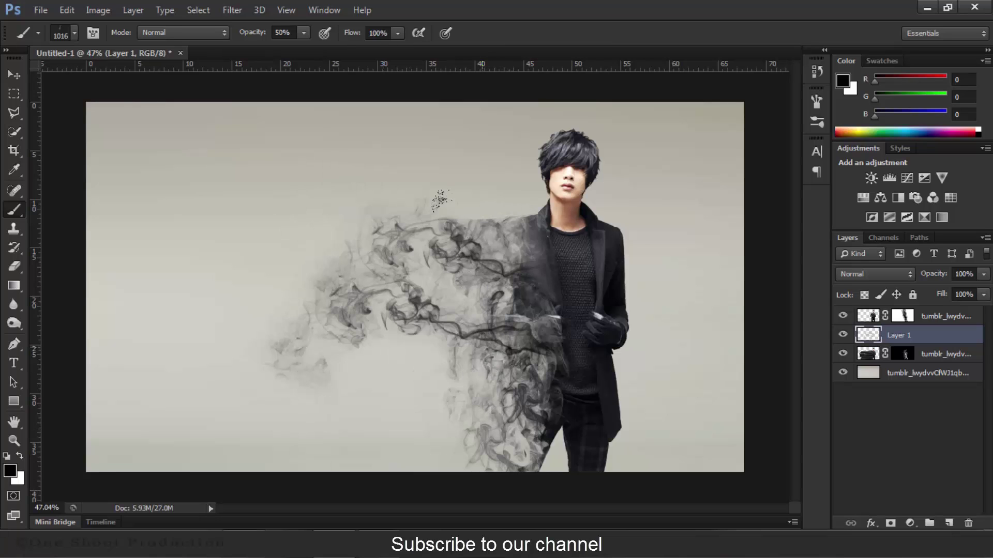
left_click(493, 360)
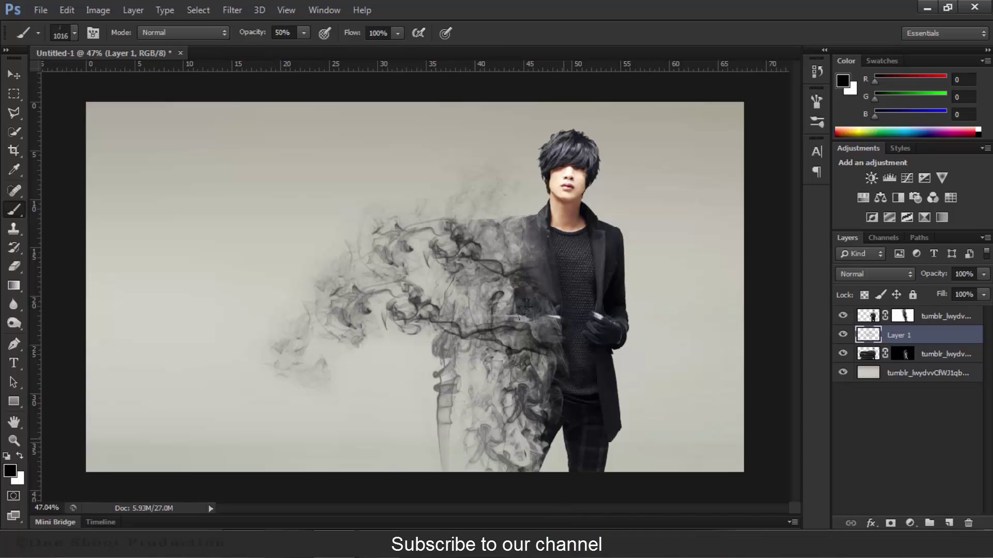
key("ctrl+z")
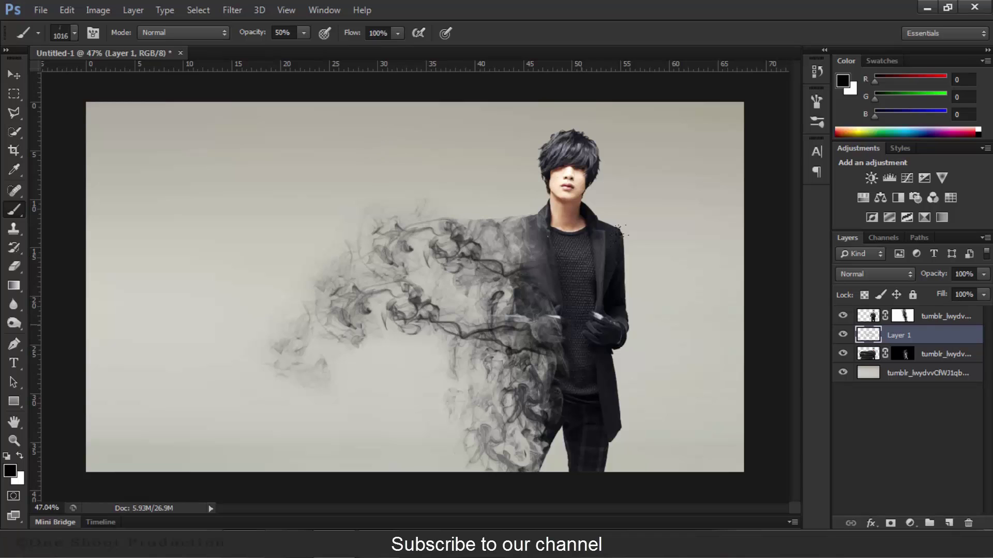
- Paint black on the dispersed figure layer's mask with a soft 0%-hardness round brush
left_click(903, 355)
left_click(23, 457)
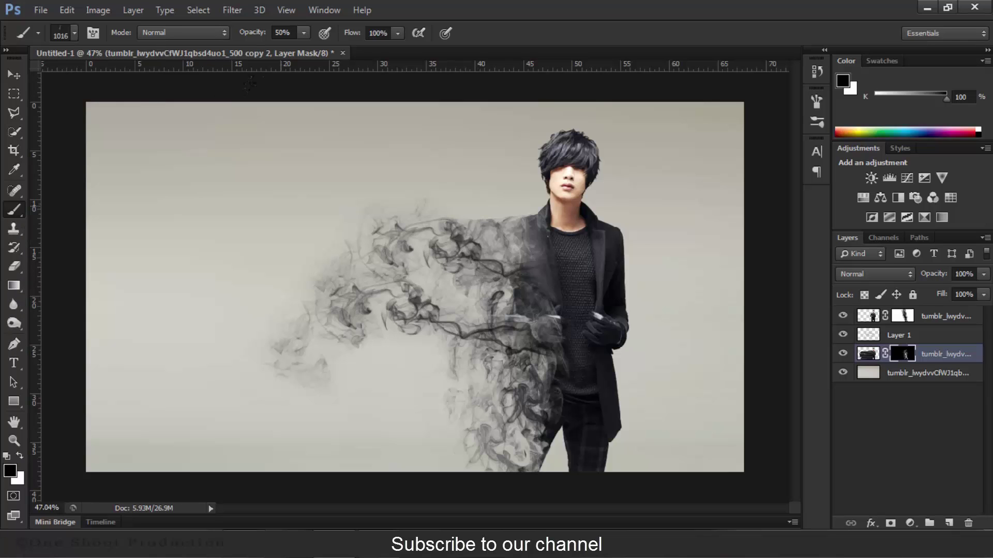
right_click(288, 206)
left_click_drag(680, 438, 681, 332)
left_click(313, 324)
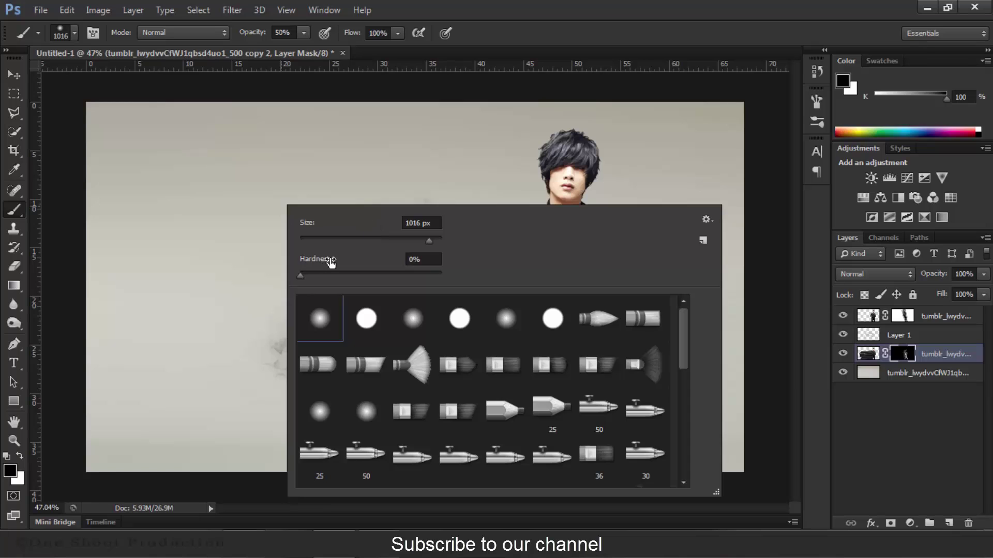
left_click(357, 154)
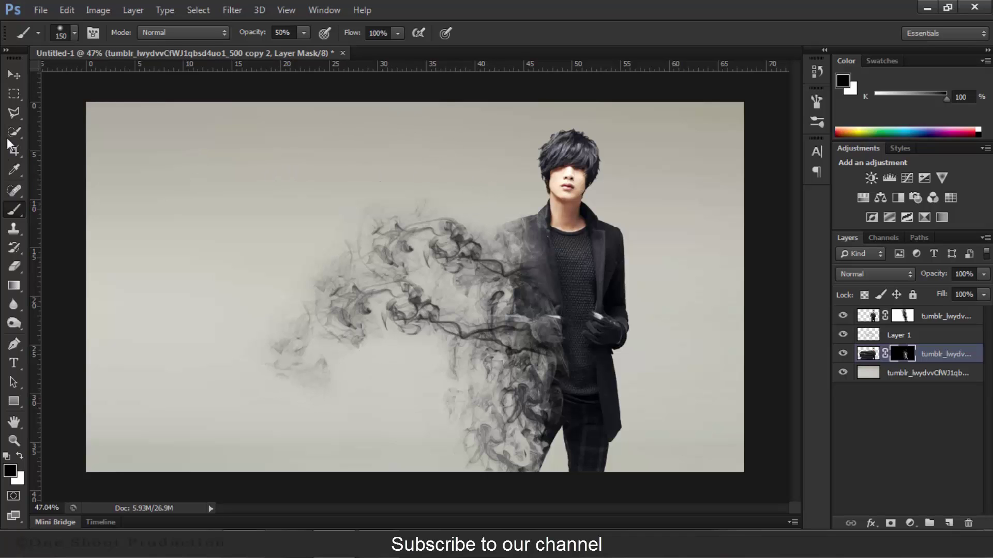
- Switch to the Move tool and deselect all layers
left_click(14, 75)
left_click(406, 265, "ctrl")
left_click(871, 410)
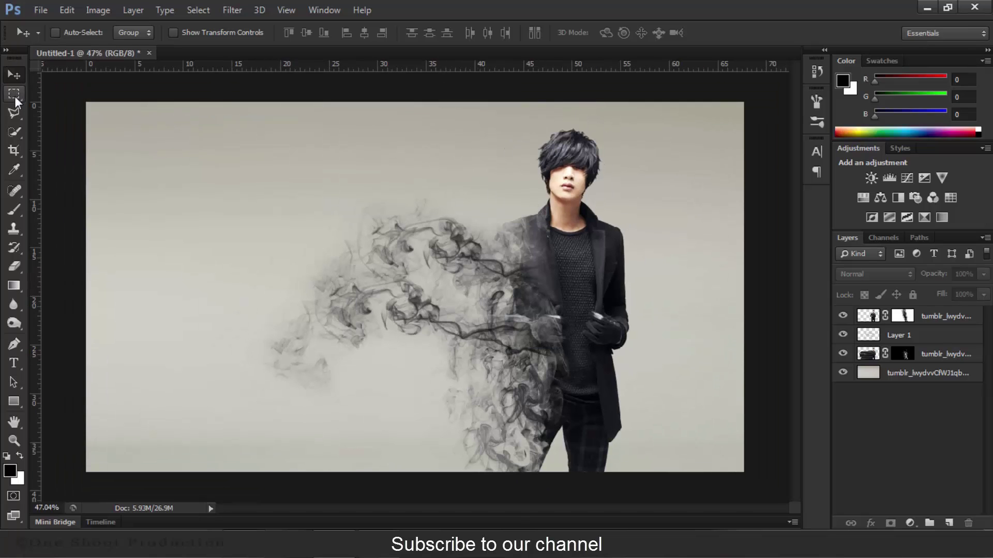
- Select a thin full-width band at chin level and fill it with black on new Layer 2
key("m")
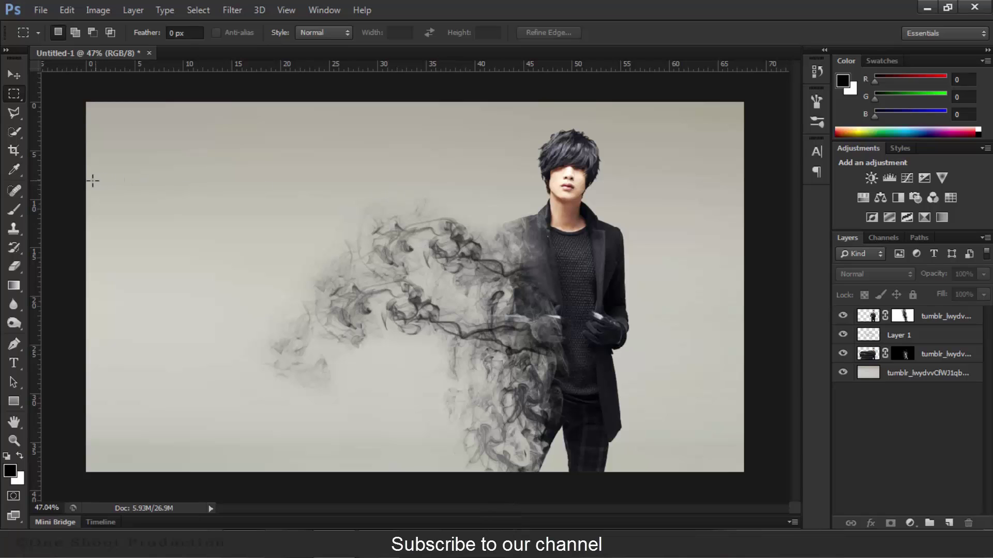
left_click_drag(85, 180, 760, 216)
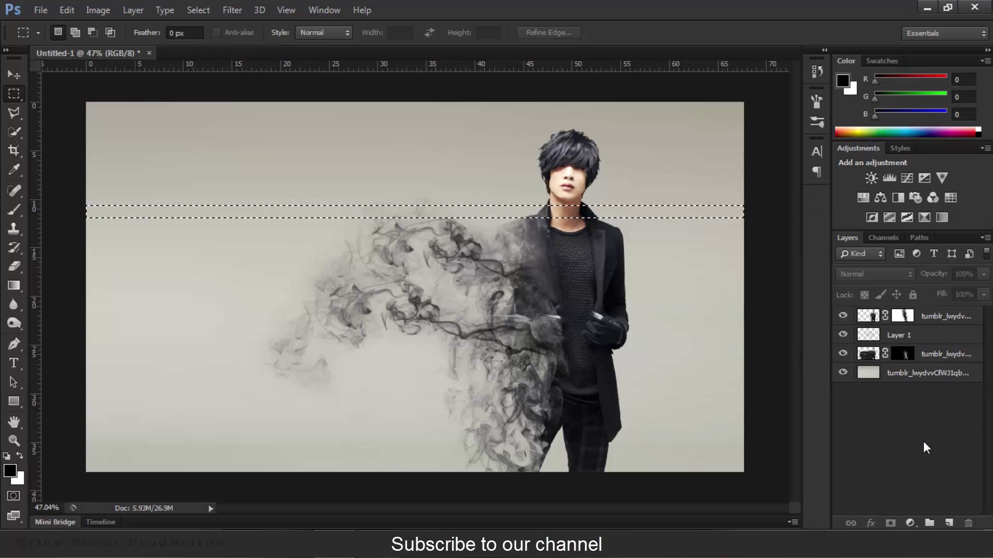
key("alt+BackSpace")
left_click(949, 524)
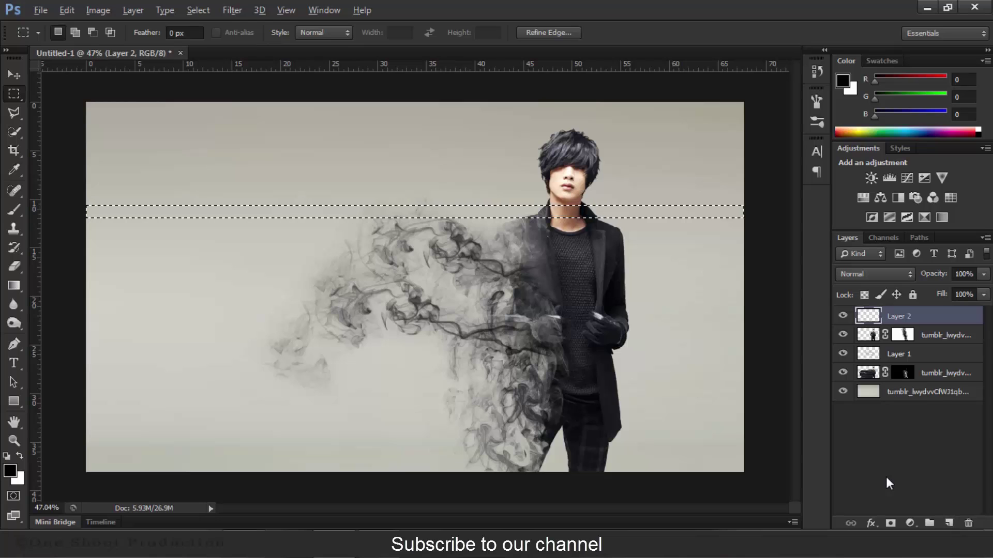
key("alt+BackSpace")
key("ctrl+d")
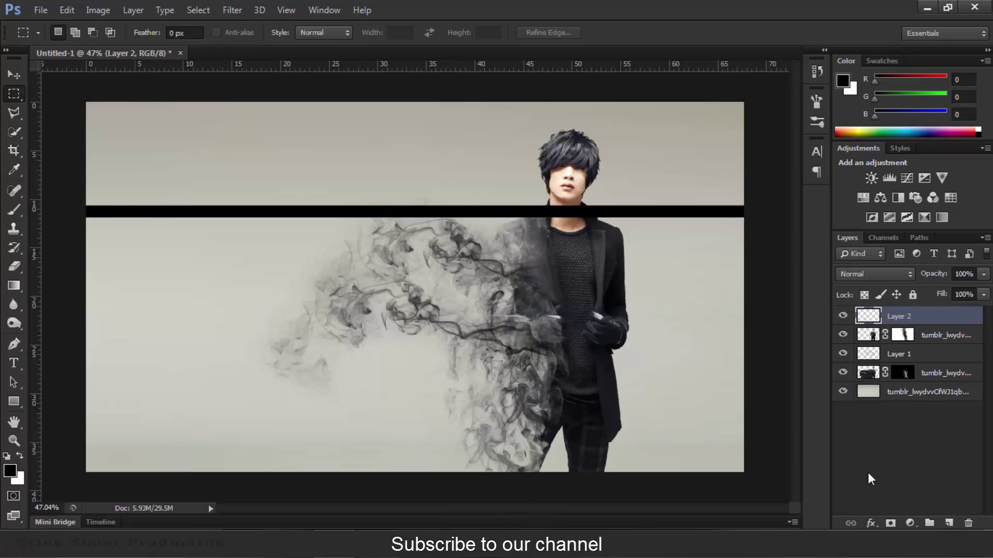
- Add an Inner Shadow to Layer 2 and set its blend mode to Soft Light
left_click(870, 523)
left_click(901, 342)
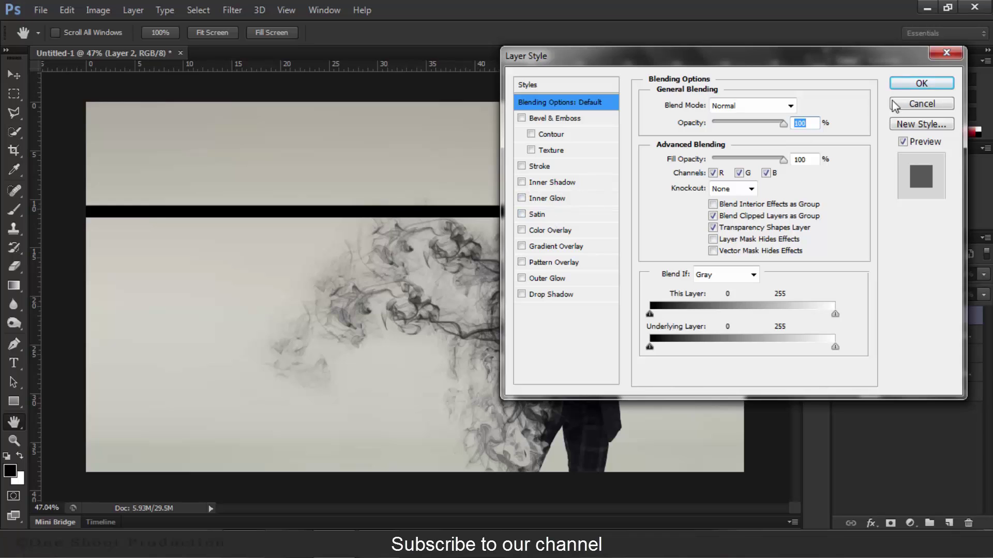
left_click(558, 183)
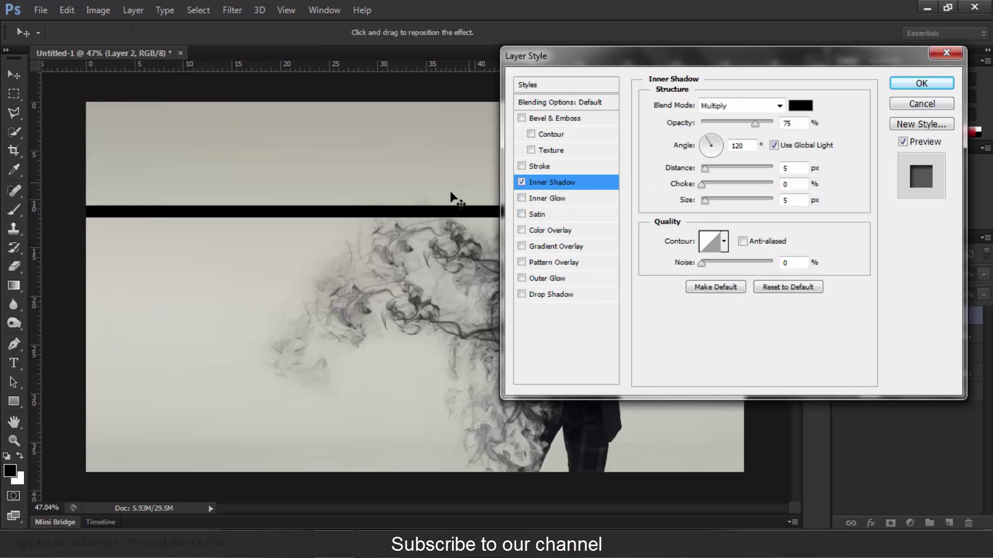
left_click(905, 83)
left_click(865, 269)
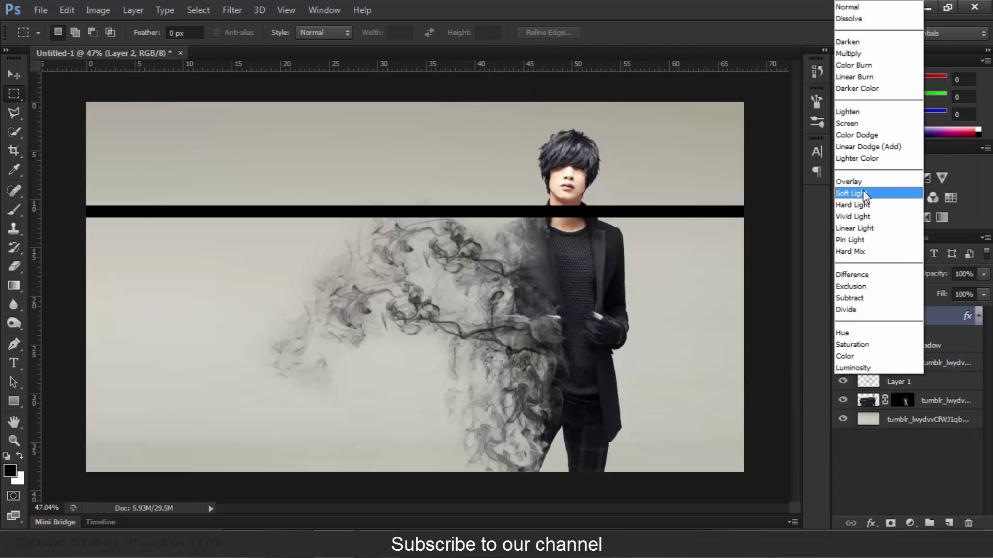
left_click(865, 195)
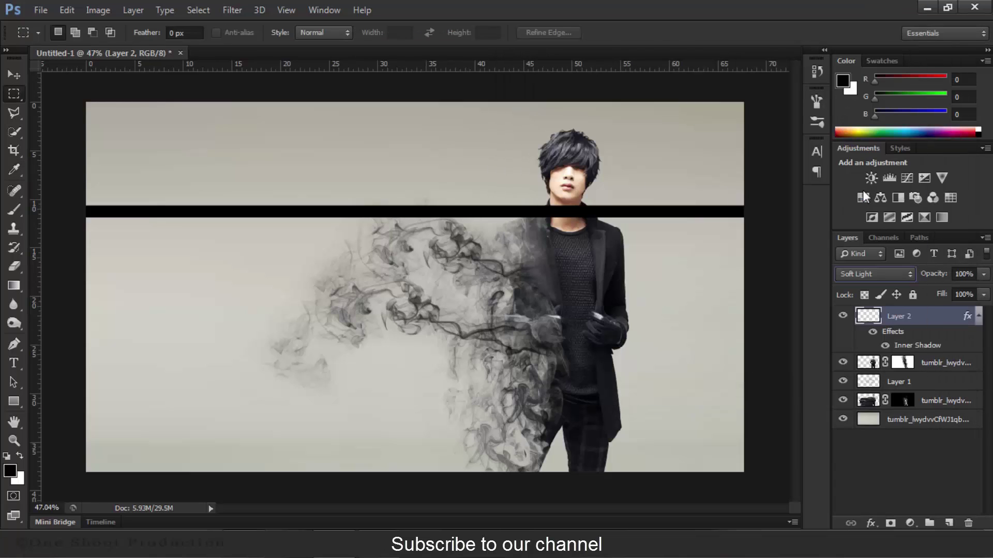
- Change the band's Inner Shadow size to 10 px
left_click(872, 523)
left_click(899, 412)
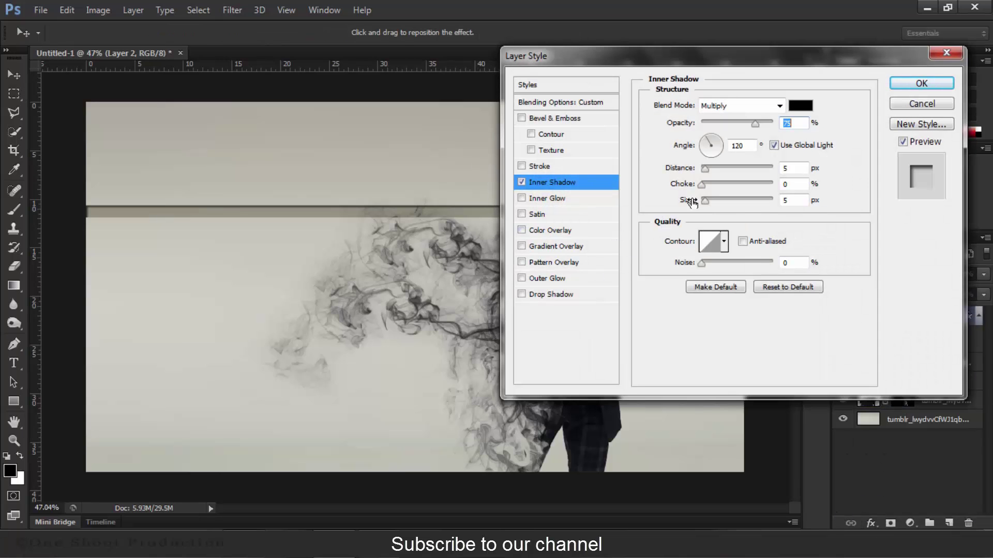
left_click_drag(707, 198, 708, 199)
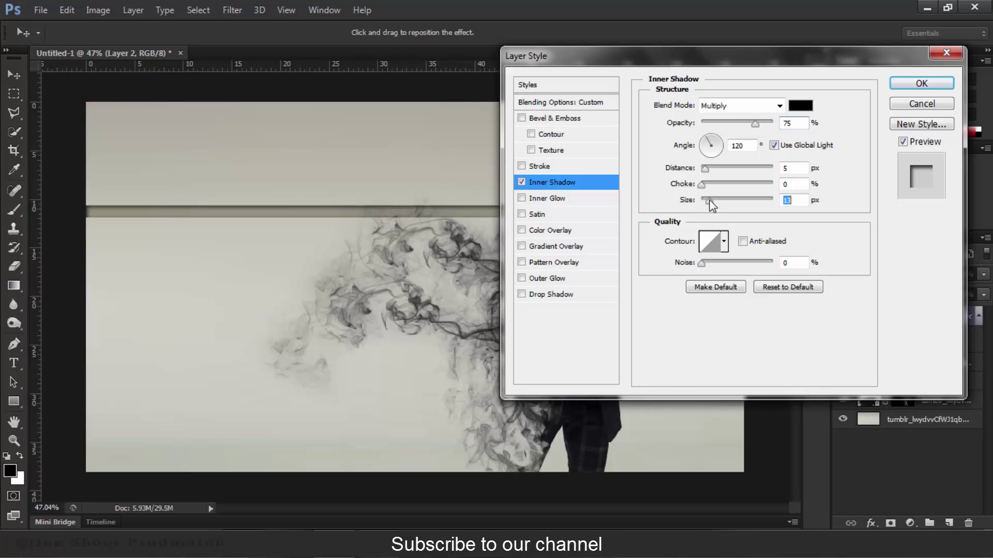
key("Down")
key("Down")
key("Down")
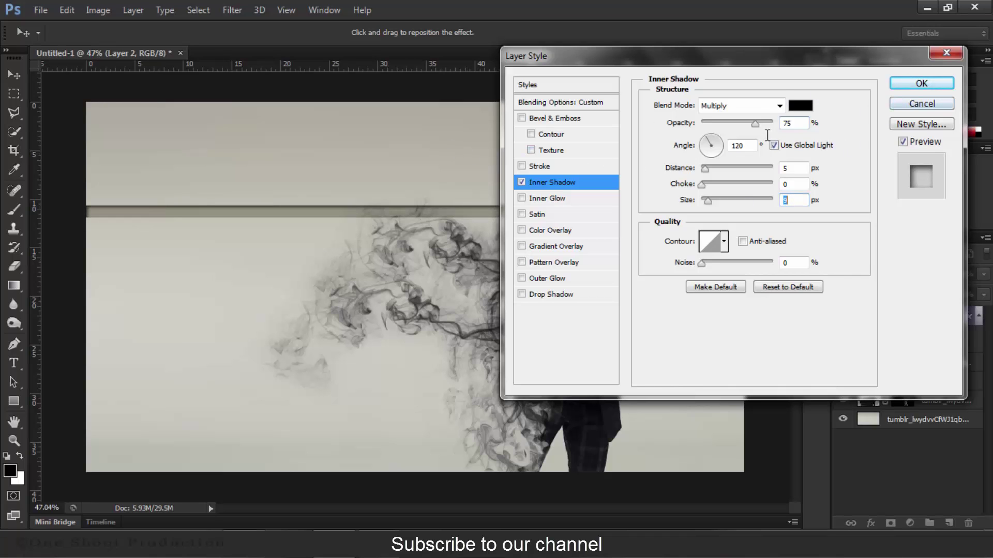
left_click(921, 83)
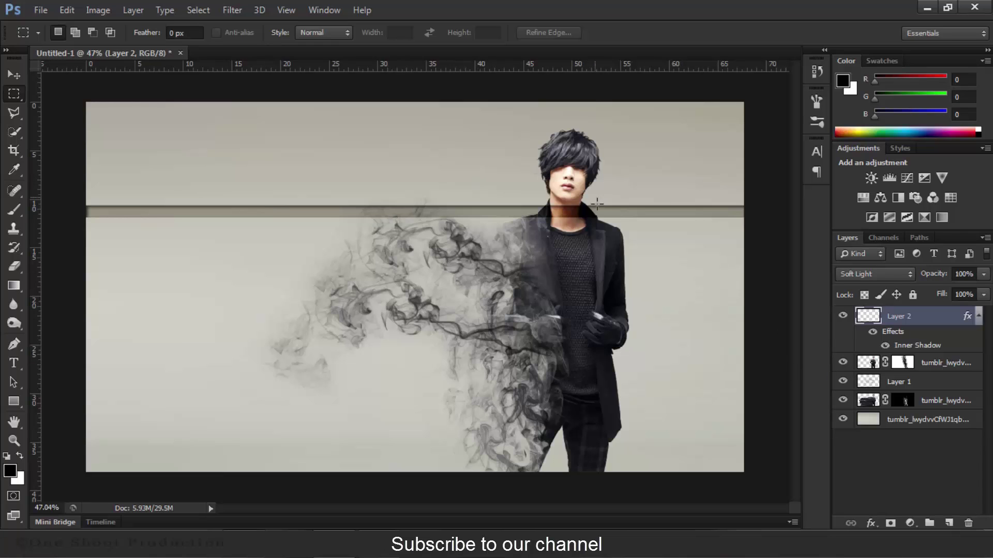
- Zoom in and erase the Layer 2 band over the man's neck and collar
scroll(597, 207, "up", 4)
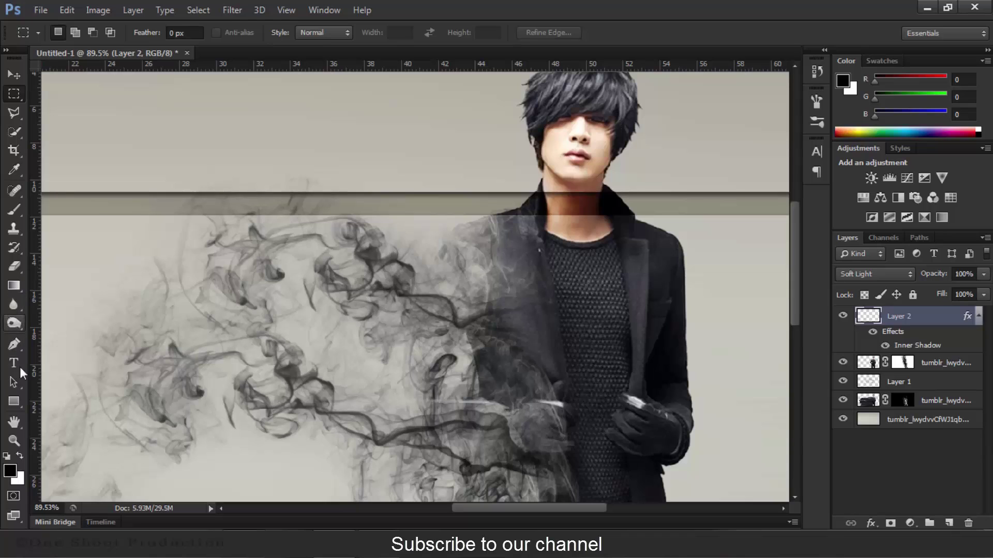
left_click(22, 266)
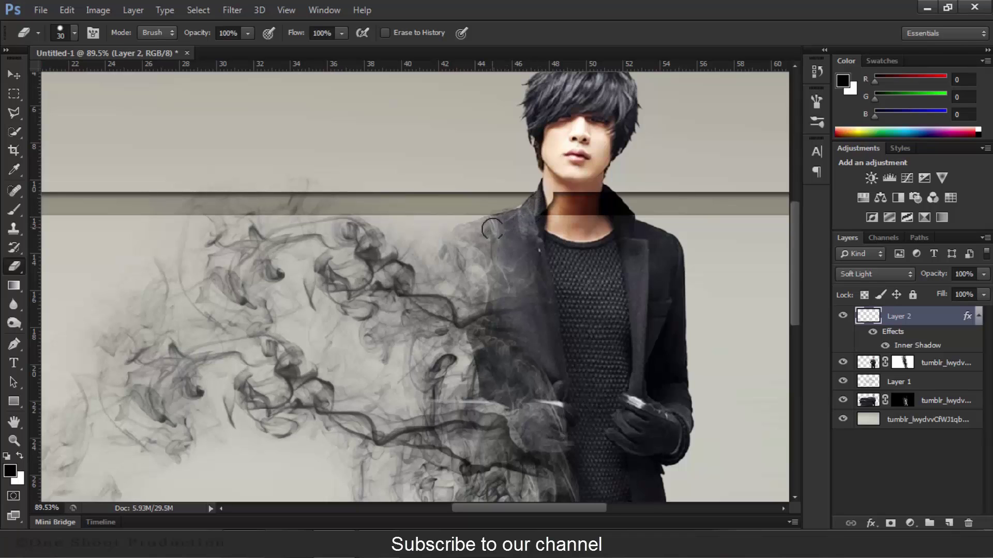
mouse_move(553, 202)
left_mouse_down()
mouse_move(575, 216)
mouse_move(575, 202)
mouse_move(593, 205)
mouse_move(587, 185)
mouse_move(600, 208)
left_mouse_up()
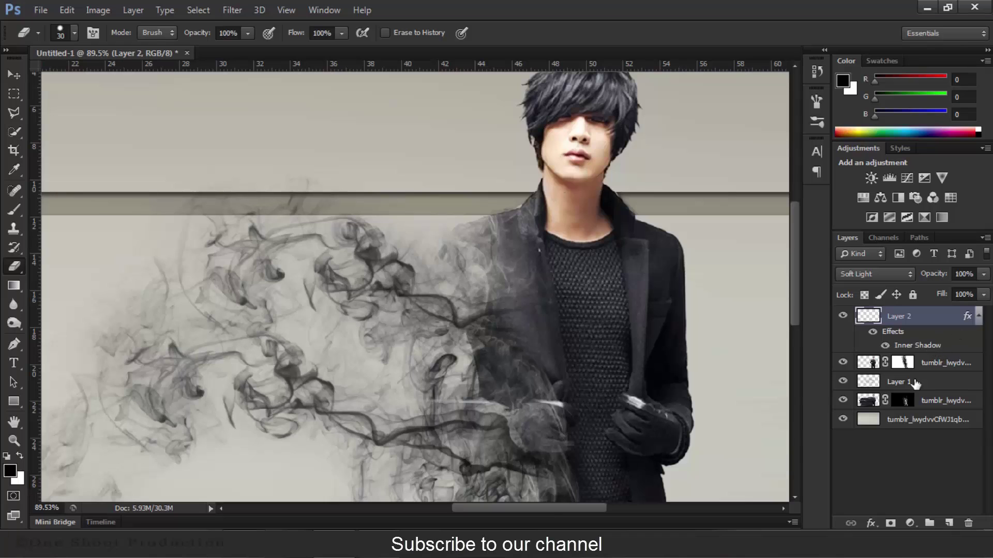
- Give the band a 1 px white stroke blended in Soft Light
left_click(871, 523)
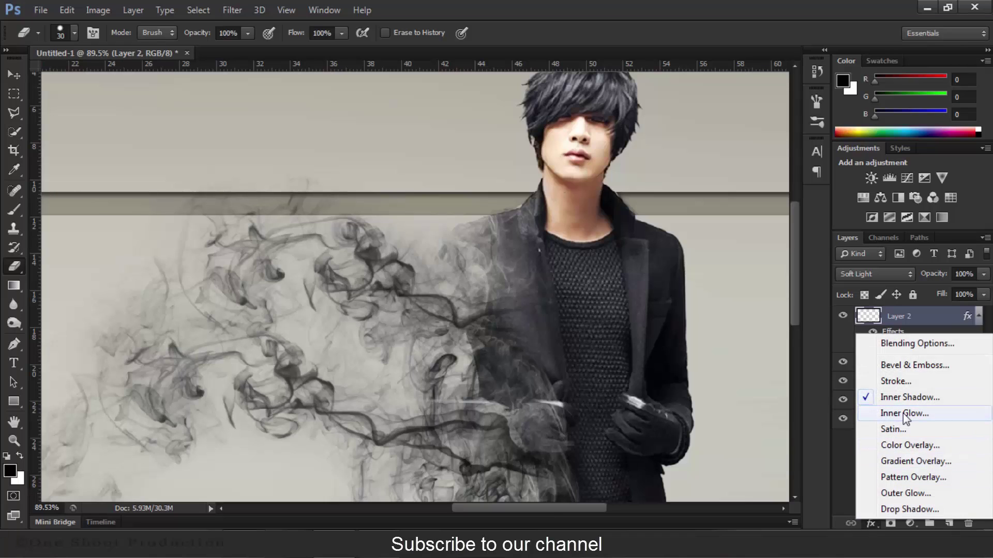
key("Escape")
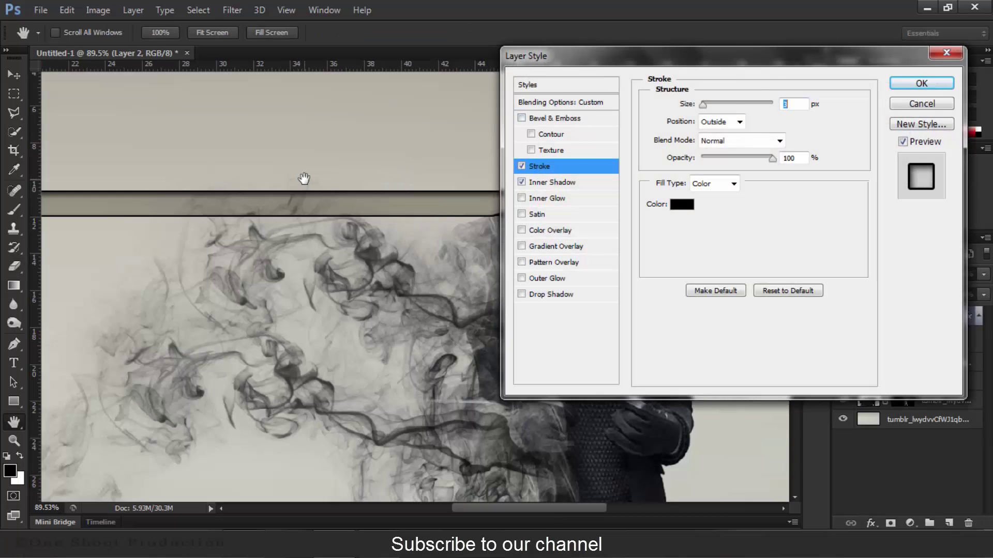
left_click(672, 205)
left_click(109, 40)
left_click(441, 31)
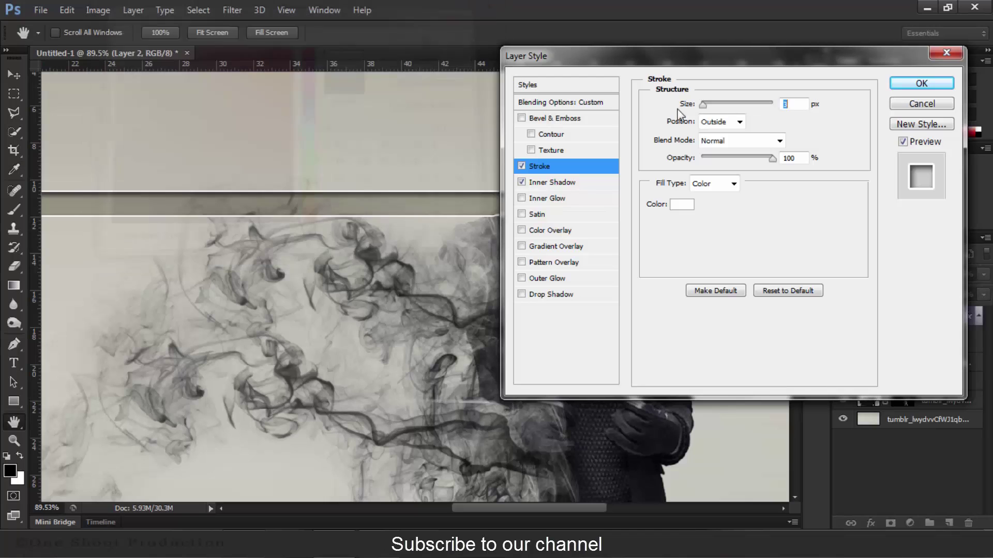
double_click(791, 104)
type("1")
left_click_drag(825, 57, 762, 114)
left_click(667, 196)
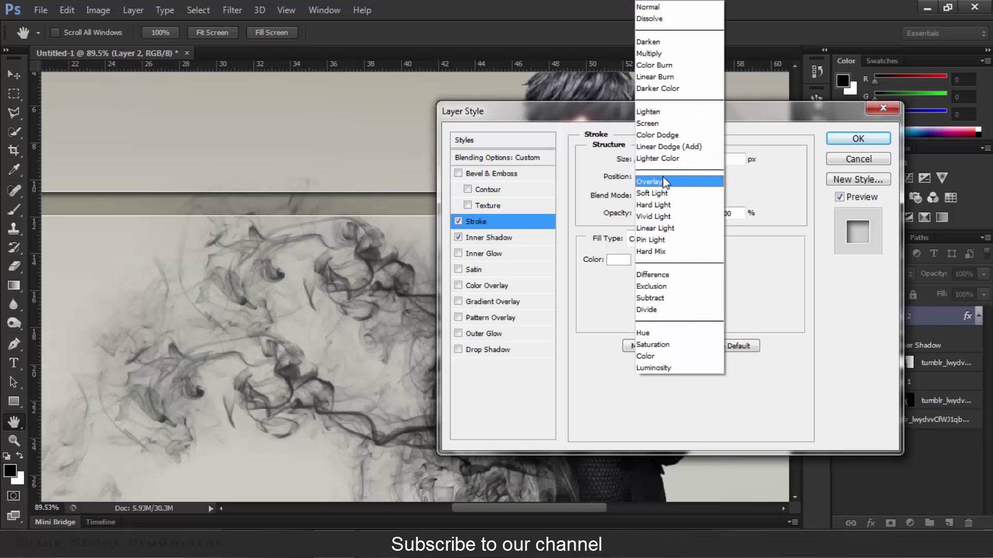
left_click(682, 187)
left_click(858, 138)
- Zoom in and out around the band while switching between the Move and Eraser tools
key("e")
left_click(15, 79)
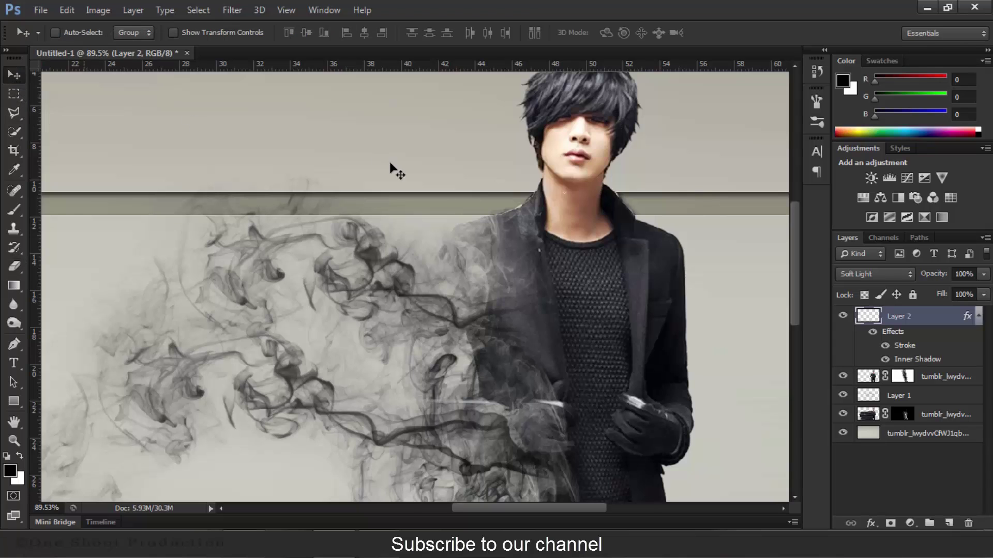
scroll(403, 243, "down", 5)
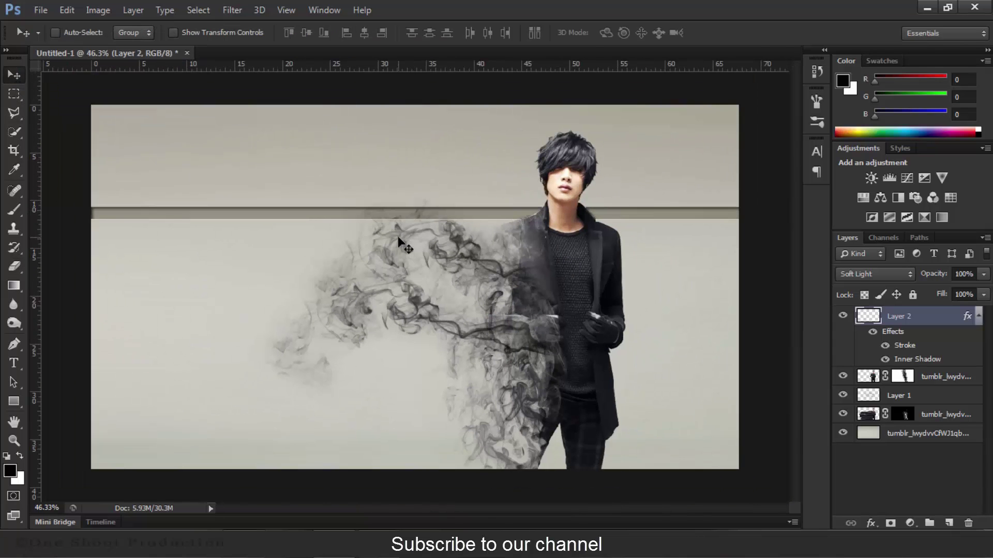
scroll(408, 240, "up", 10)
scroll(611, 247, "up", 2)
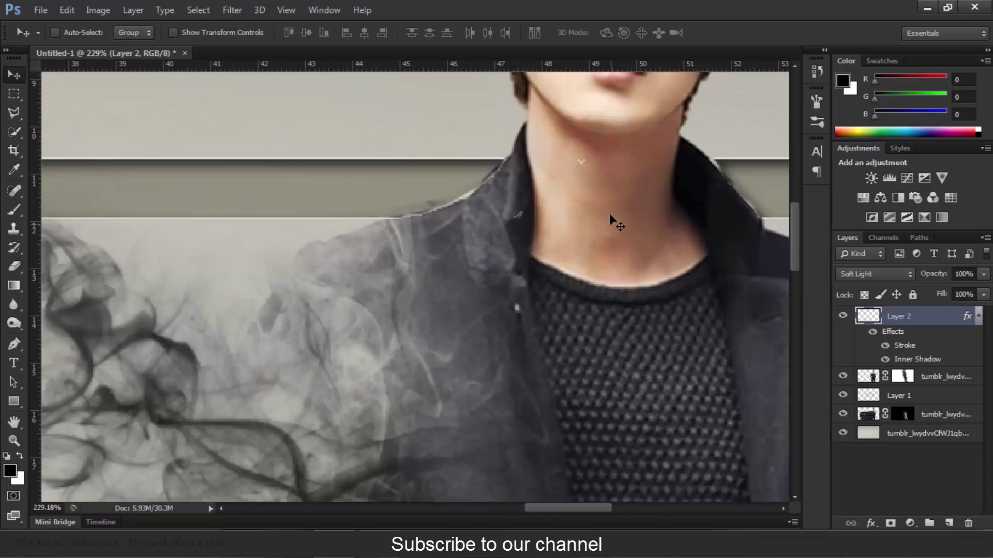
key("e")
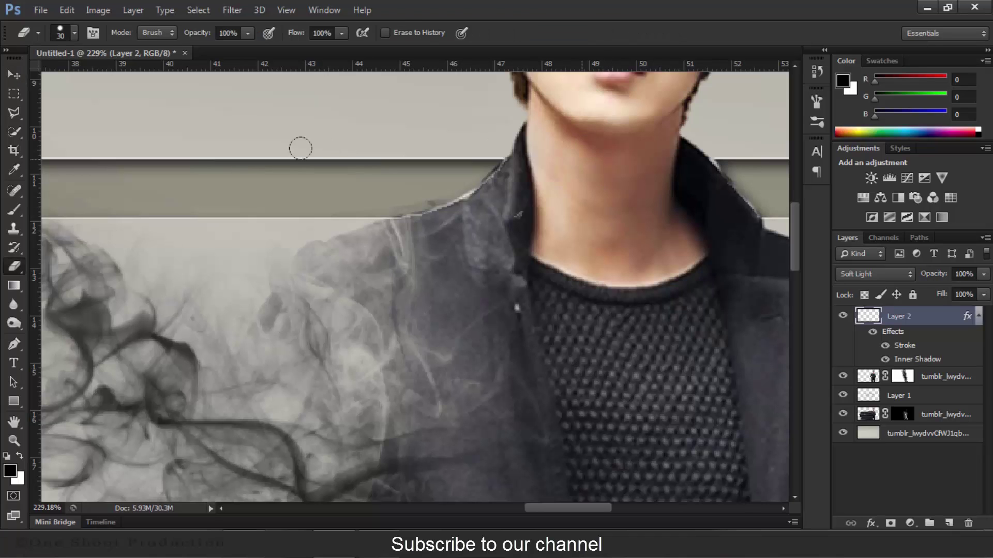
scroll(349, 233, "down", 12)
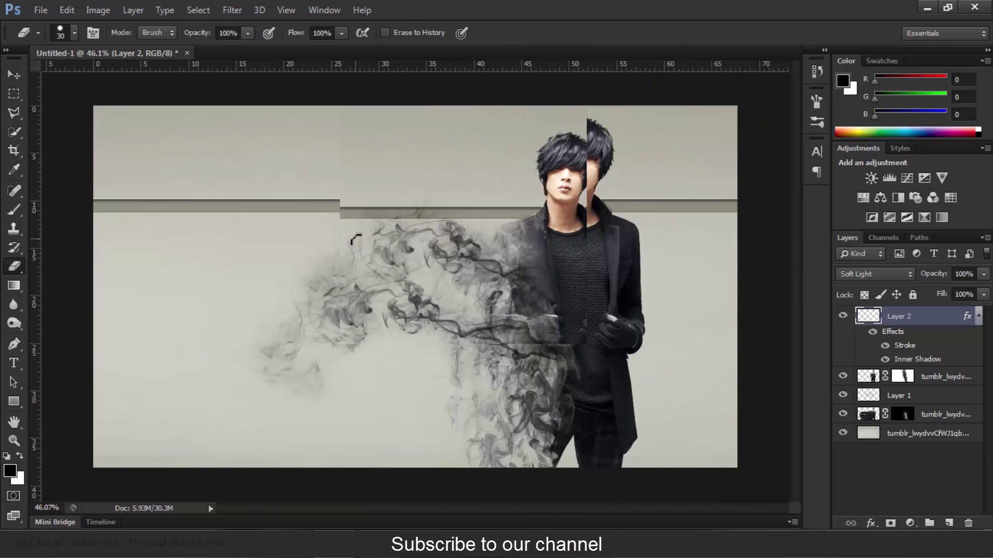
scroll(356, 239, "up", 1)
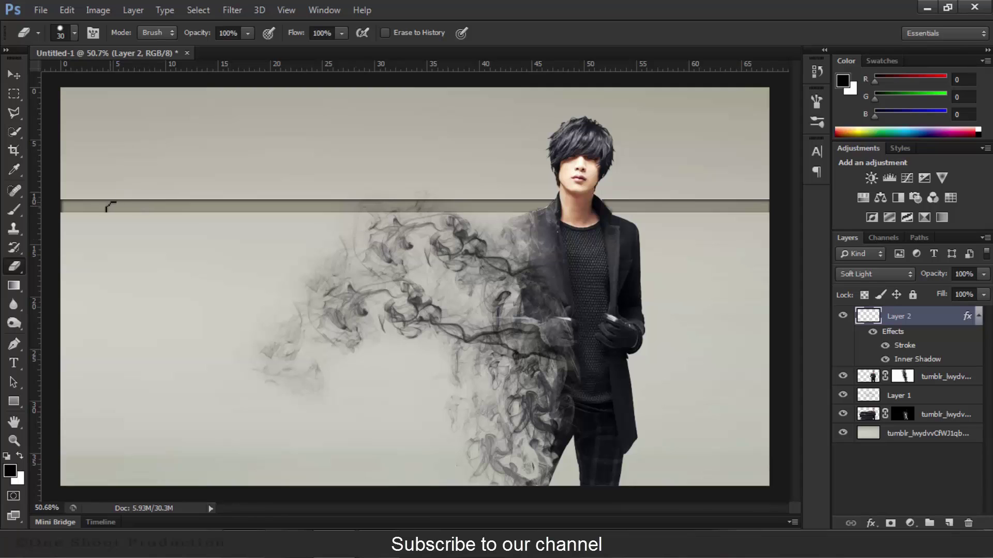
- Type 'OSP' on the left of the canvas in Devil Breeze at about 362 pt
left_click(12, 362)
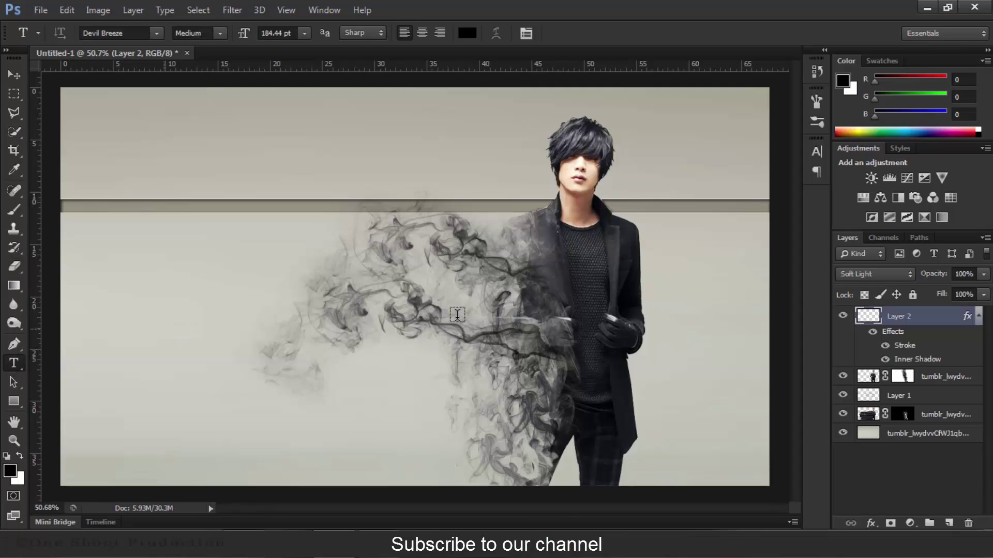
left_click(163, 329)
key("Caps_Lock")
type("OSP")
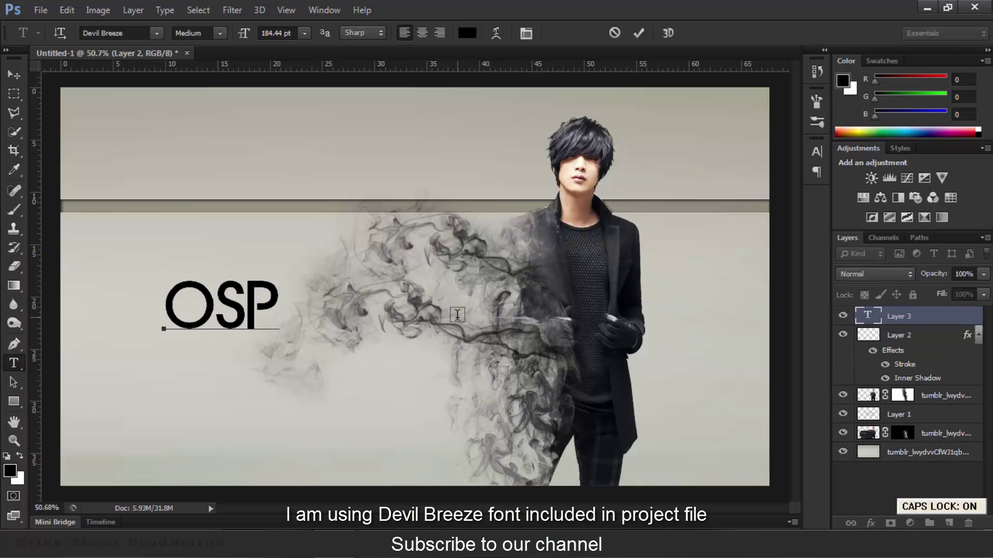
left_click(247, 307)
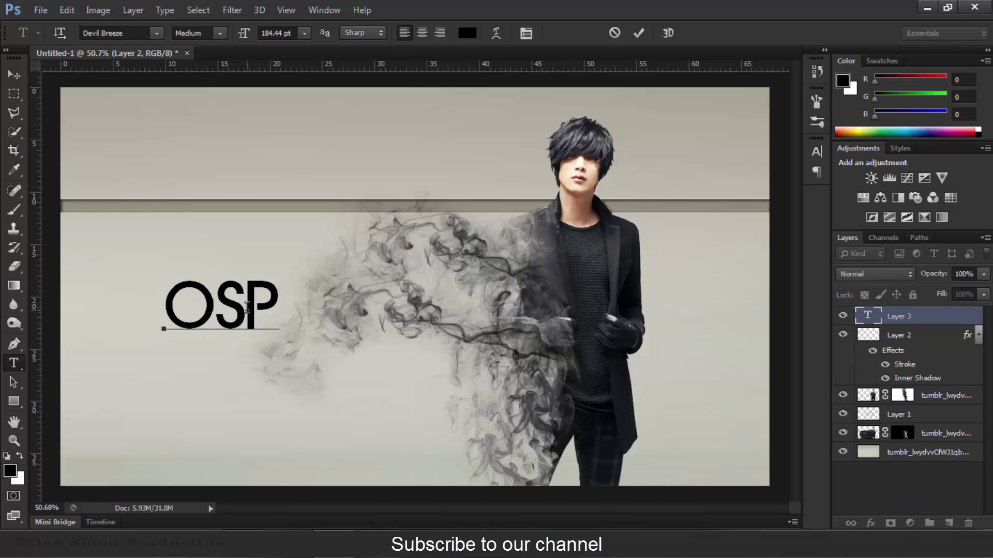
key("Caps_Lock")
double_click(274, 312)
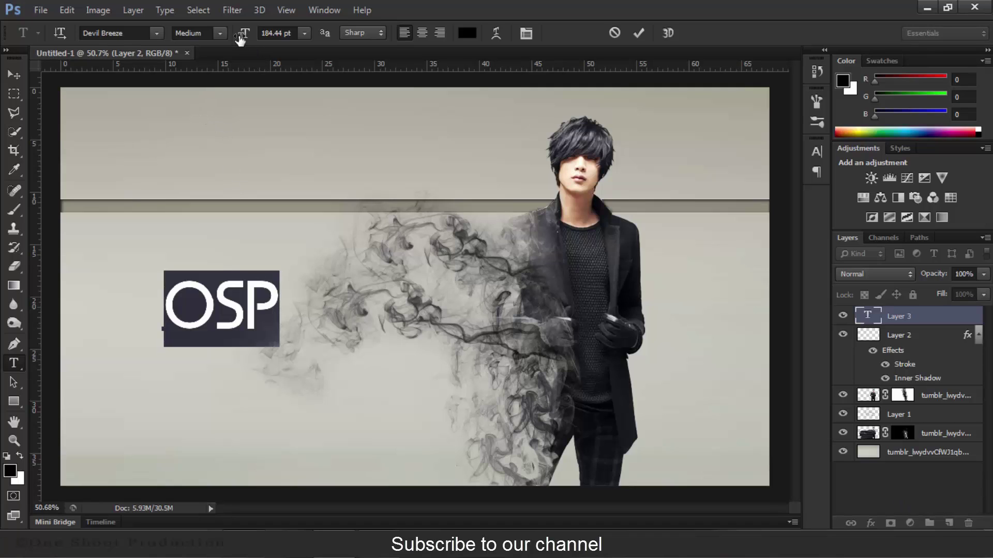
left_click_drag(242, 39, 372, 56)
left_click_drag(377, 115, 318, 111)
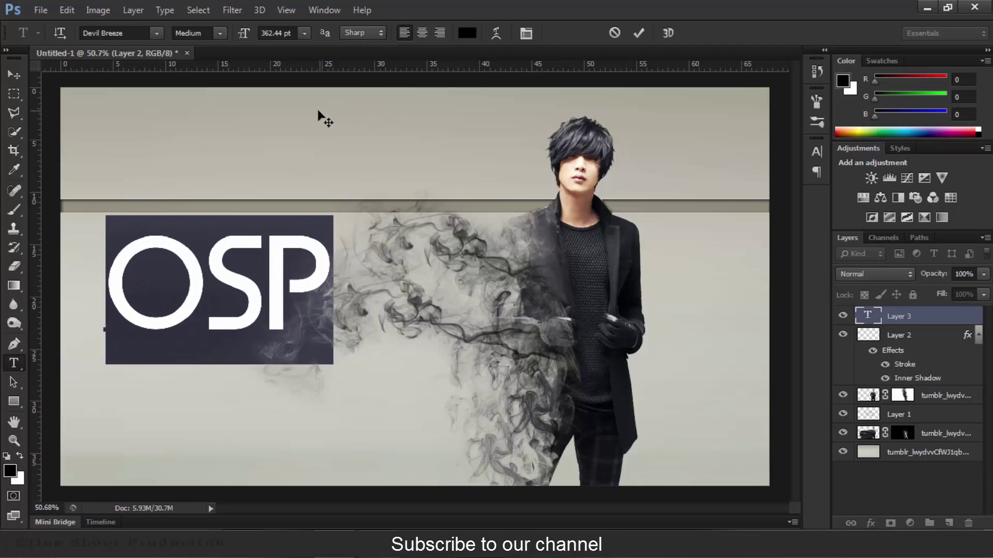
- Nudge OSP into place, enlarge it to 443.44 pt, and stack it below the smoke layer
left_click(14, 75)
left_click_drag(235, 318, 223, 312)
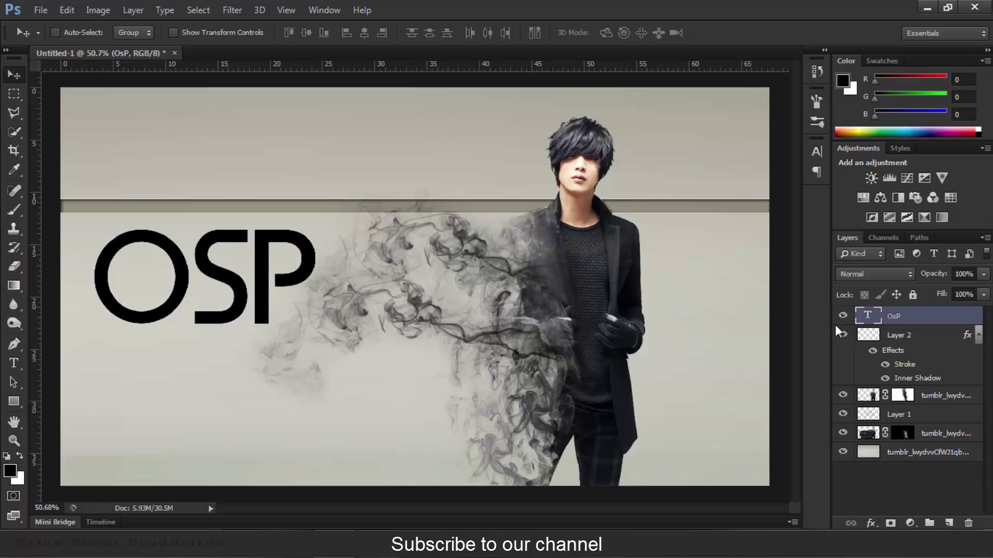
double_click(874, 317)
left_click_drag(246, 34, 351, 137)
left_click(14, 76)
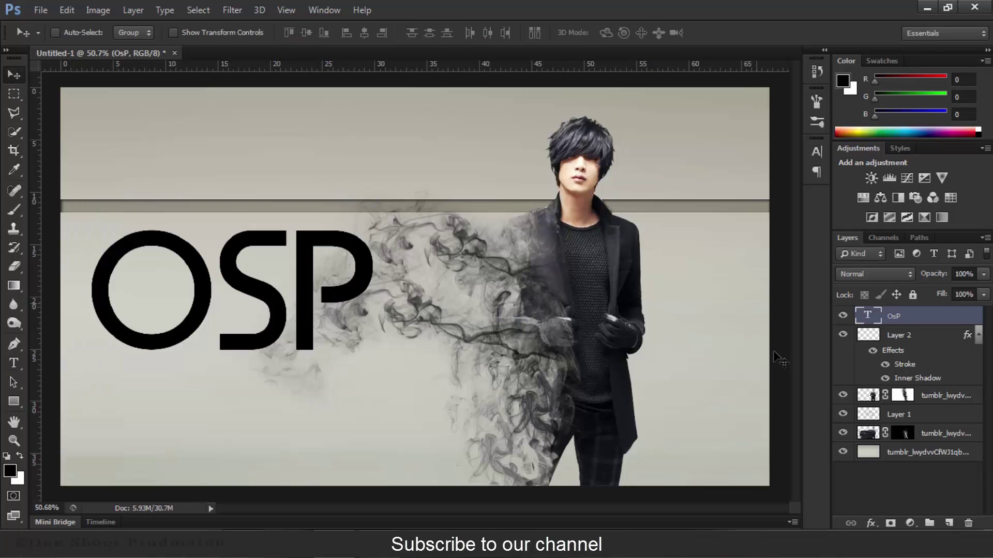
left_click_drag(909, 317, 903, 435)
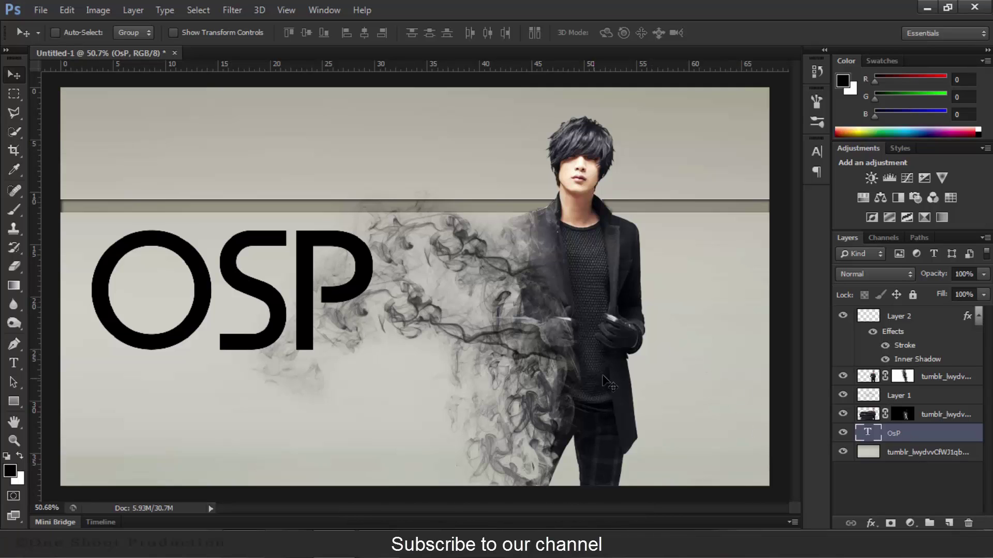
- Add an 11 px Drop Shadow to the OSP title
left_click(871, 523)
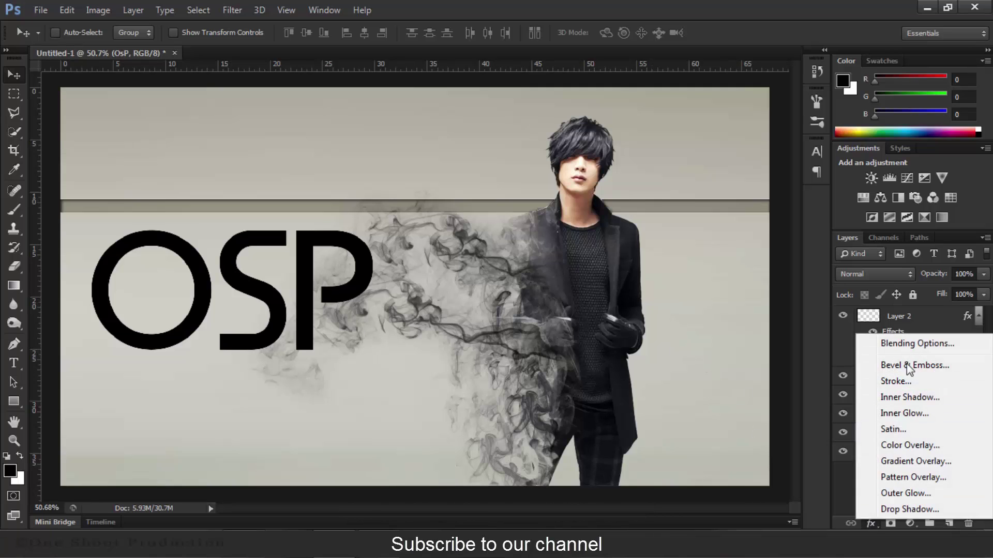
left_click(906, 509)
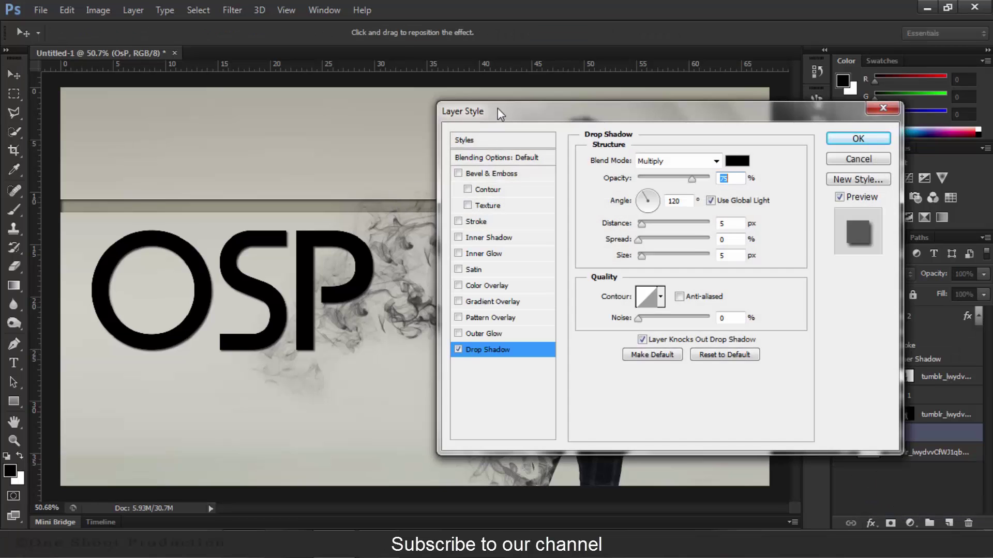
left_click_drag(498, 108, 621, 100)
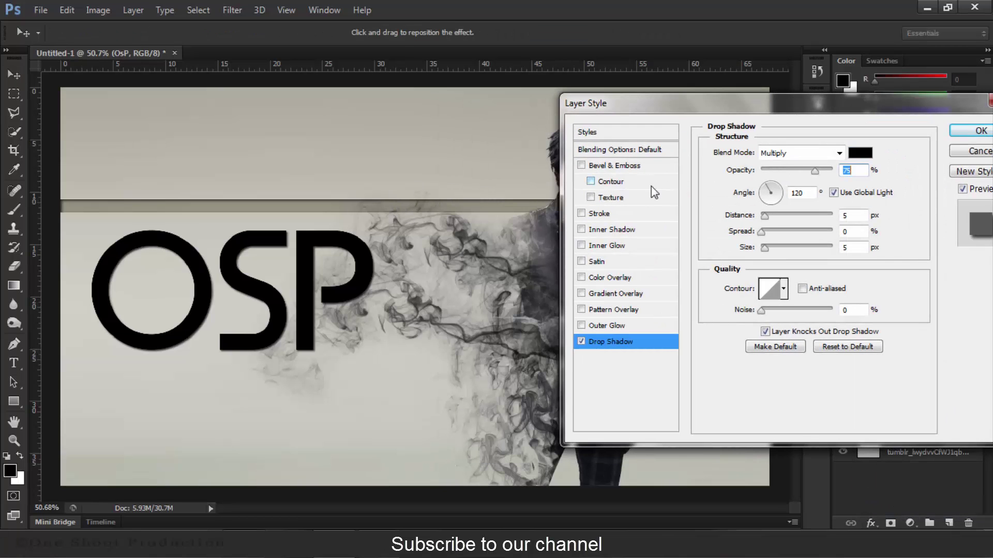
left_click(853, 250)
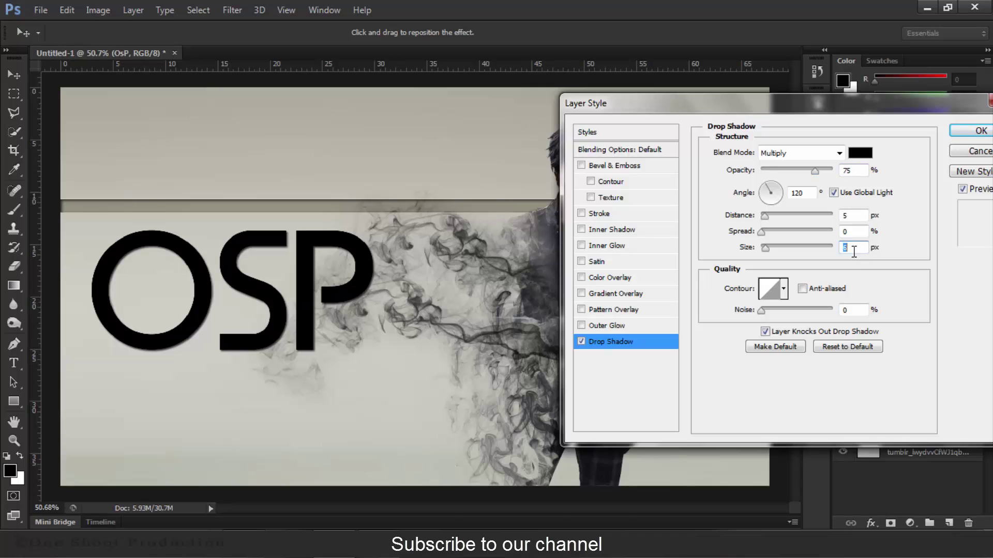
key("Up")
key("Up")
key("Up")
key("Up")
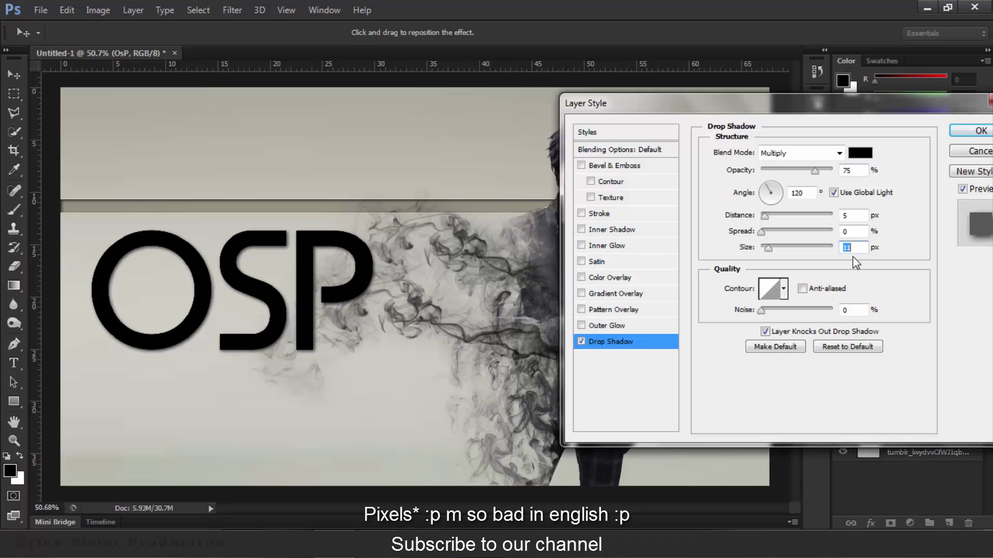
- Add a white 4 px Stroke around the OSP letters
left_click(599, 214)
left_click(742, 253)
type("ffffff")
left_click(465, 31)
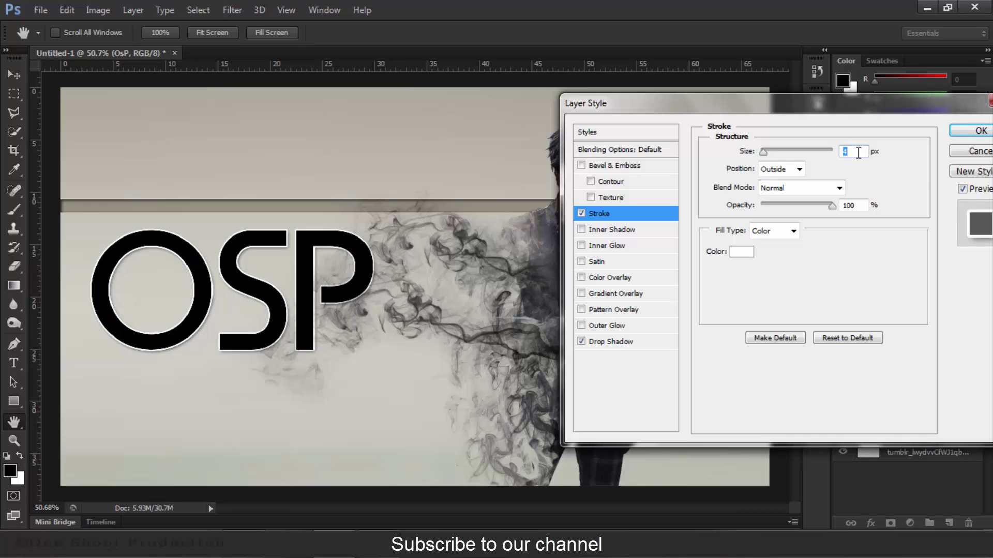
key("Up")
- Add an 11 px Inner Glow in orange ffc05c and apply the styles
left_click(601, 247)
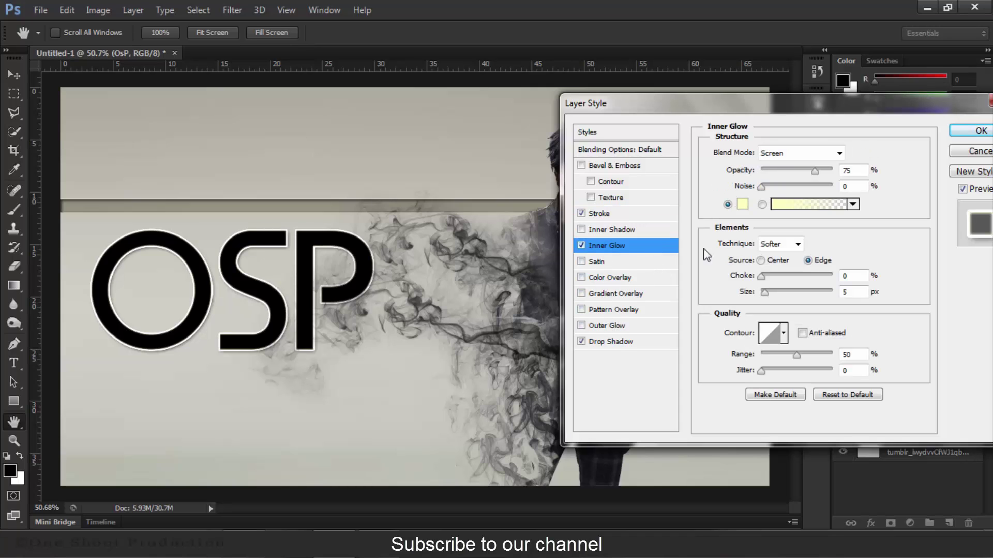
key("Up")
key("Up")
key("Up")
key("Up")
key("Up")
key("Up")
key("Up")
key("Up")
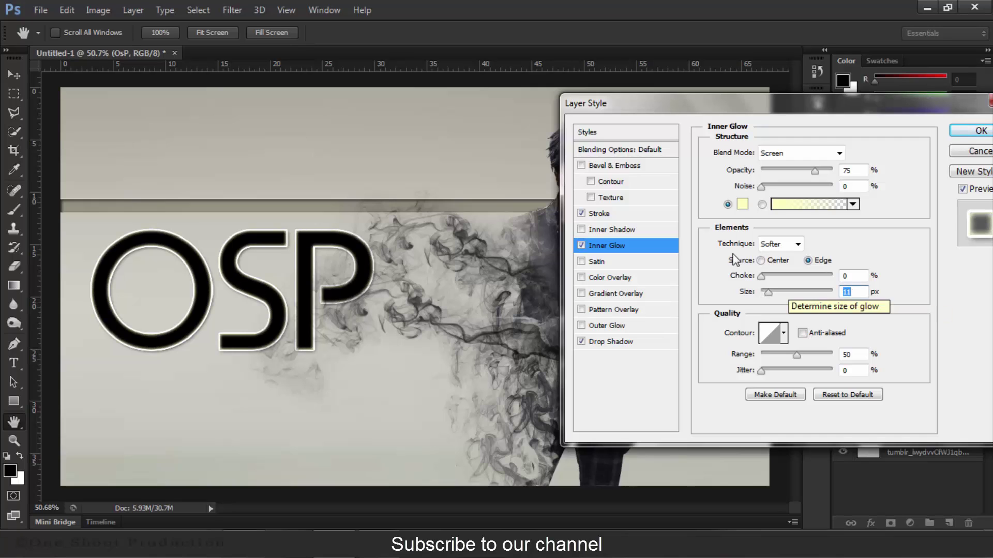
left_click(742, 206)
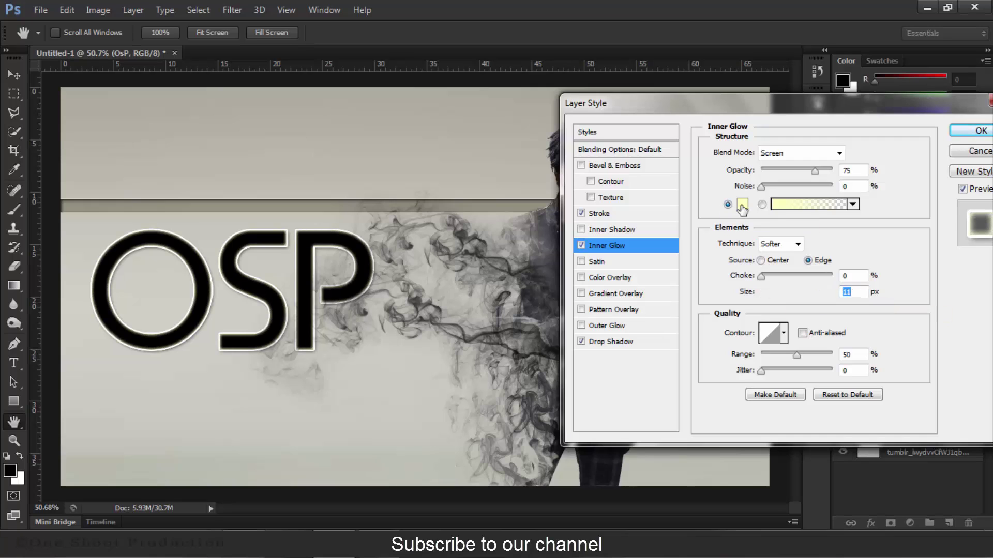
left_click_drag(323, 203, 322, 206)
left_click_drag(229, 42, 226, 40)
left_click(407, 34)
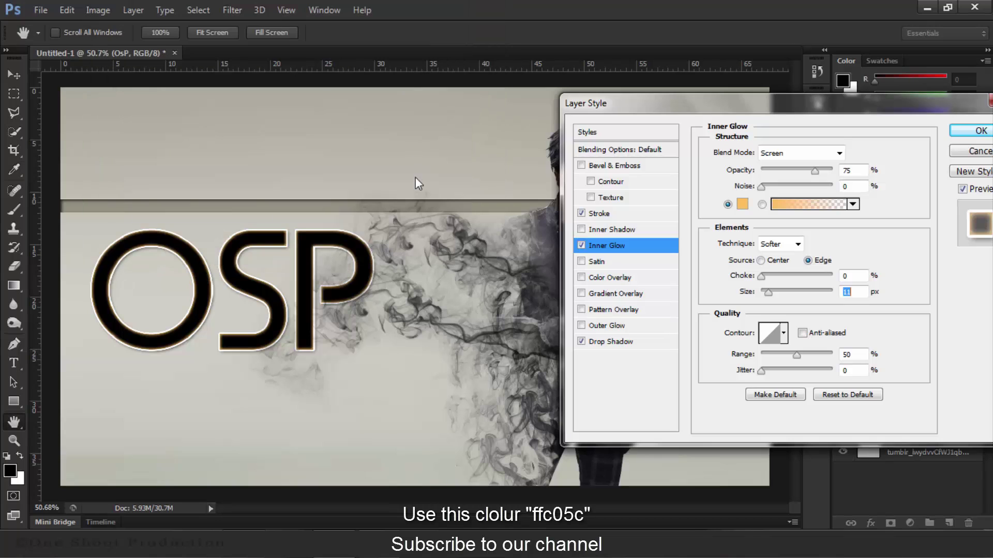
left_click(979, 132)
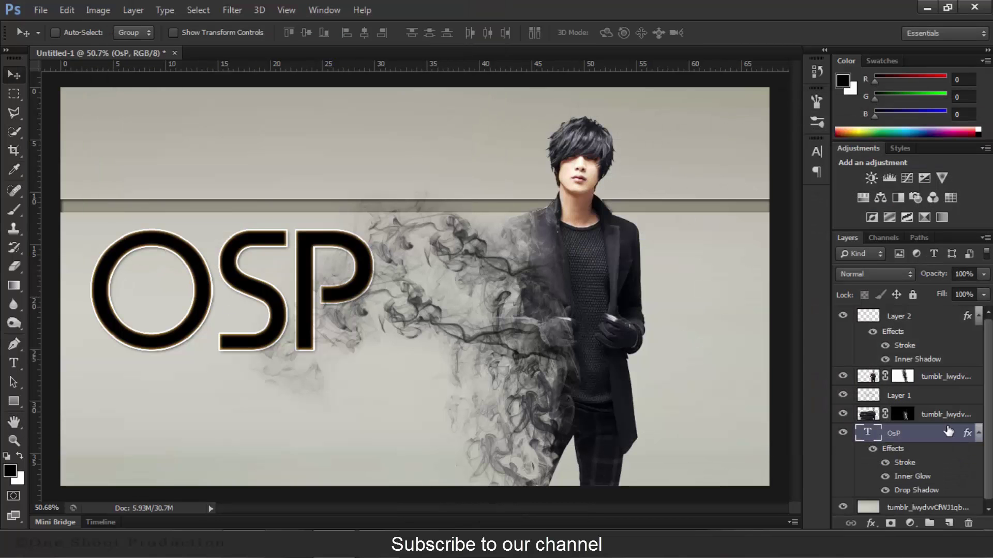
- On a new layer, fill the upper half of the OSP letter shapes with white
left_click(978, 436)
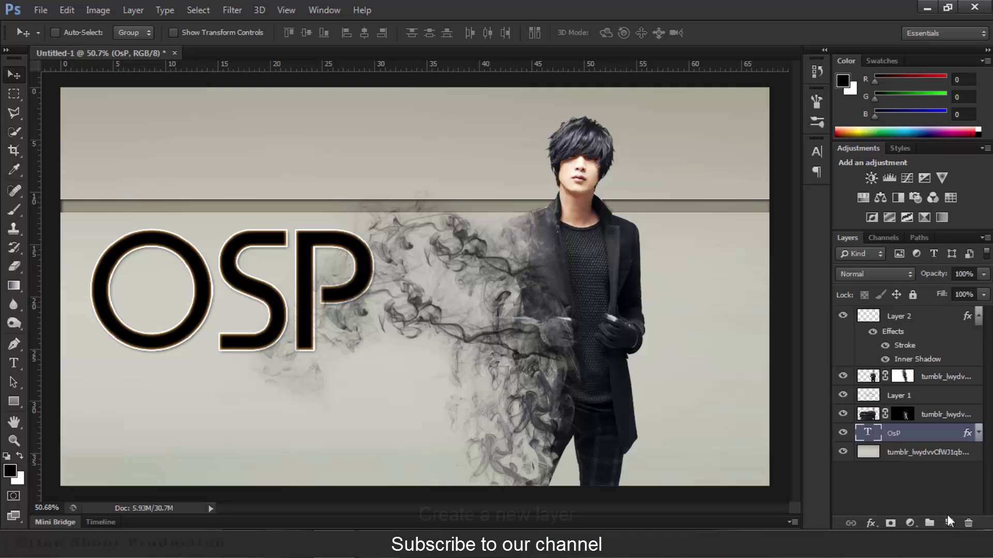
left_click(949, 523)
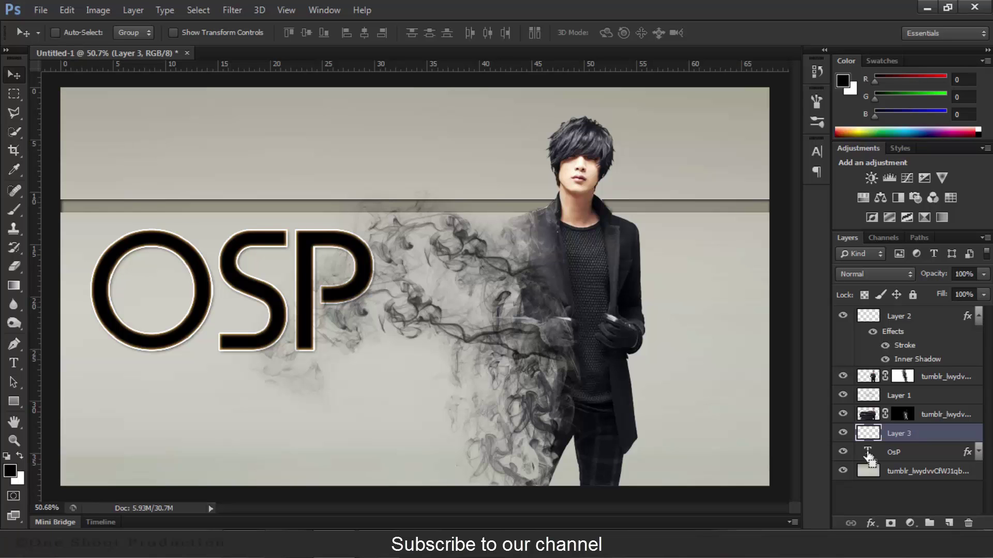
left_click(868, 455, "ctrl")
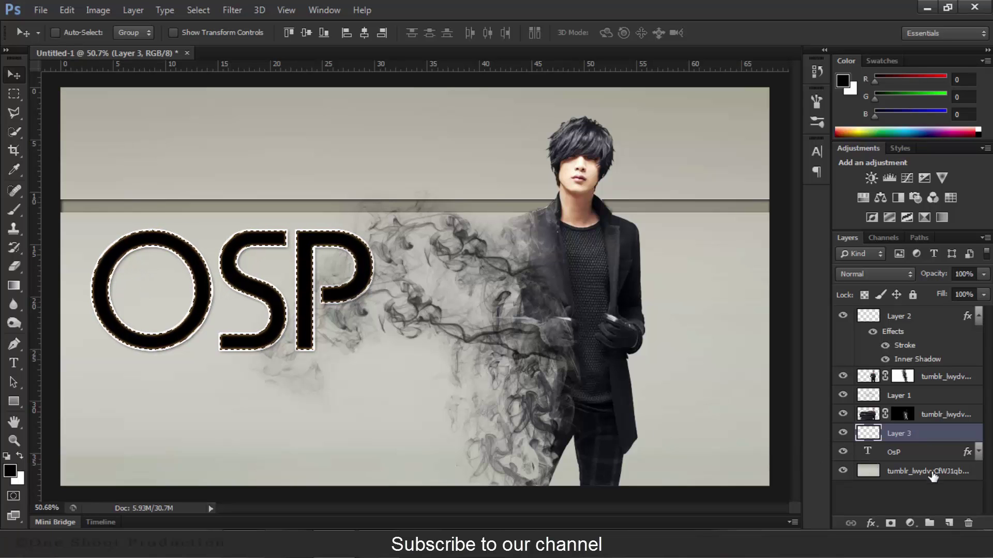
key("m")
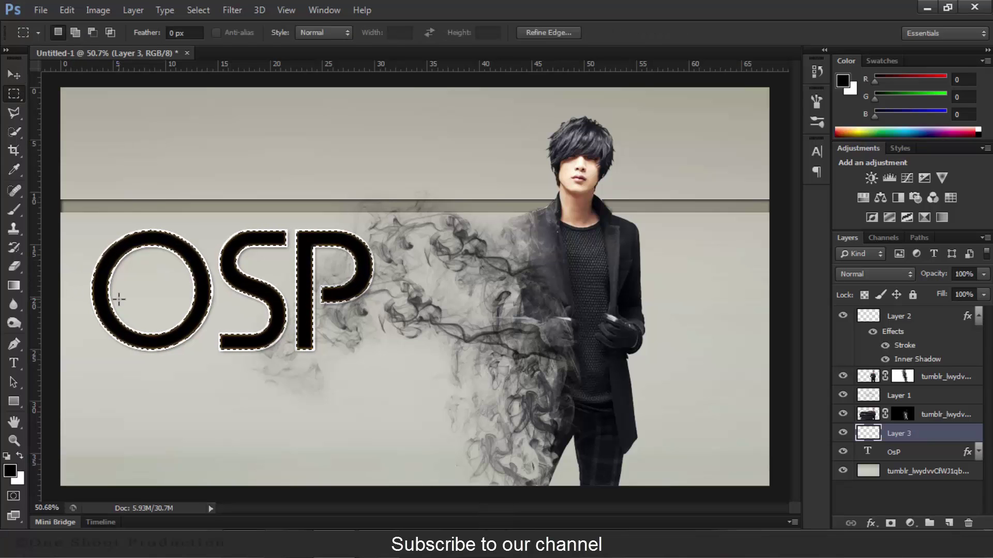
key("alt")
left_click_drag(279, 376, 420, 402)
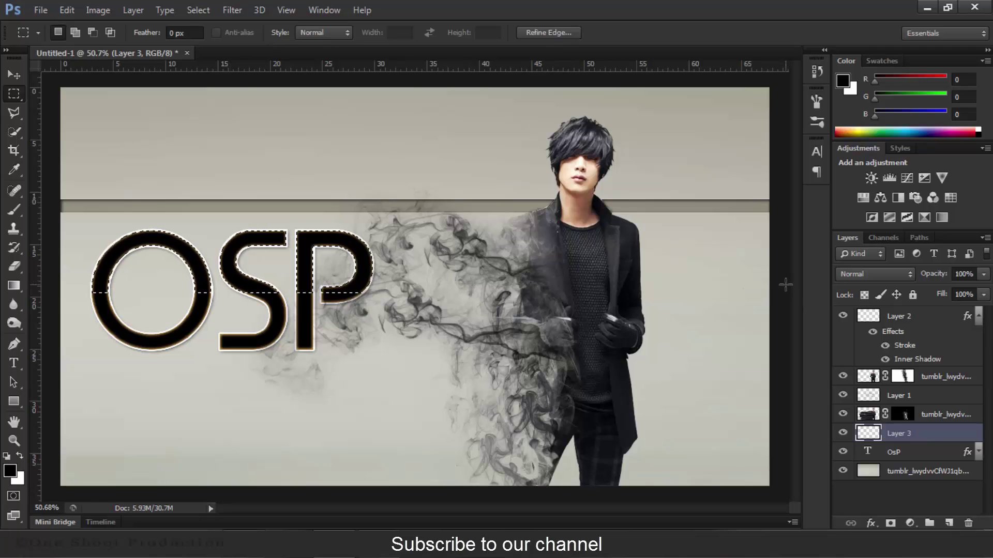
key("ctrl+BackSpace")
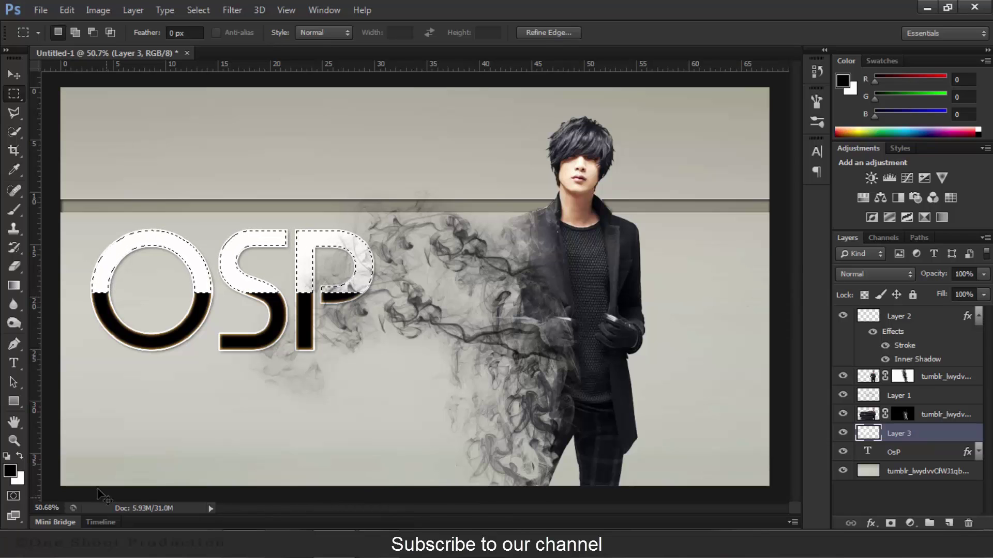
key("ctrl+d")
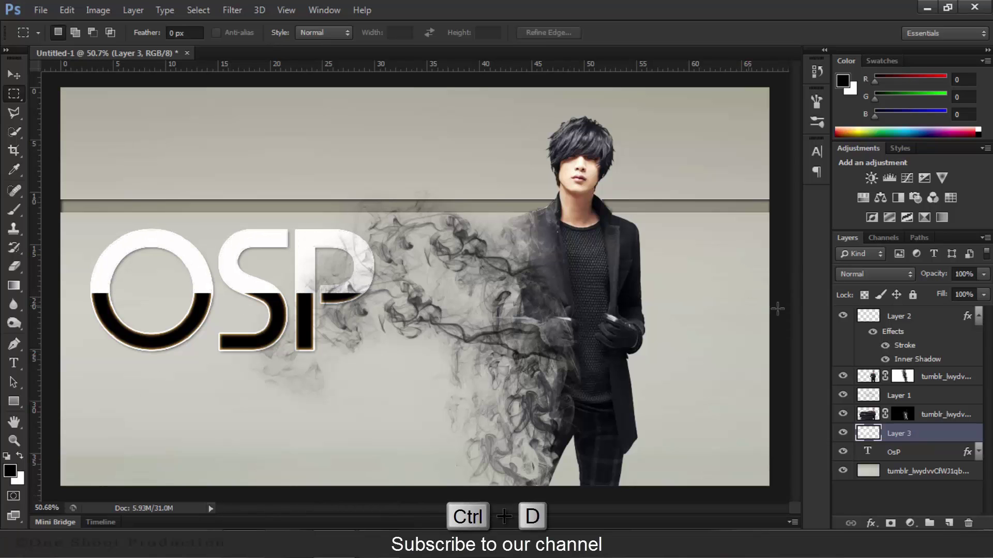
- Set the gloss layer's opacity to 25% and return to the Move tool
left_click(961, 274)
type("20")
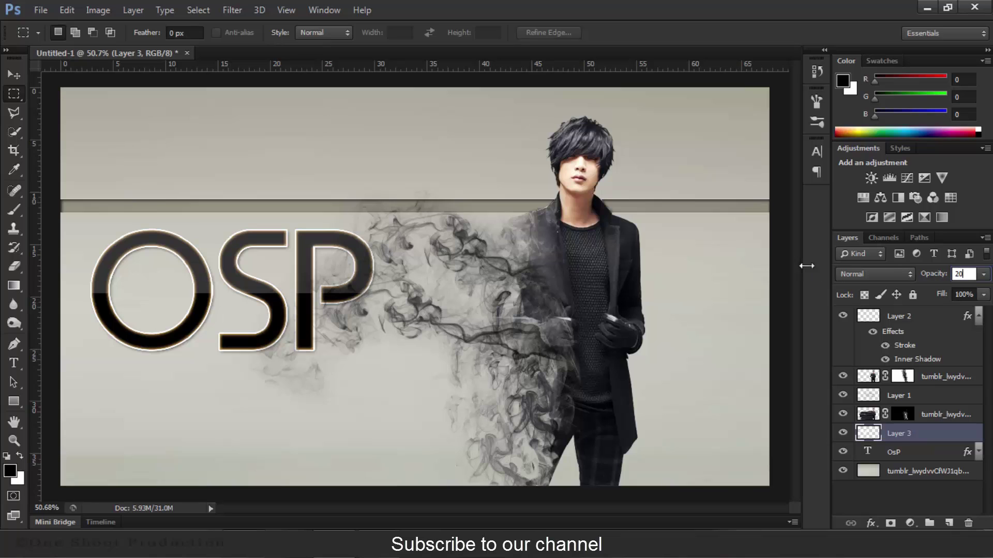
left_click(960, 272)
key("Return")
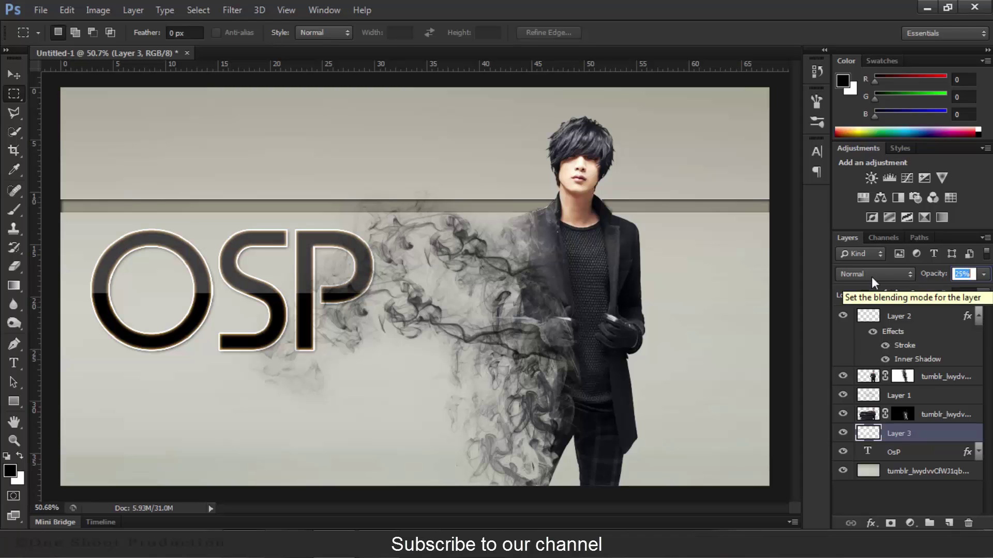
left_click(11, 74)
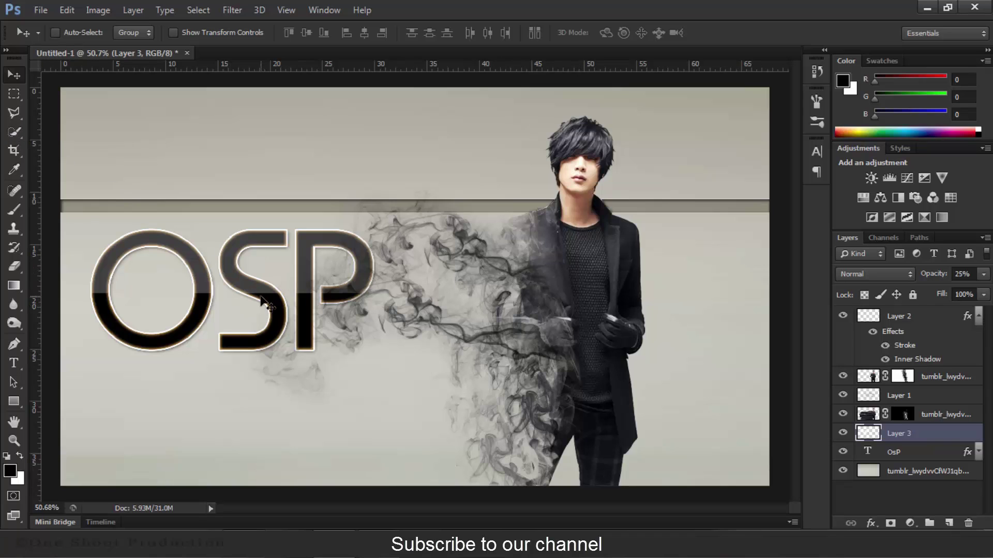
- Type 'DISPERSION' in capitals above OSP and nudge it into position
key("t")
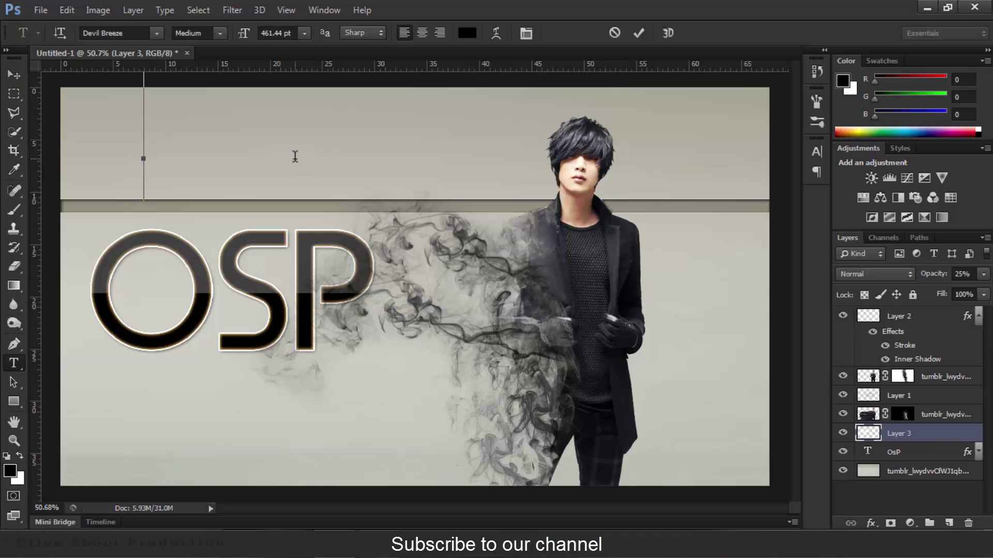
left_click(143, 158)
key("Caps_Lock")
type("Dispersion")
key("ctrl+Return")
key("v")
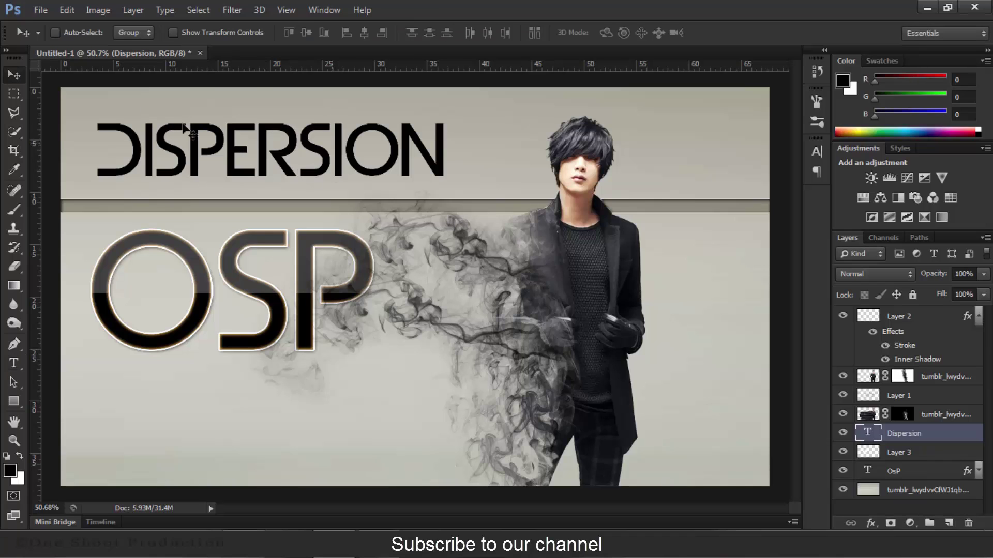
mouse_move(236, 175)
left_mouse_down()
mouse_move(222, 189)
mouse_move(219, 173)
left_mouse_up()
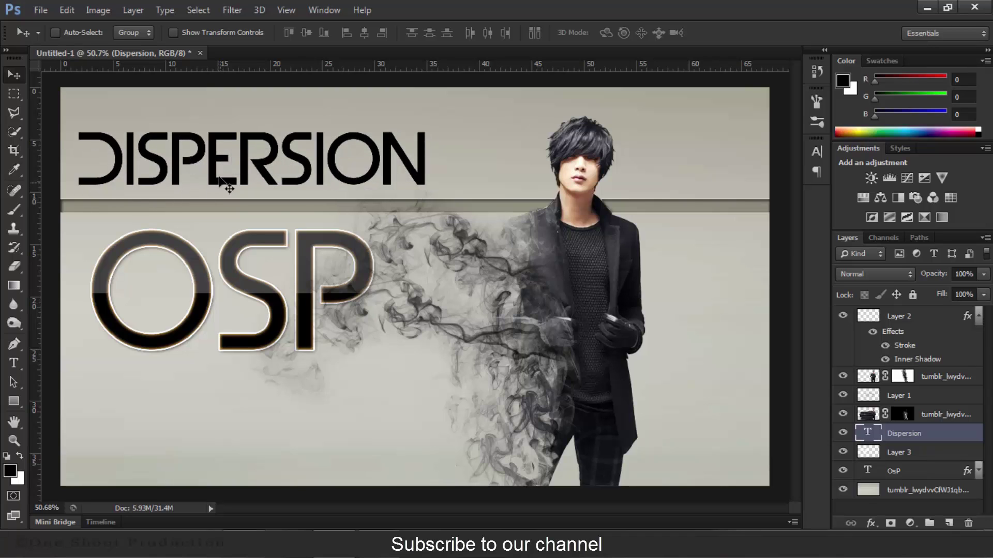
- Add a deep Bevel & Emboss to the DISPERSION text
left_click(871, 523)
left_click(892, 351)
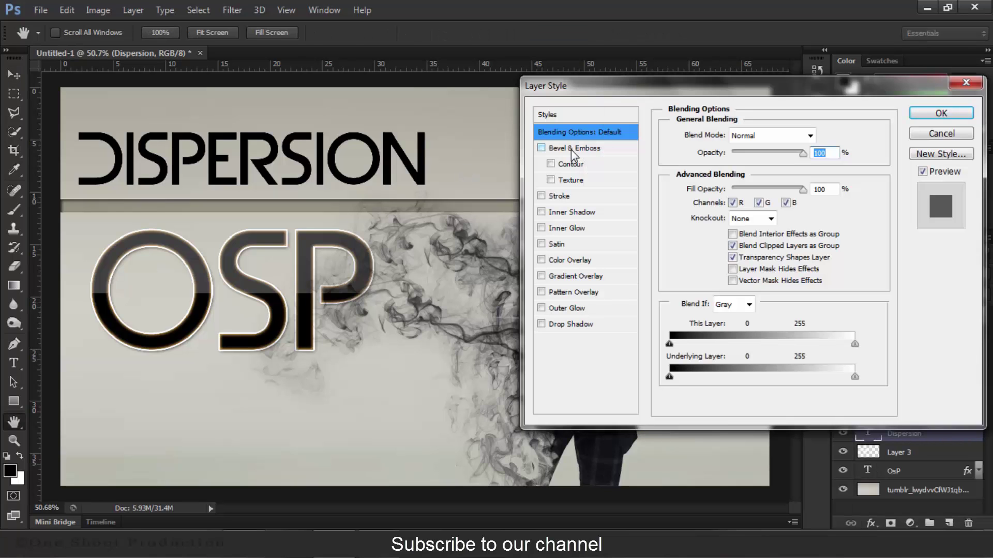
left_click(571, 150)
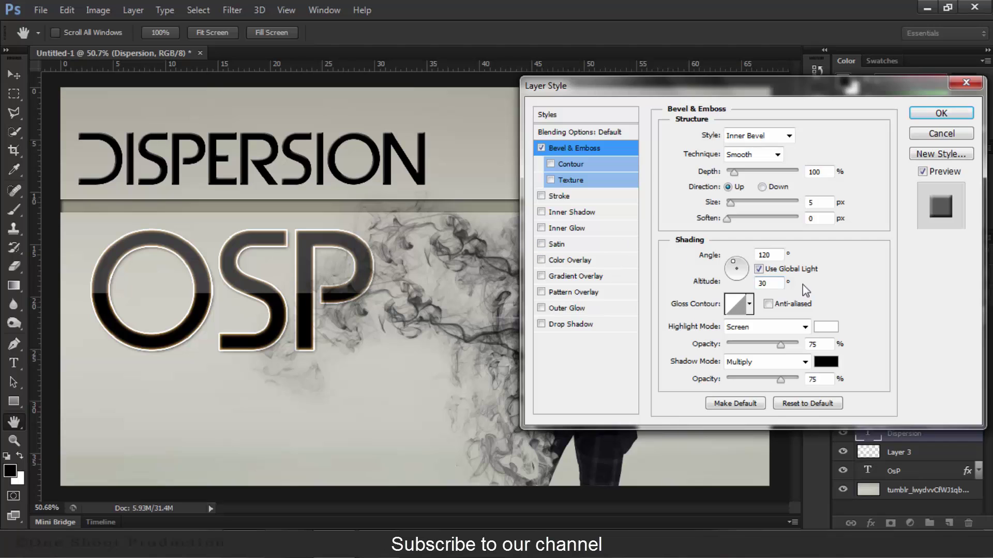
left_click_drag(734, 173, 800, 190)
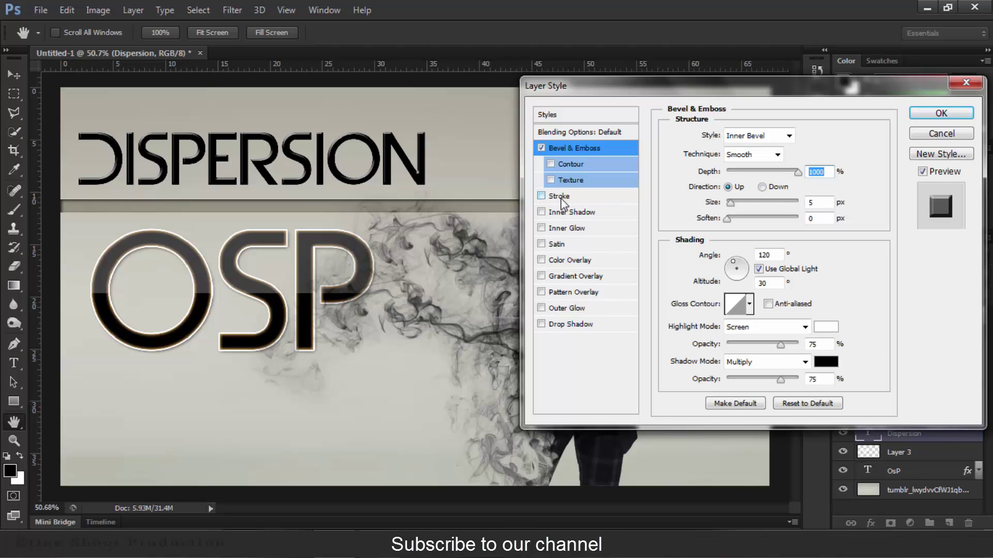
left_click(568, 260)
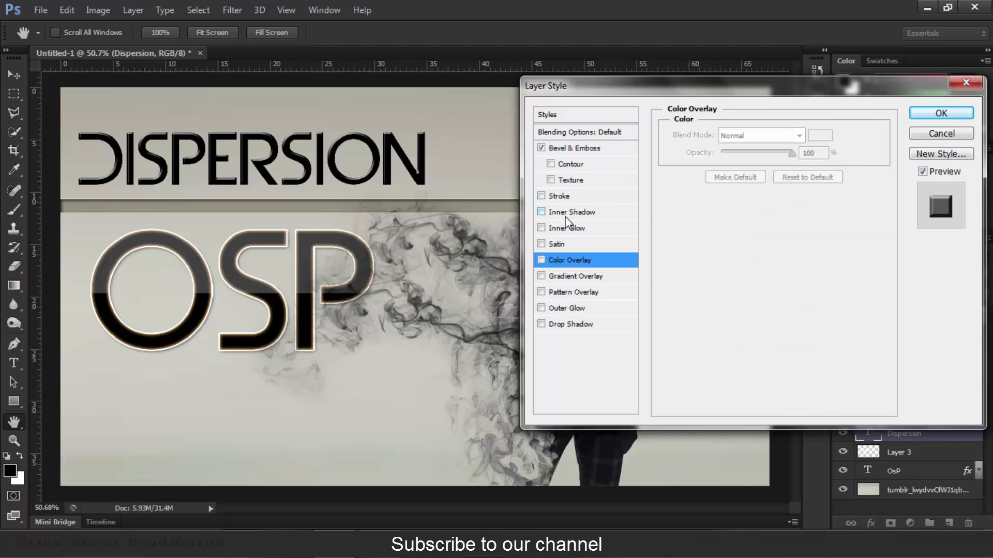
- Add a white Outer Glow of size 11 to DISPERSION
left_click(565, 310)
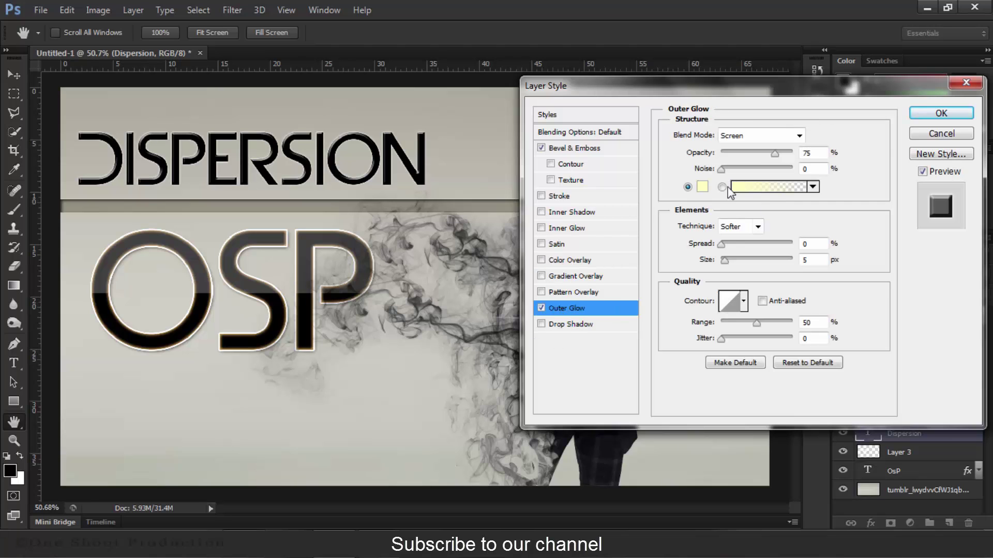
left_click(702, 187)
left_click_drag(165, 41, 85, 28)
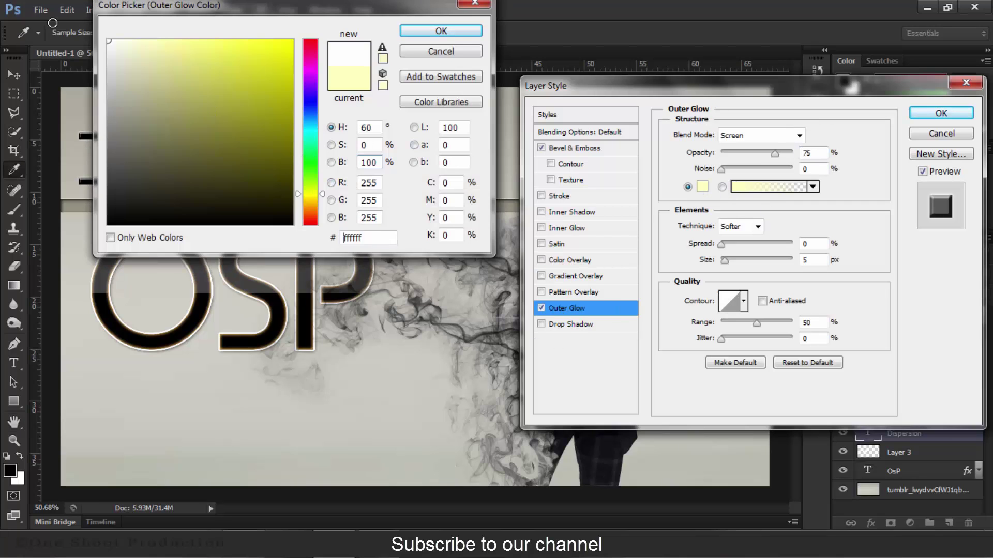
left_click(439, 31)
left_click(812, 260)
key("BackSpace")
type("11")
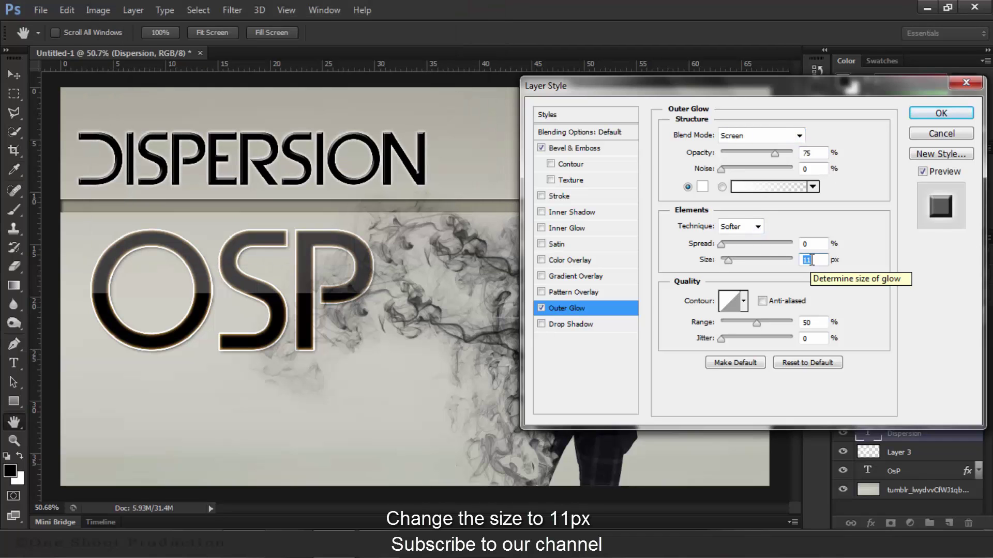
- Add a Drop Shadow with 14% spread and apply the styles
left_click(569, 325)
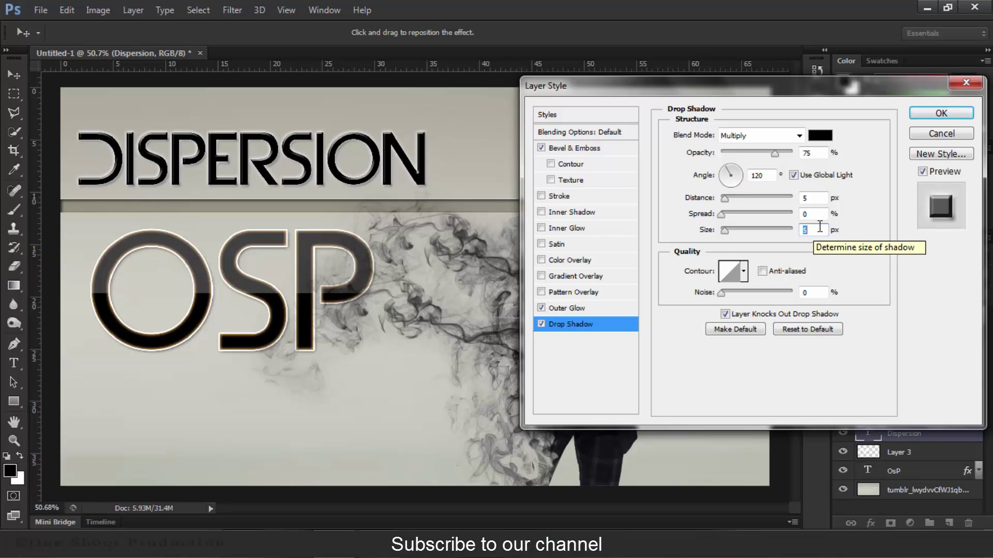
left_click(811, 199)
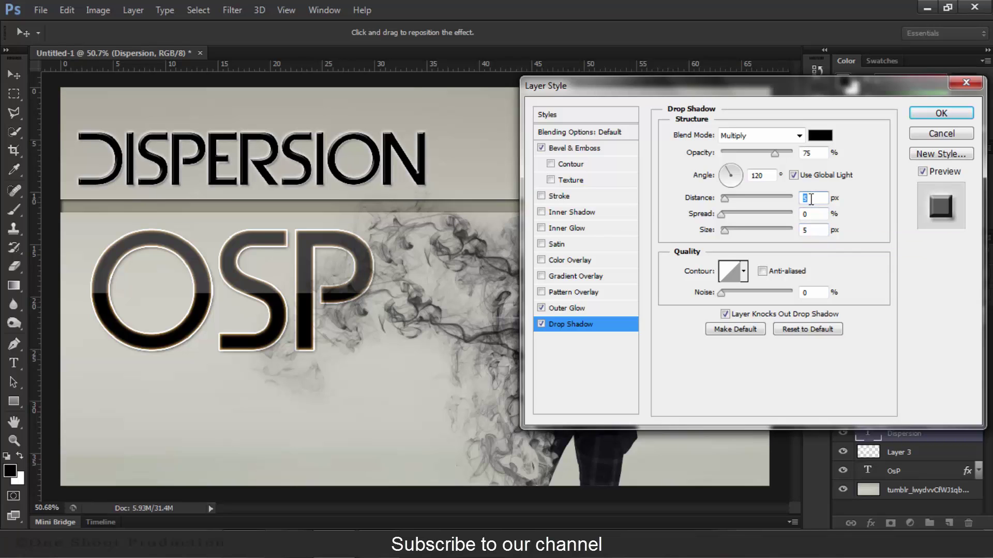
left_click(811, 214)
key("Up")
key("Up")
key("Up")
key("Up")
key("Up")
key("Up")
key("Up")
key("Up")
key("Up")
key("Up")
key("Up")
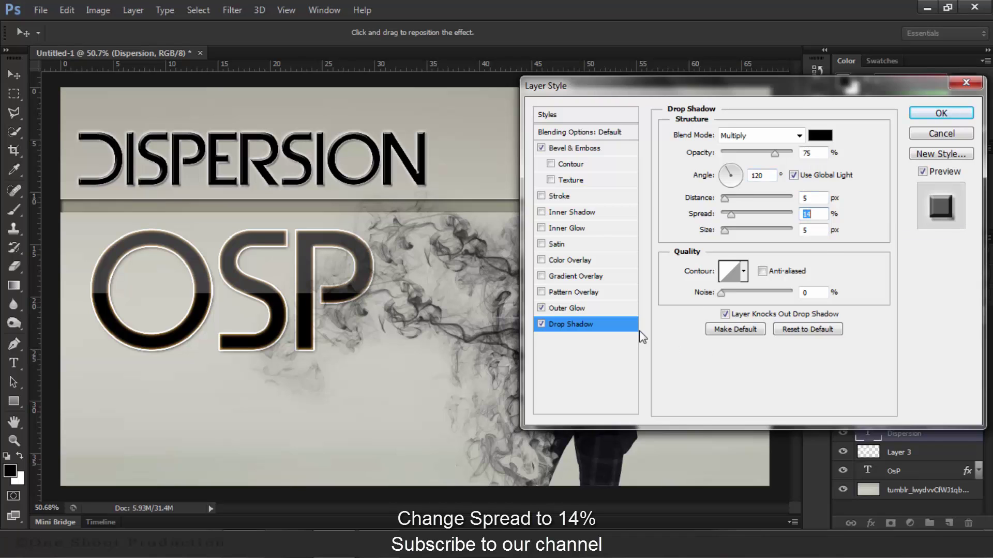
left_click(926, 118)
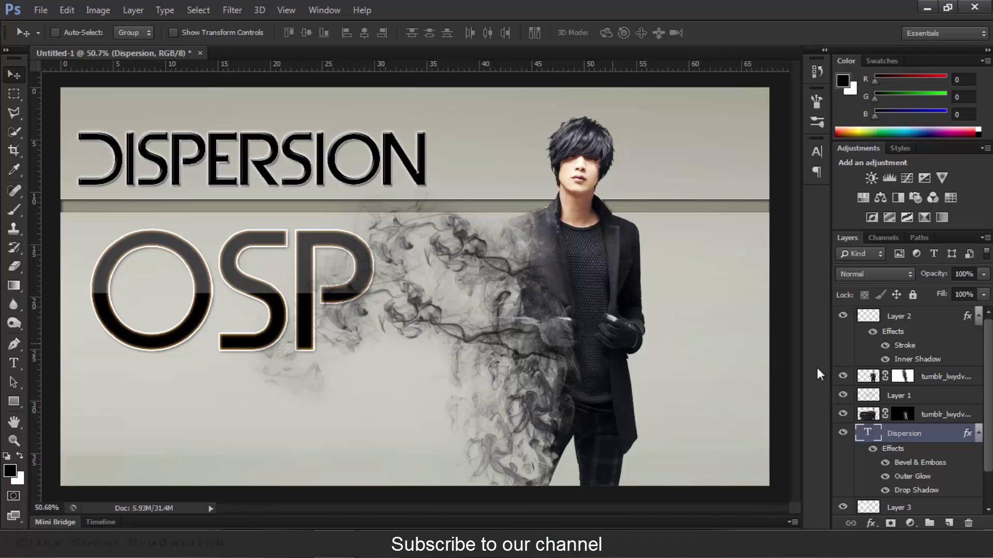
- On new Layer 4, fill the upper half of the DISPERSION letter shapes with white
left_click(949, 523)
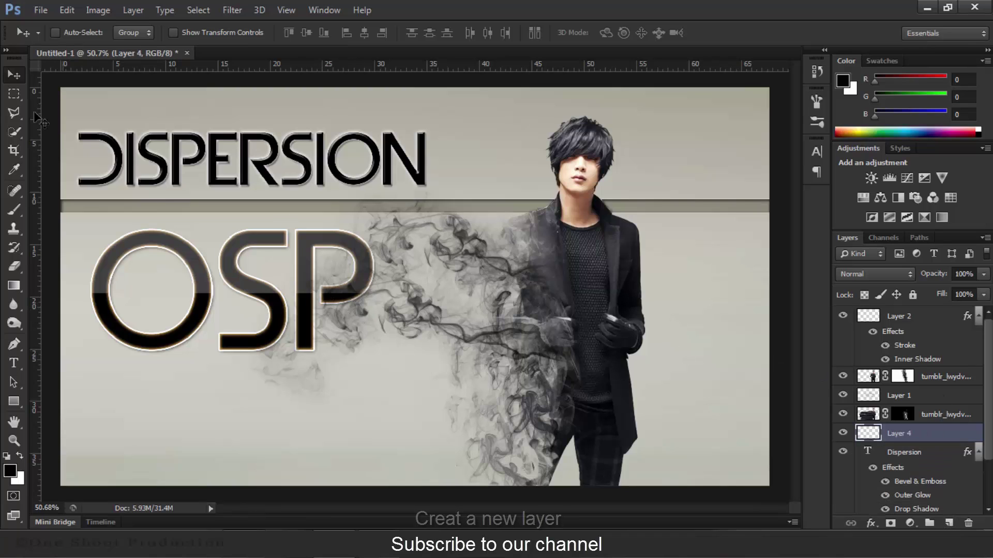
left_click(16, 94)
key("m")
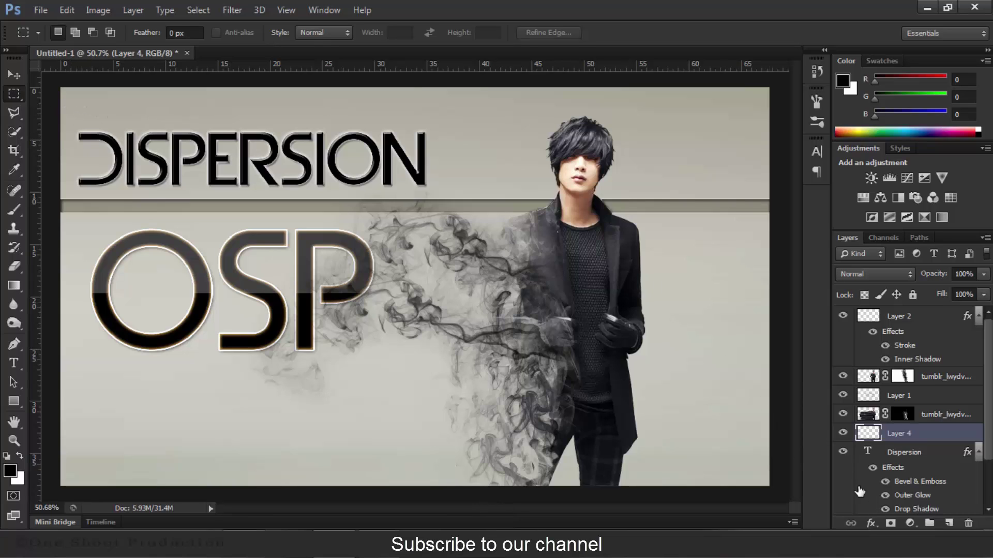
left_click(868, 455, "ctrl")
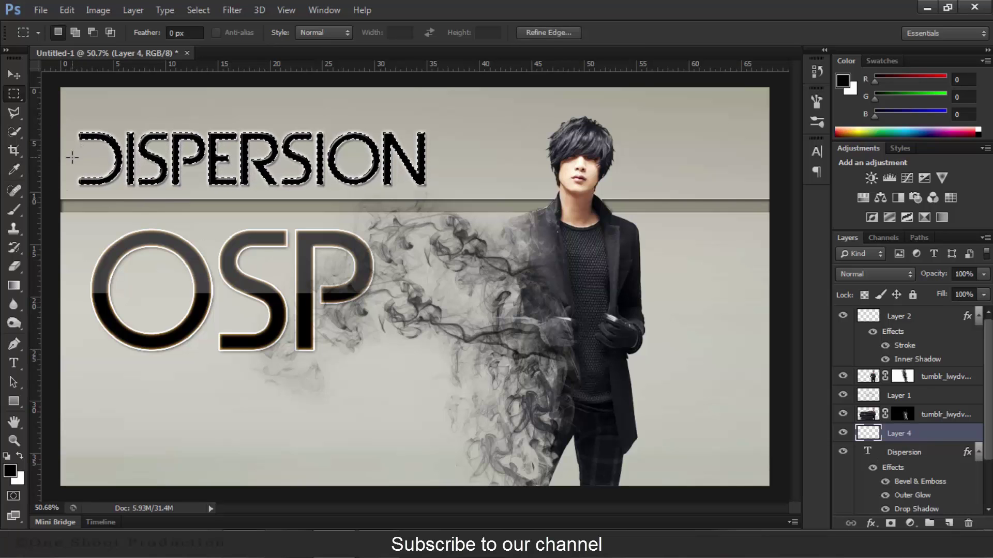
left_click_drag(72, 158, 474, 254)
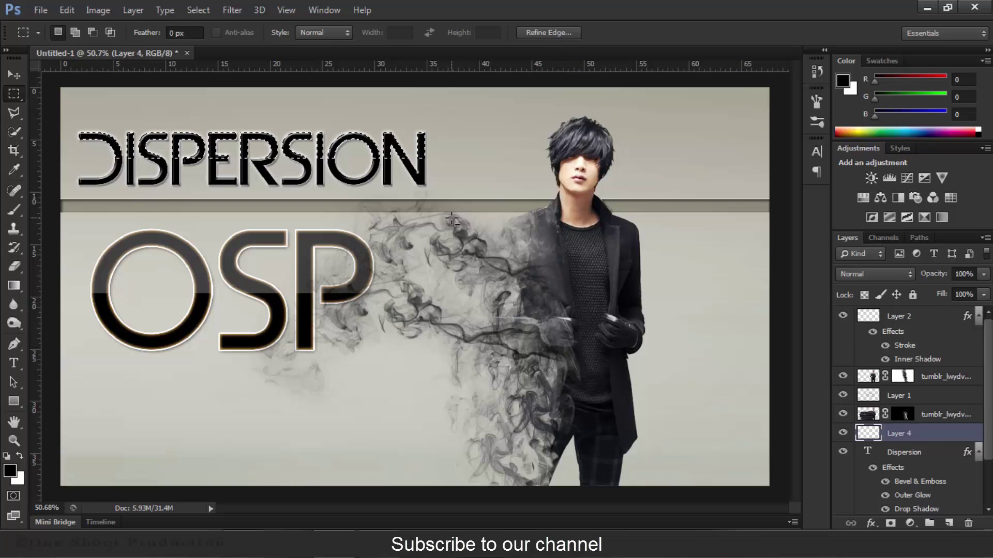
key("ctrl+BackSpace")
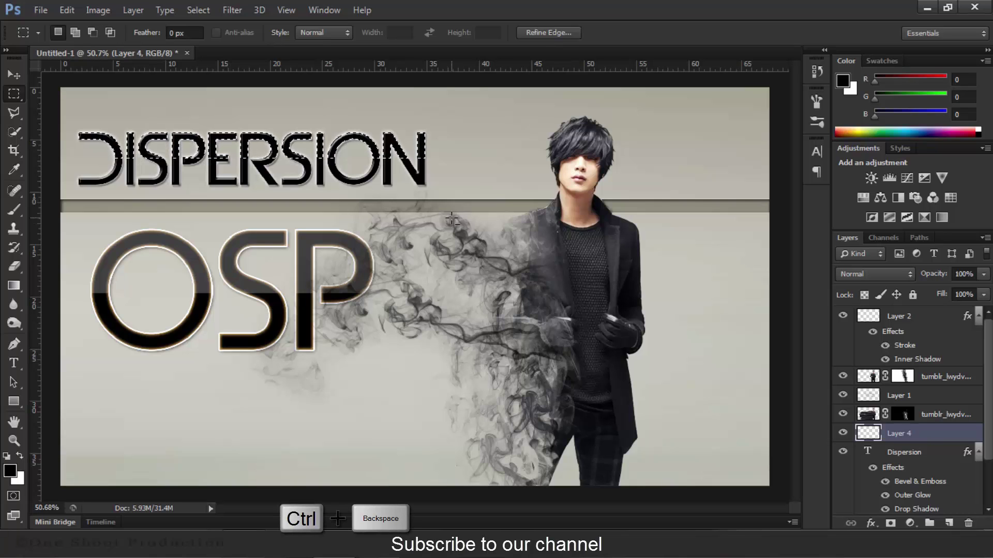
key("ctrl+d")
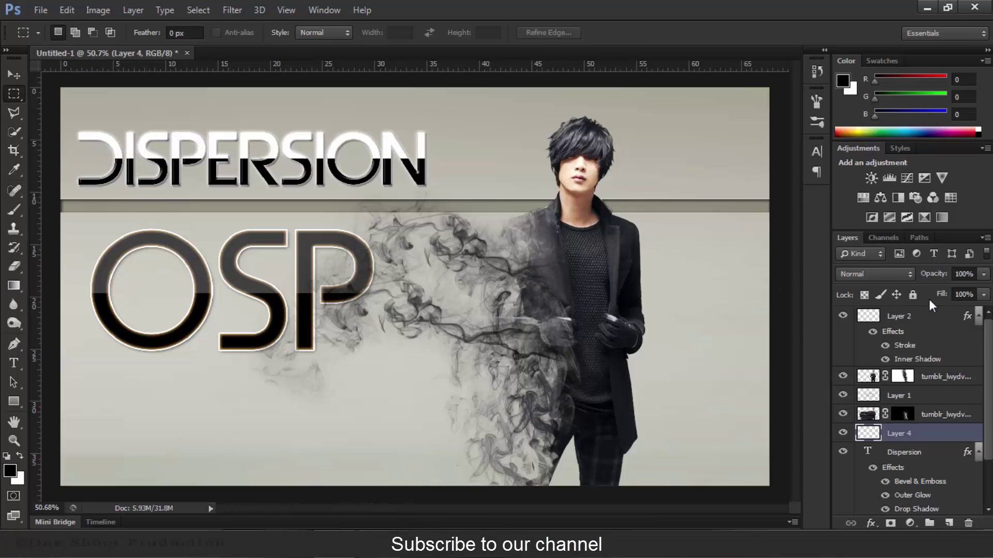
- Set Layer 4's opacity to 25% and return to the Move tool
left_click(959, 274)
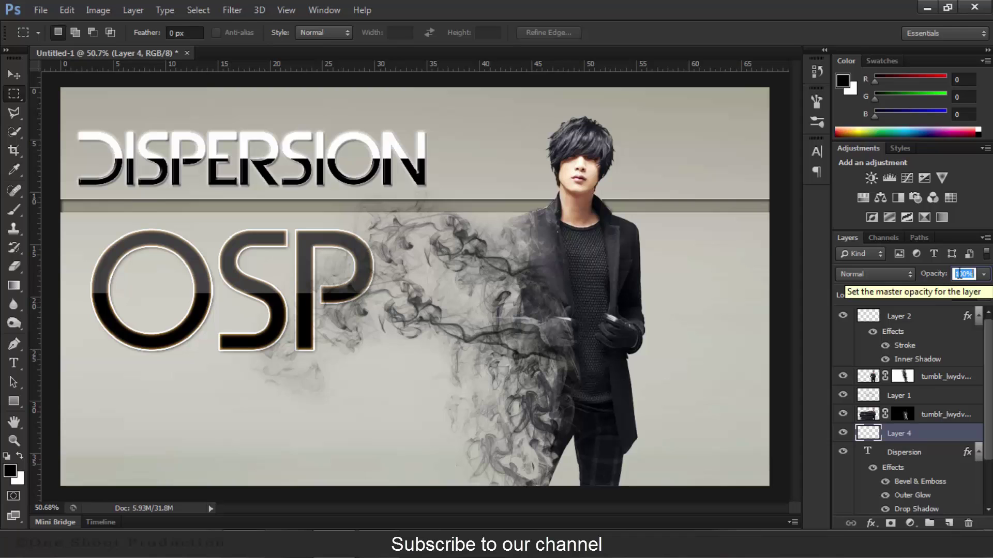
type("25")
key("Return")
left_click(14, 75)
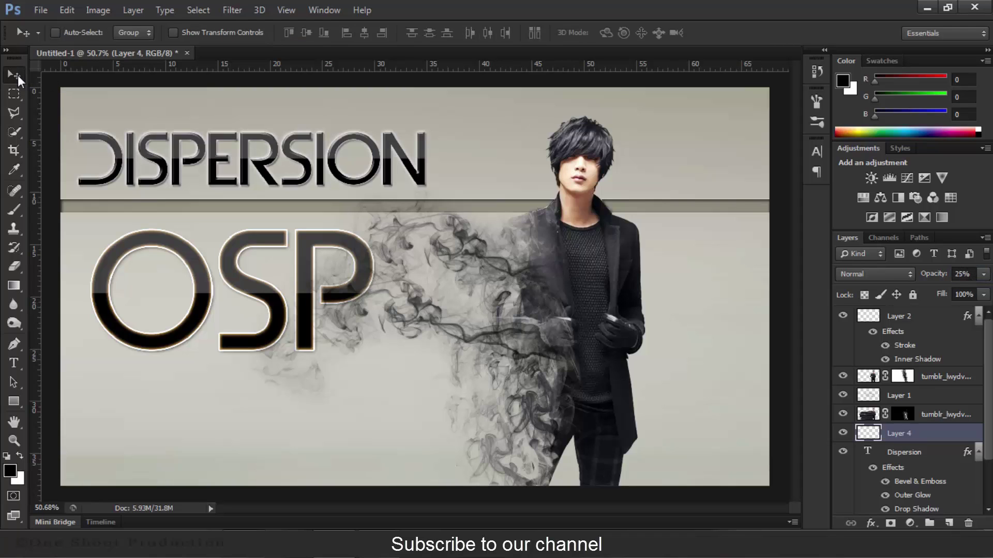
scroll(279, 197, "down", 1)
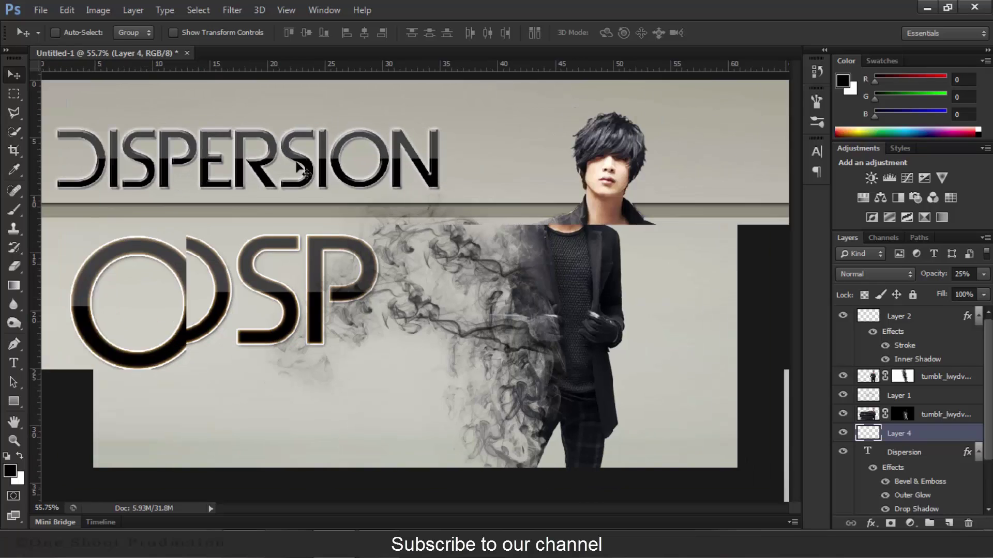
scroll(305, 173, "up", 5)
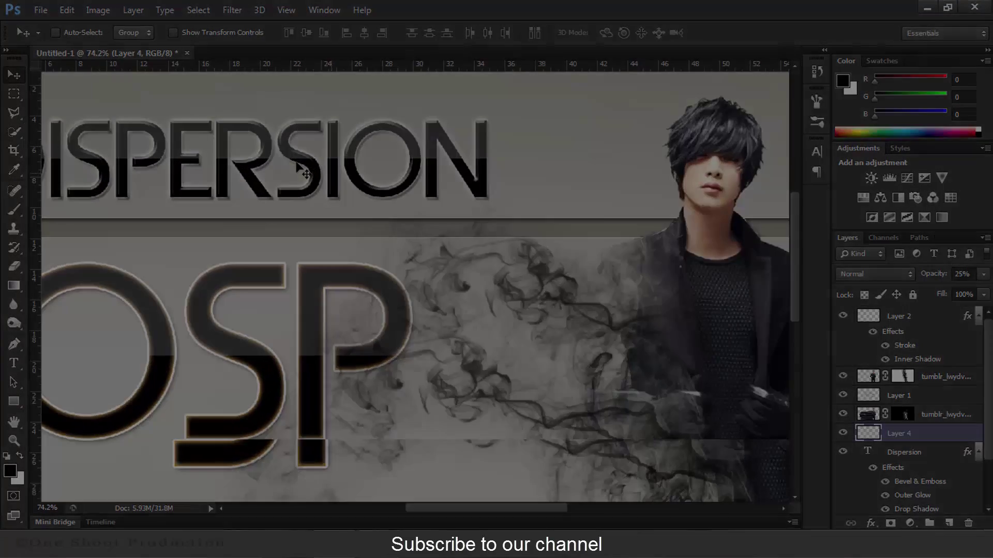